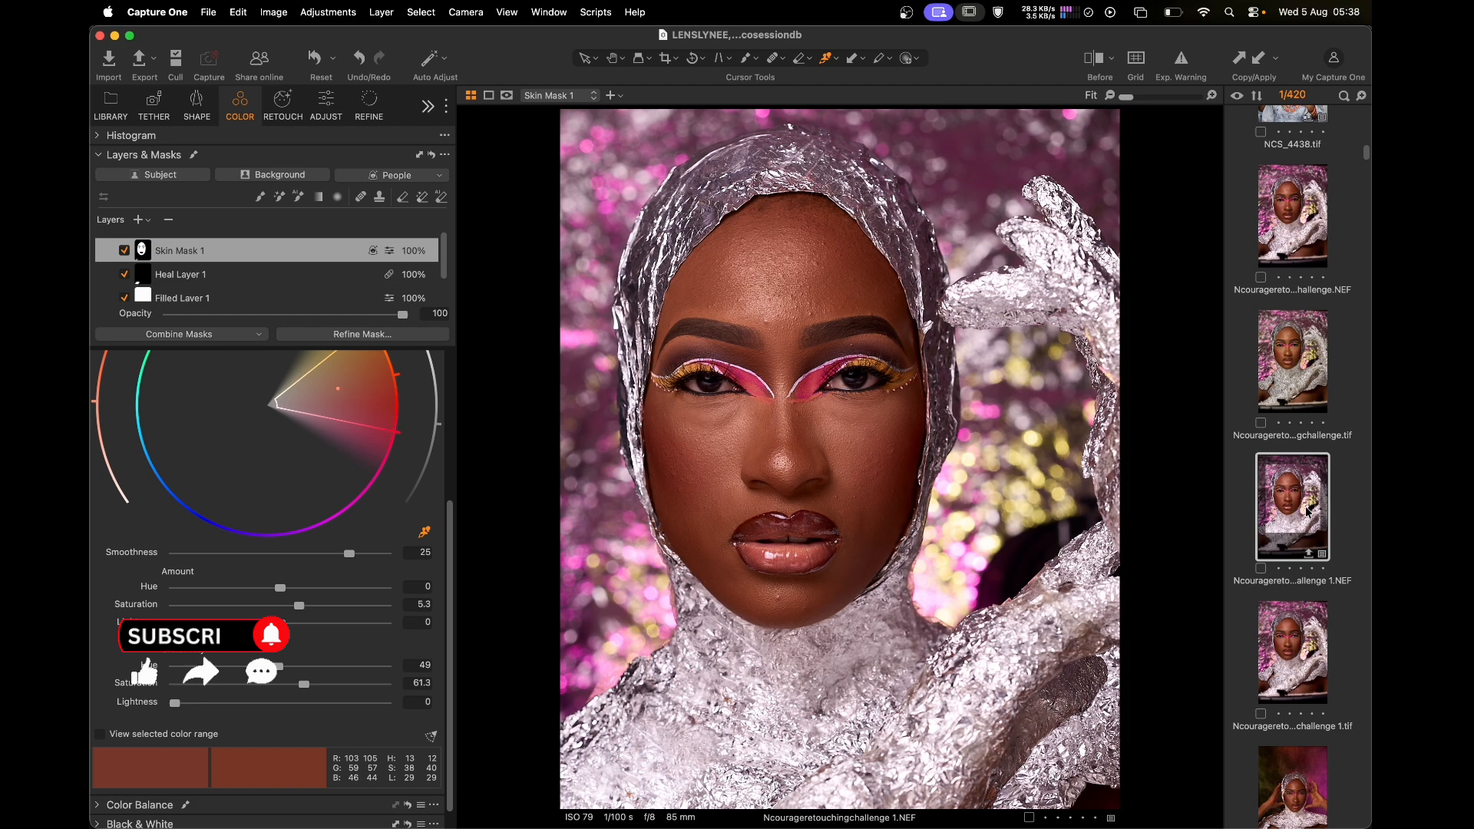
Send the selected portrait variant from Capture One to Evoto for editing as a TIFF
right_click(1310, 512)
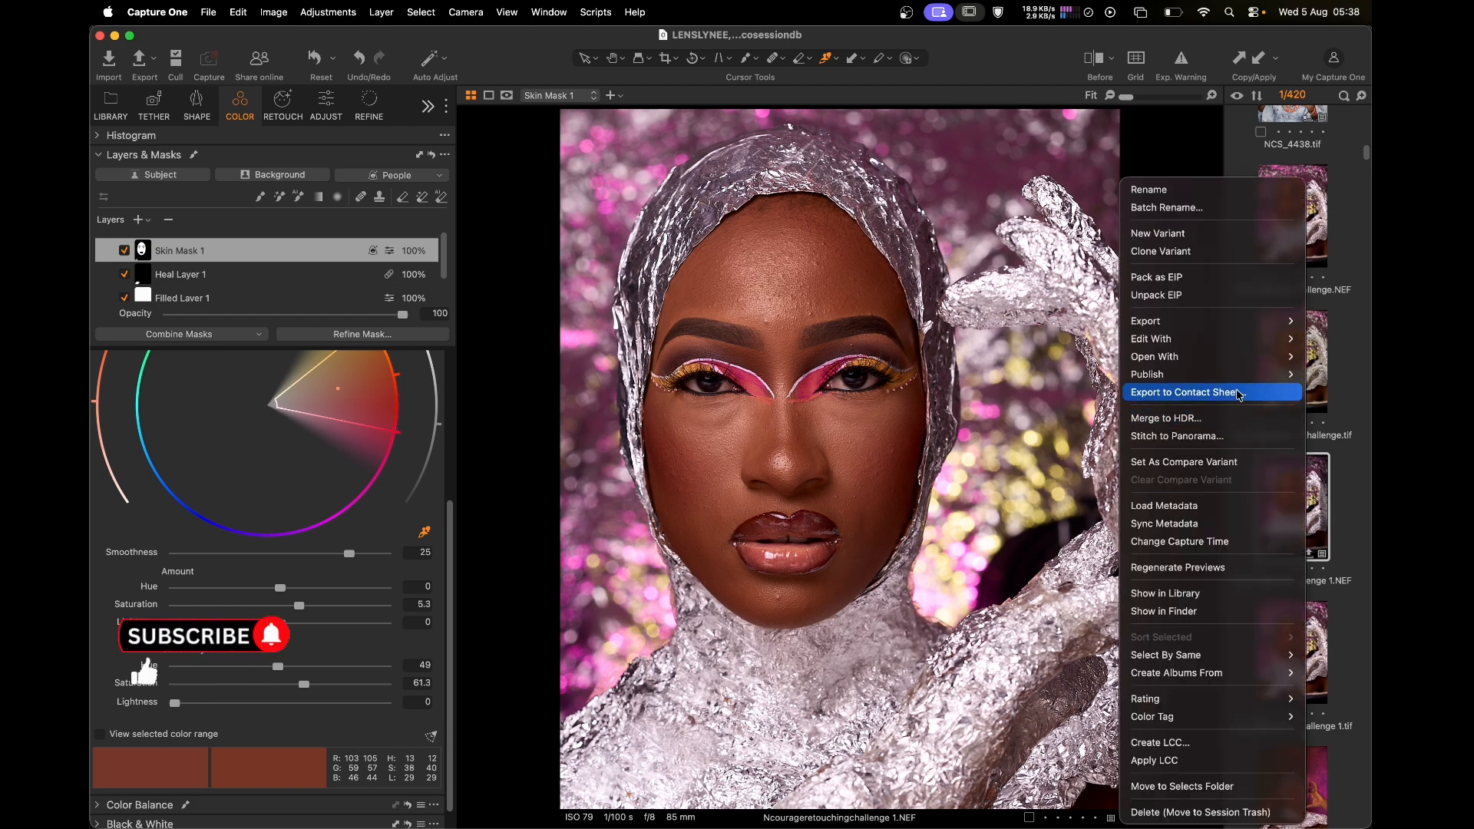
mouse_move(1217, 356)
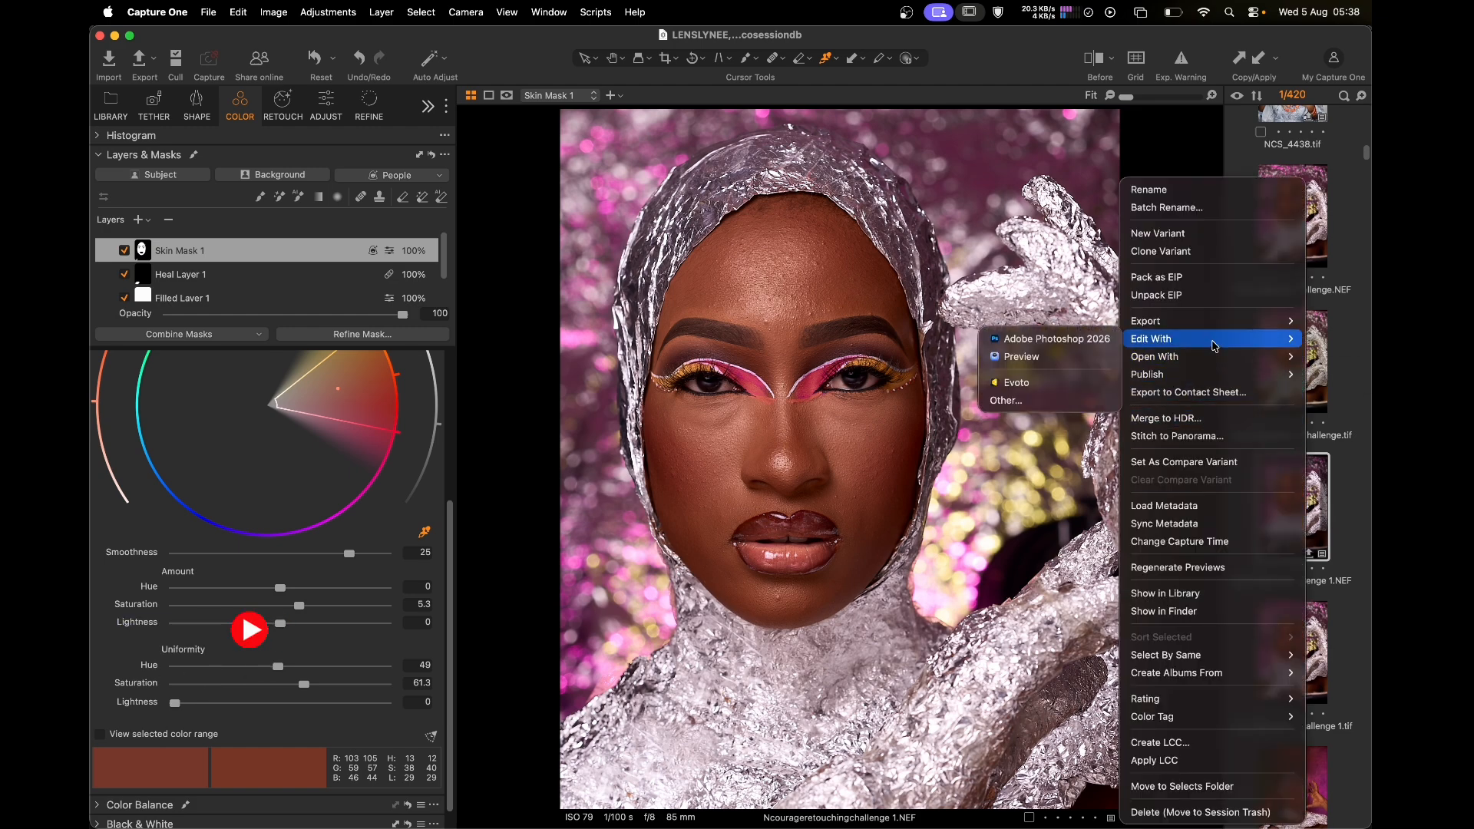
click(1081, 381)
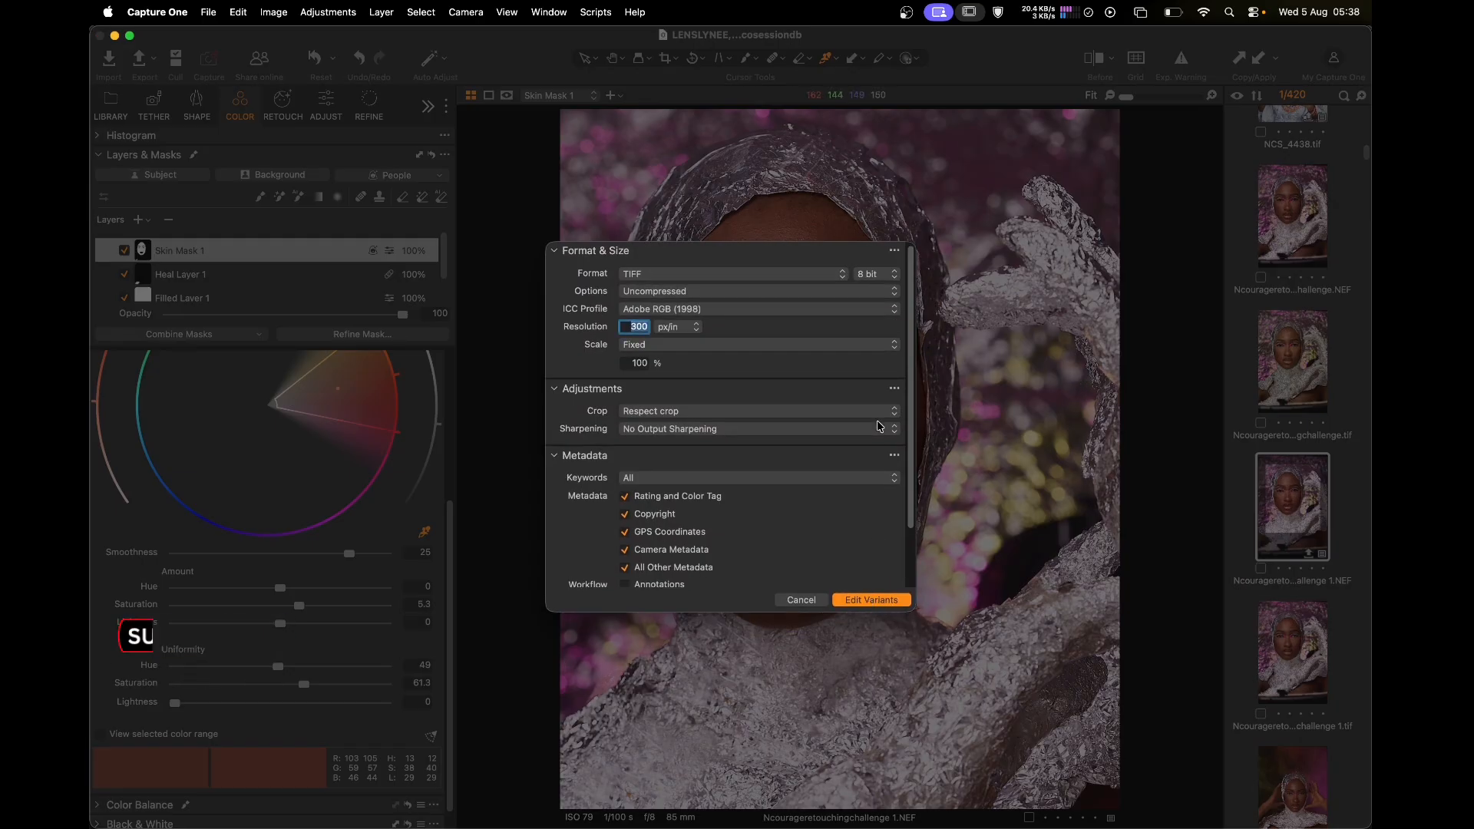
click(890, 274)
click(871, 291)
click(871, 602)
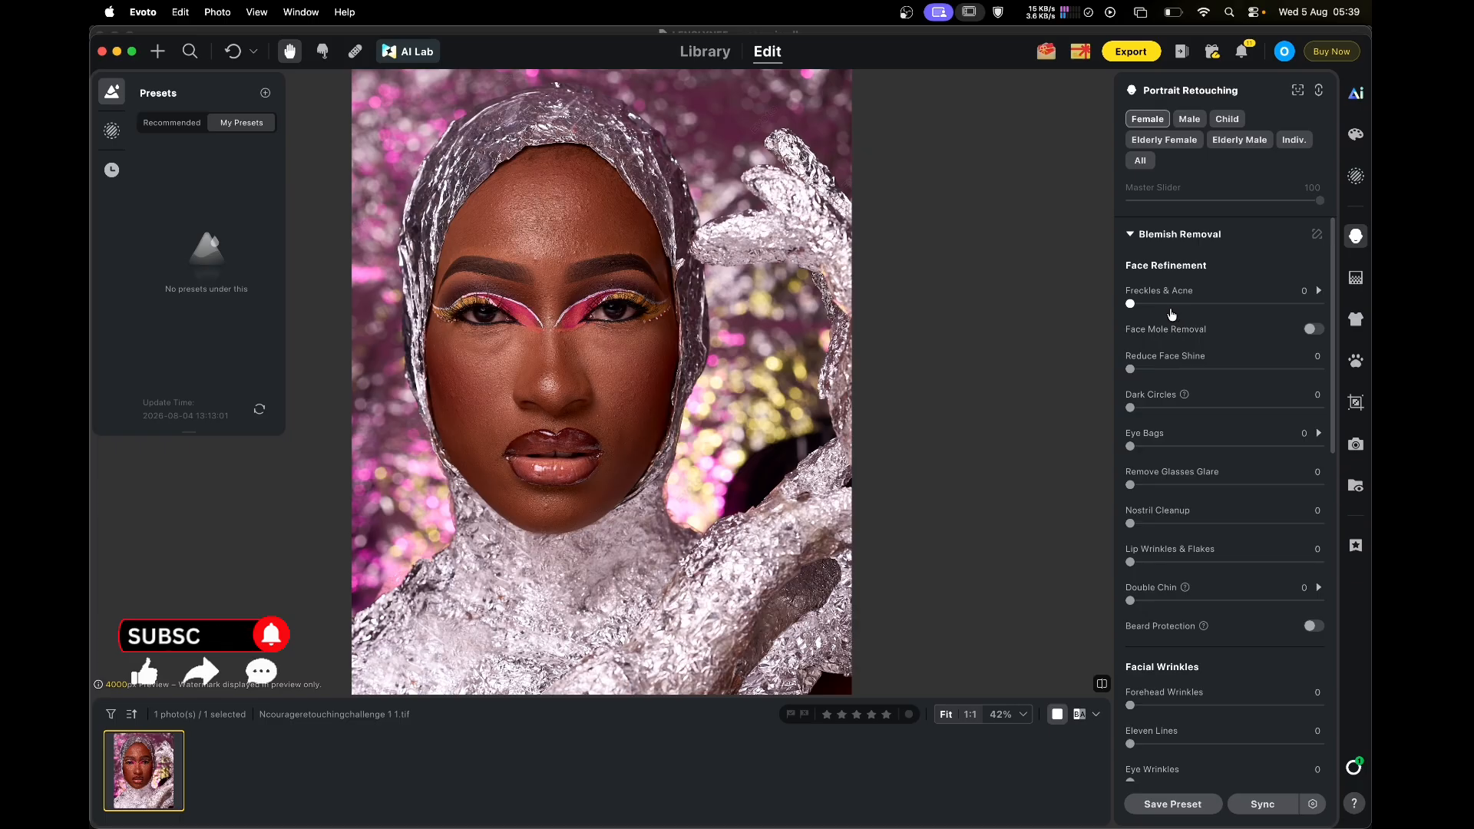
Set the face's Freckles & Acne removal to 68, with Freckles at 64 and Acne at 62
scroll(531, 269, up, 5)
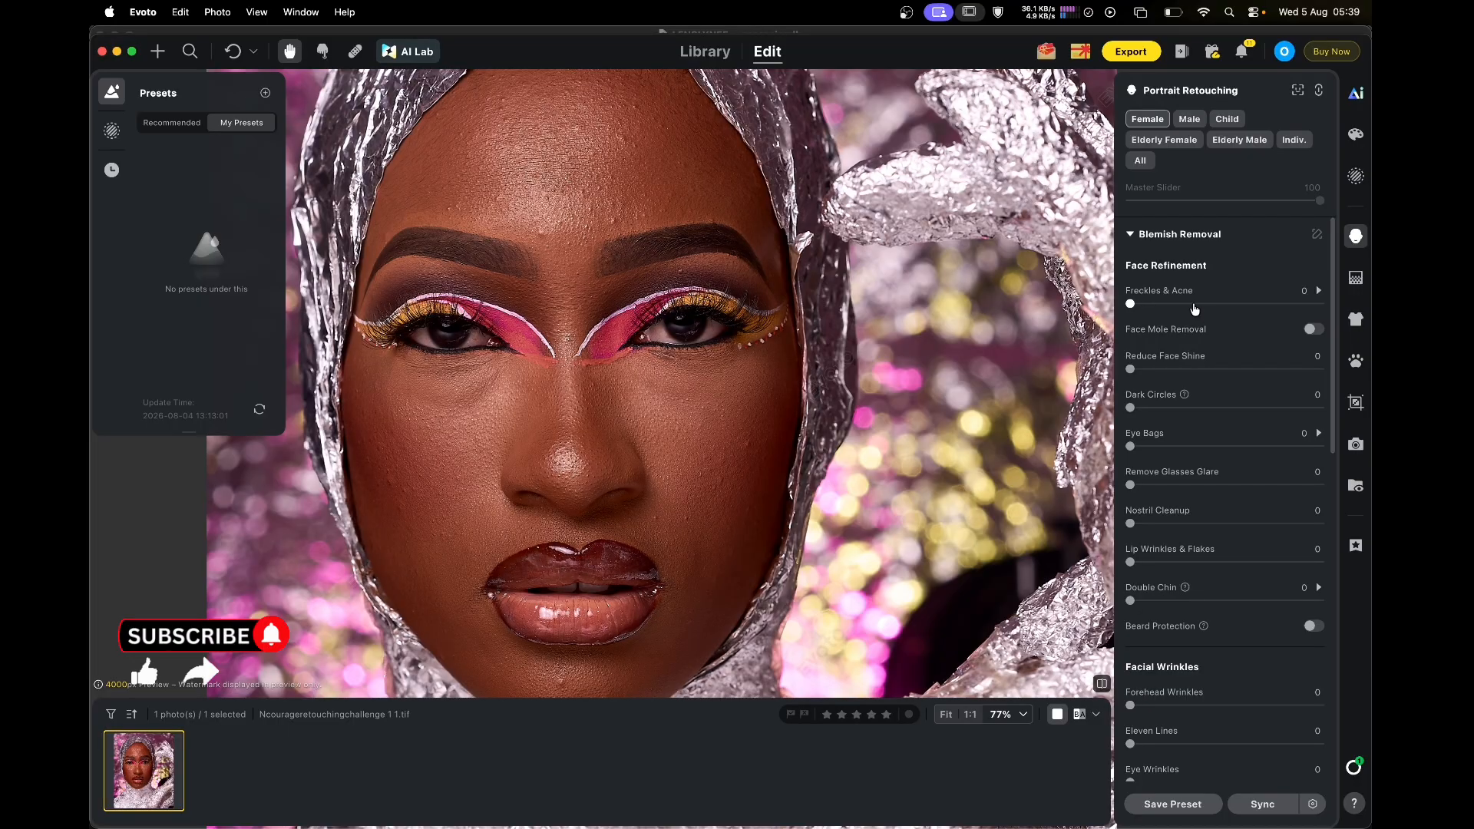
drag(1195, 307, 1223, 305)
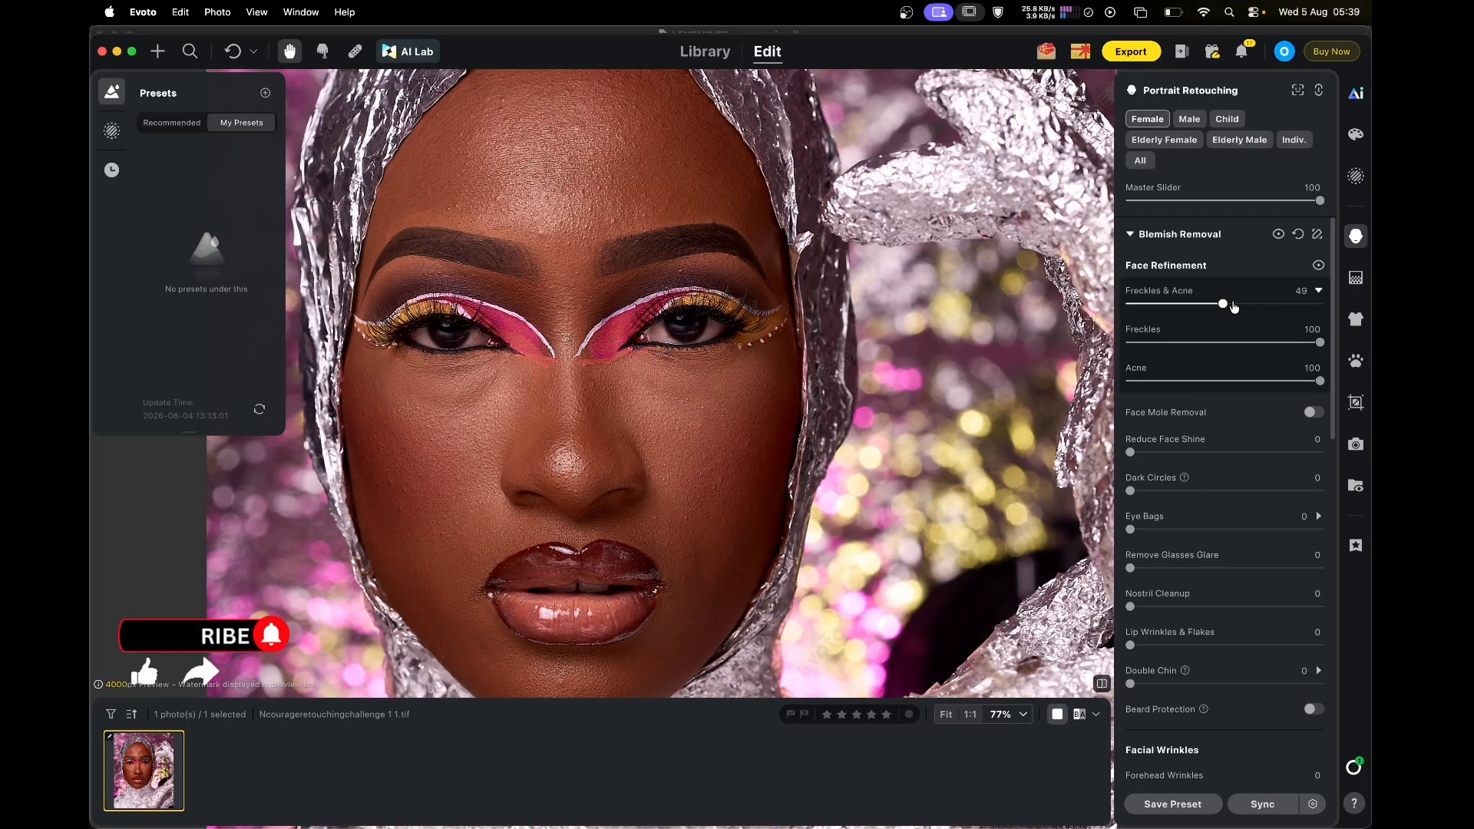
click(1221, 343)
click(1218, 380)
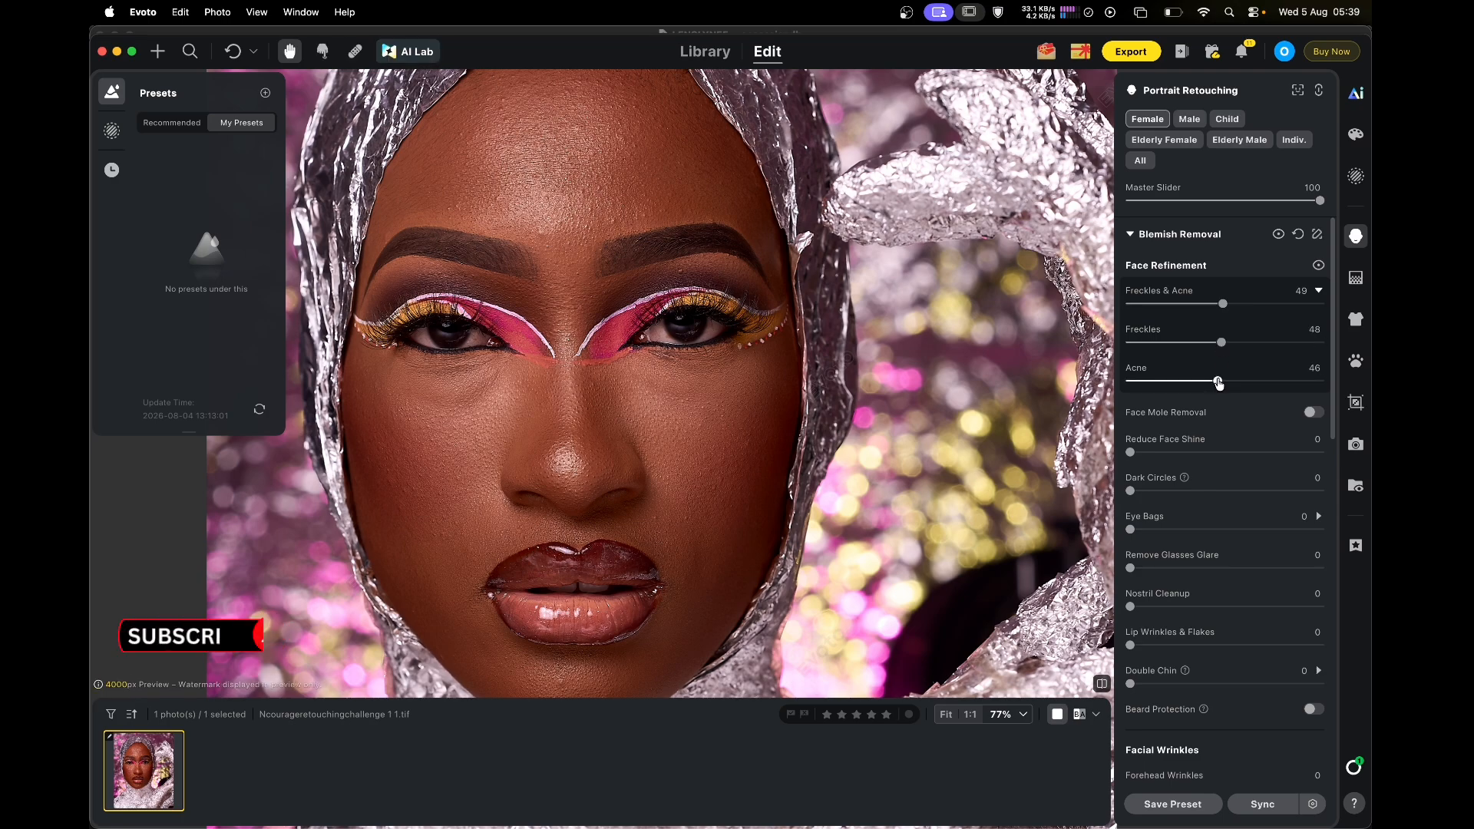
drag(1233, 308, 1260, 305)
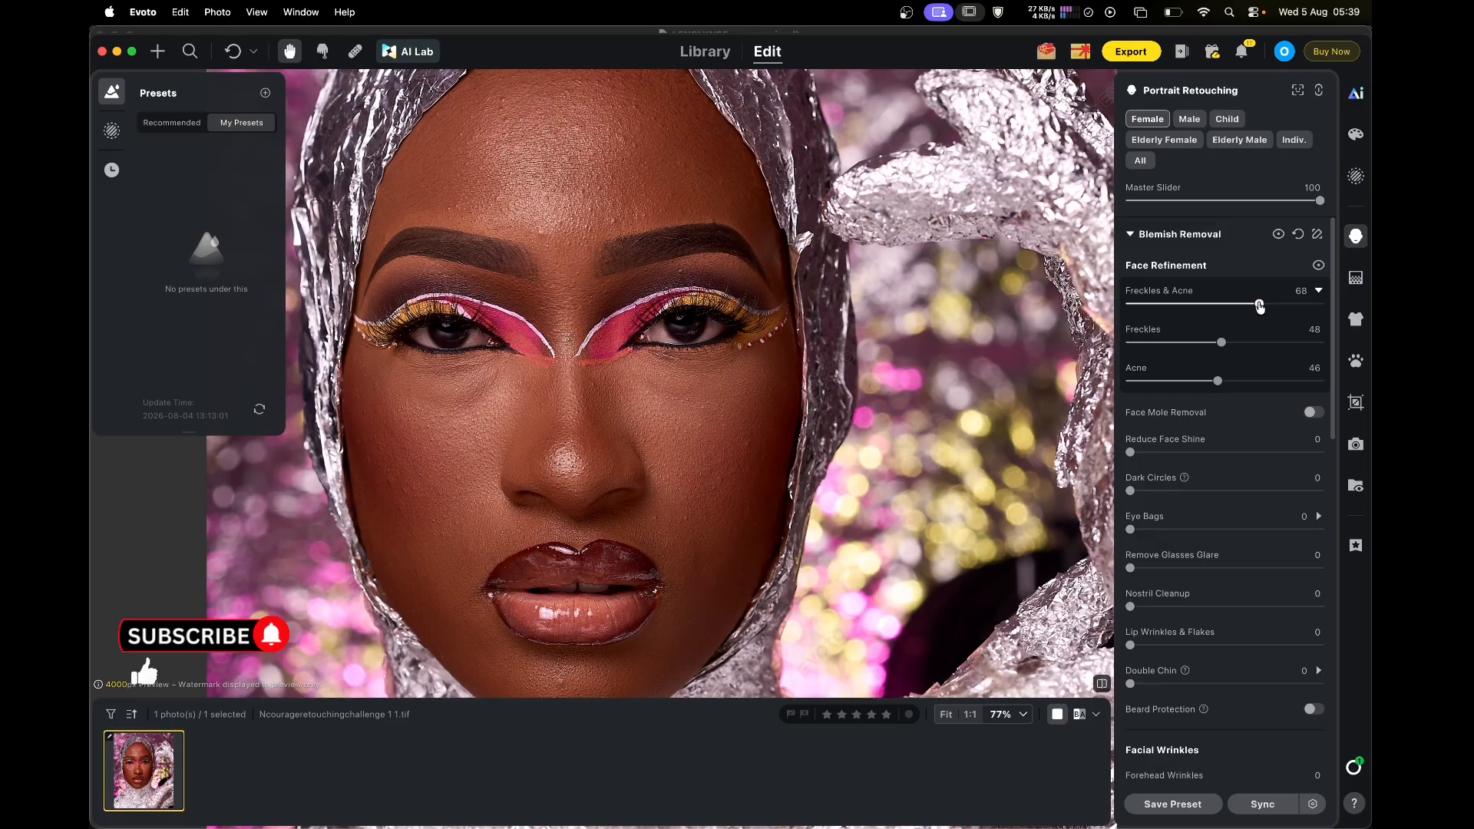
click(1251, 342)
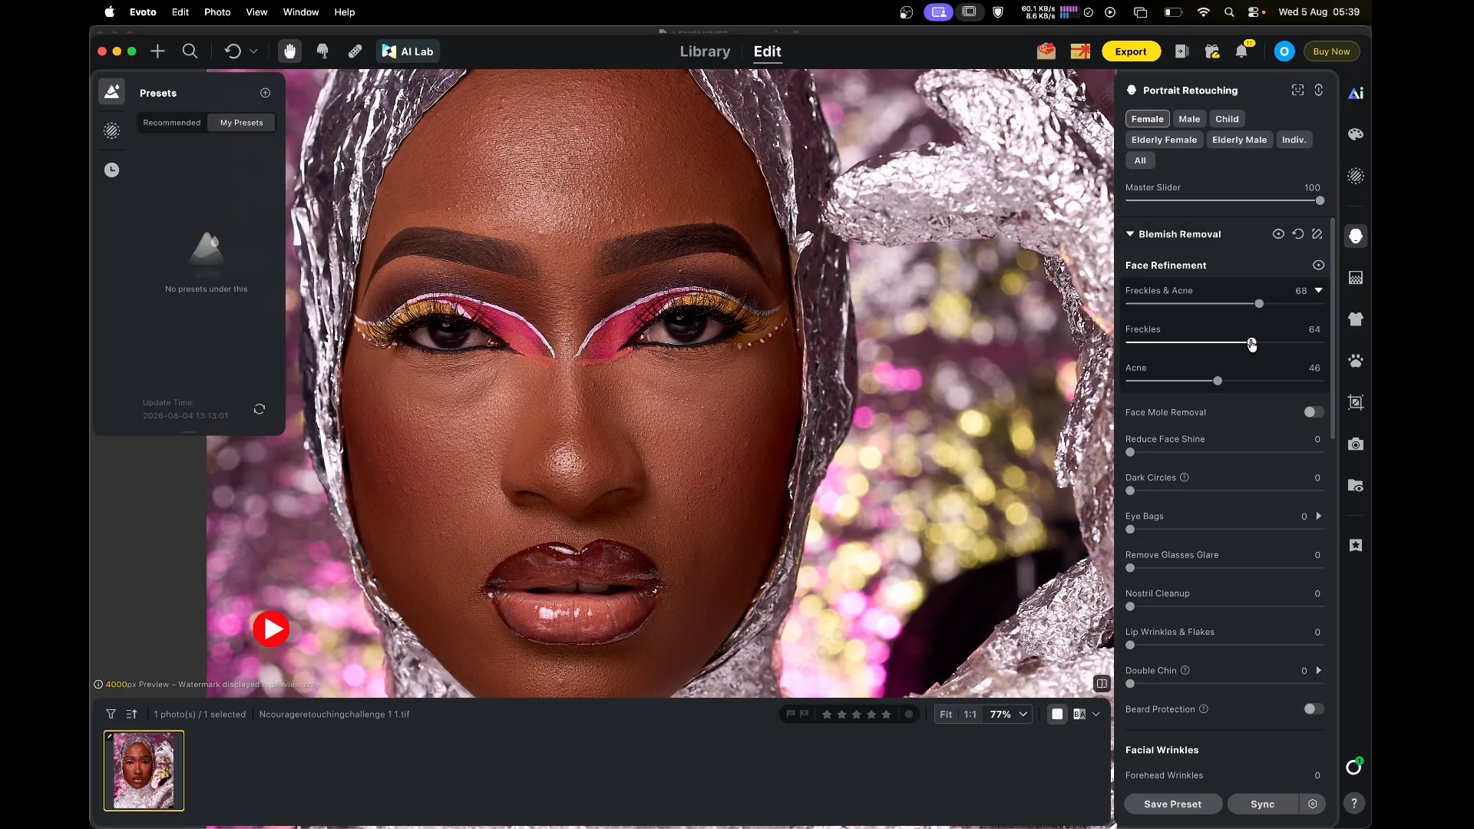
click(1250, 381)
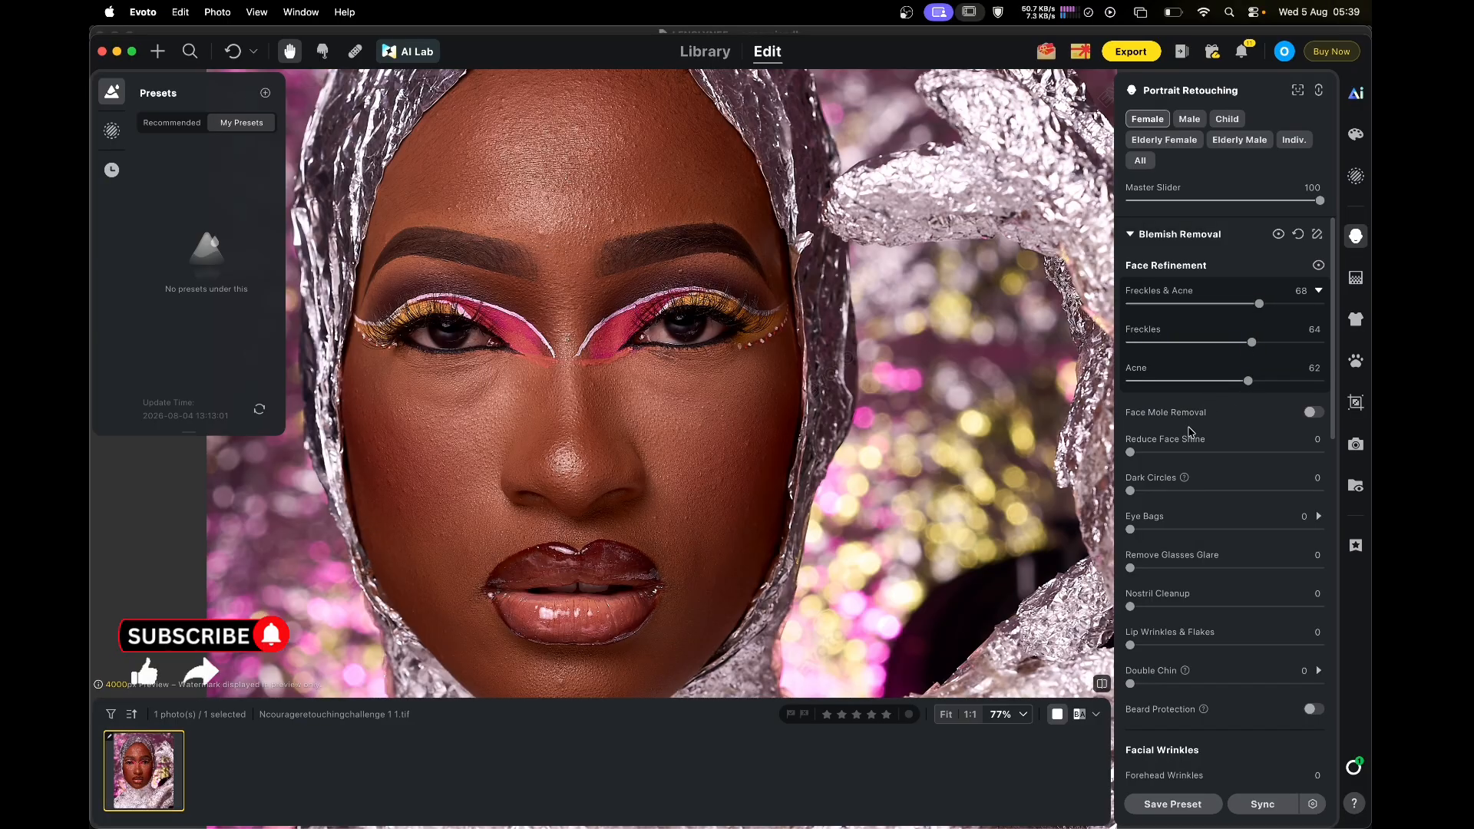
Set Reduce Face Shine to 13, Dark Circles to 100, and Eye Bags to 16 with Lower Eyelids at 25
scroll(1188, 432, down, 2)
drag(1149, 373, 1322, 405)
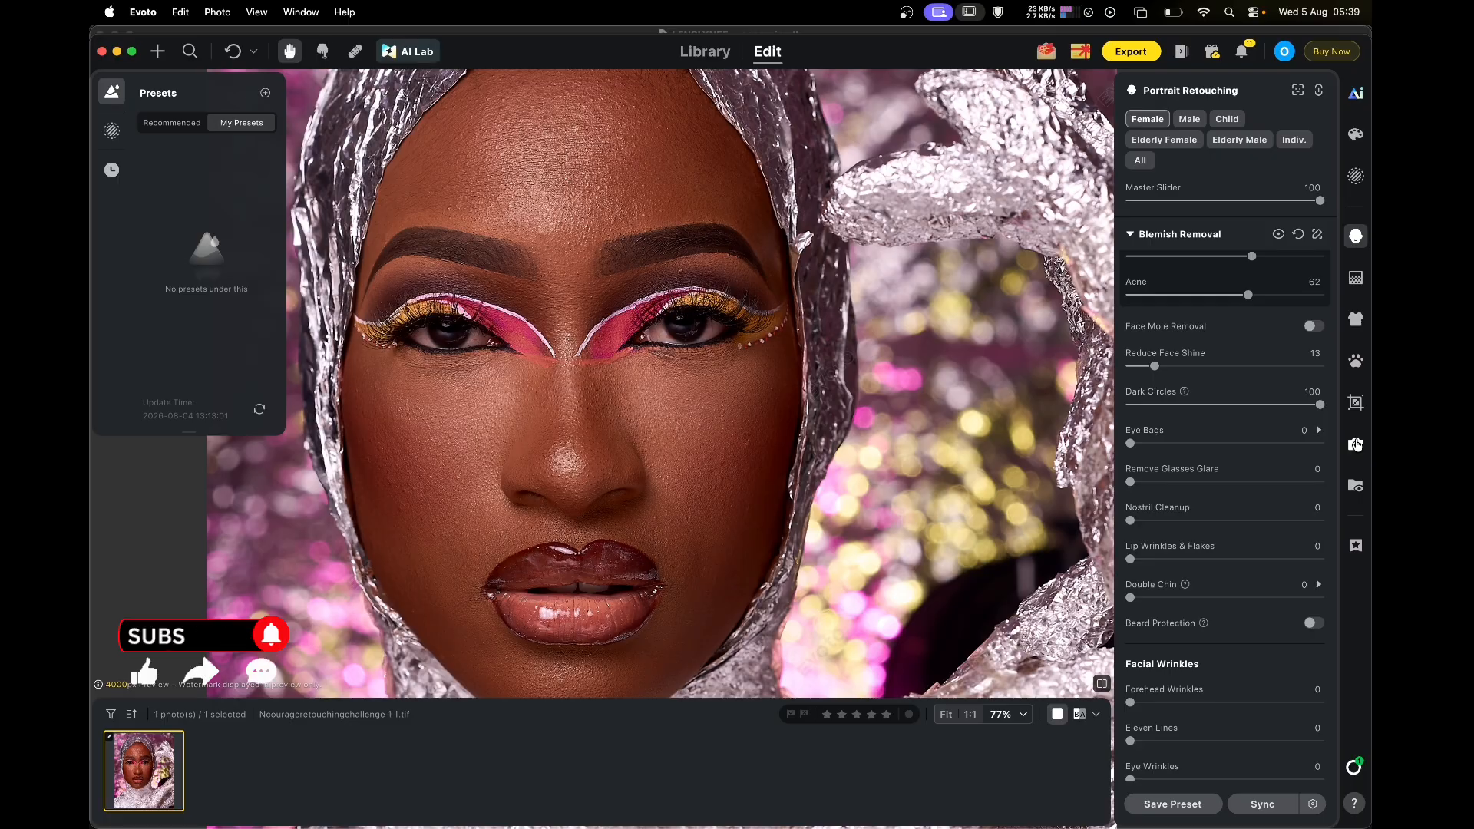
click(1160, 444)
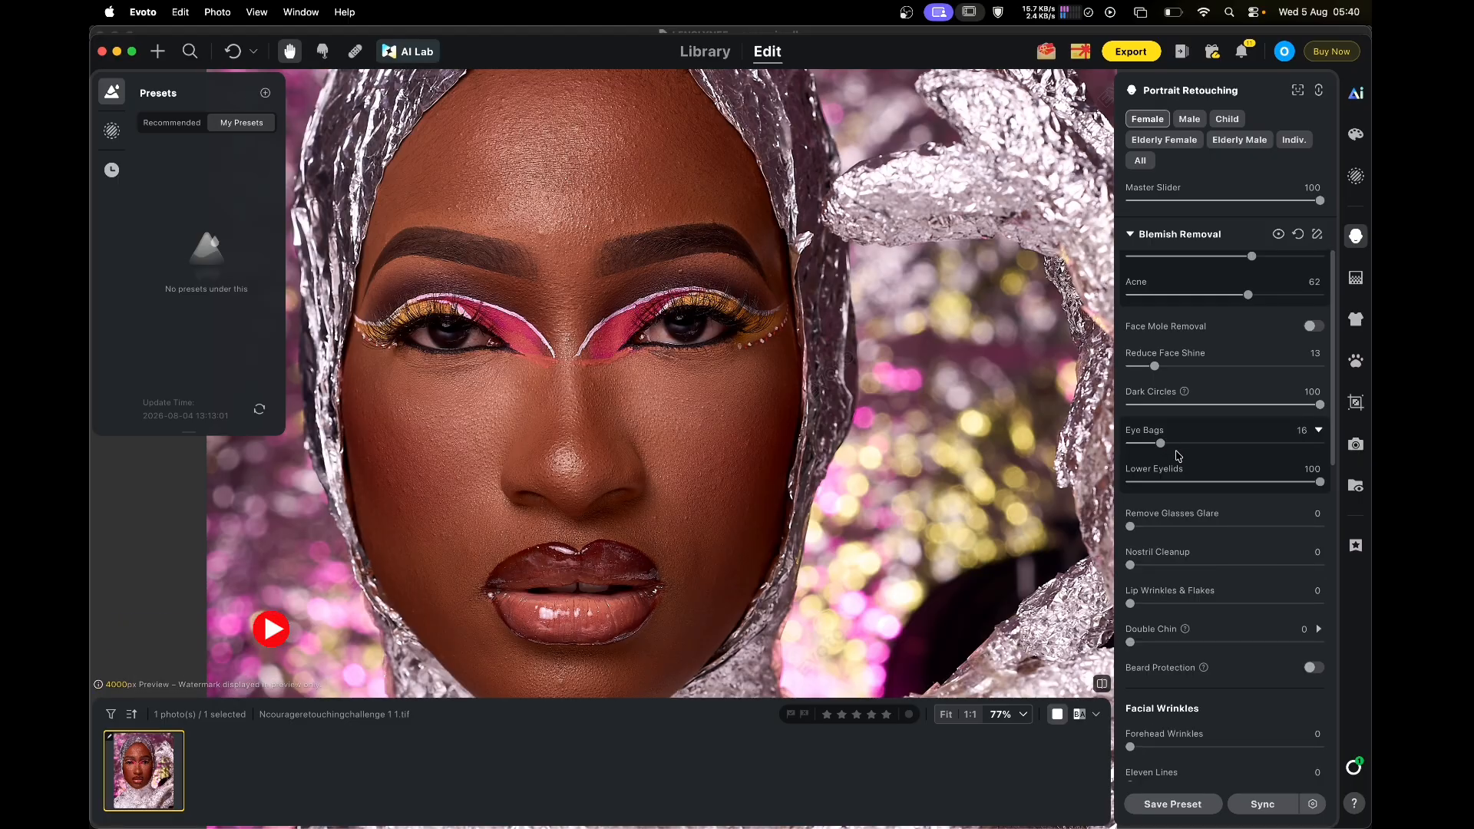
click(1178, 482)
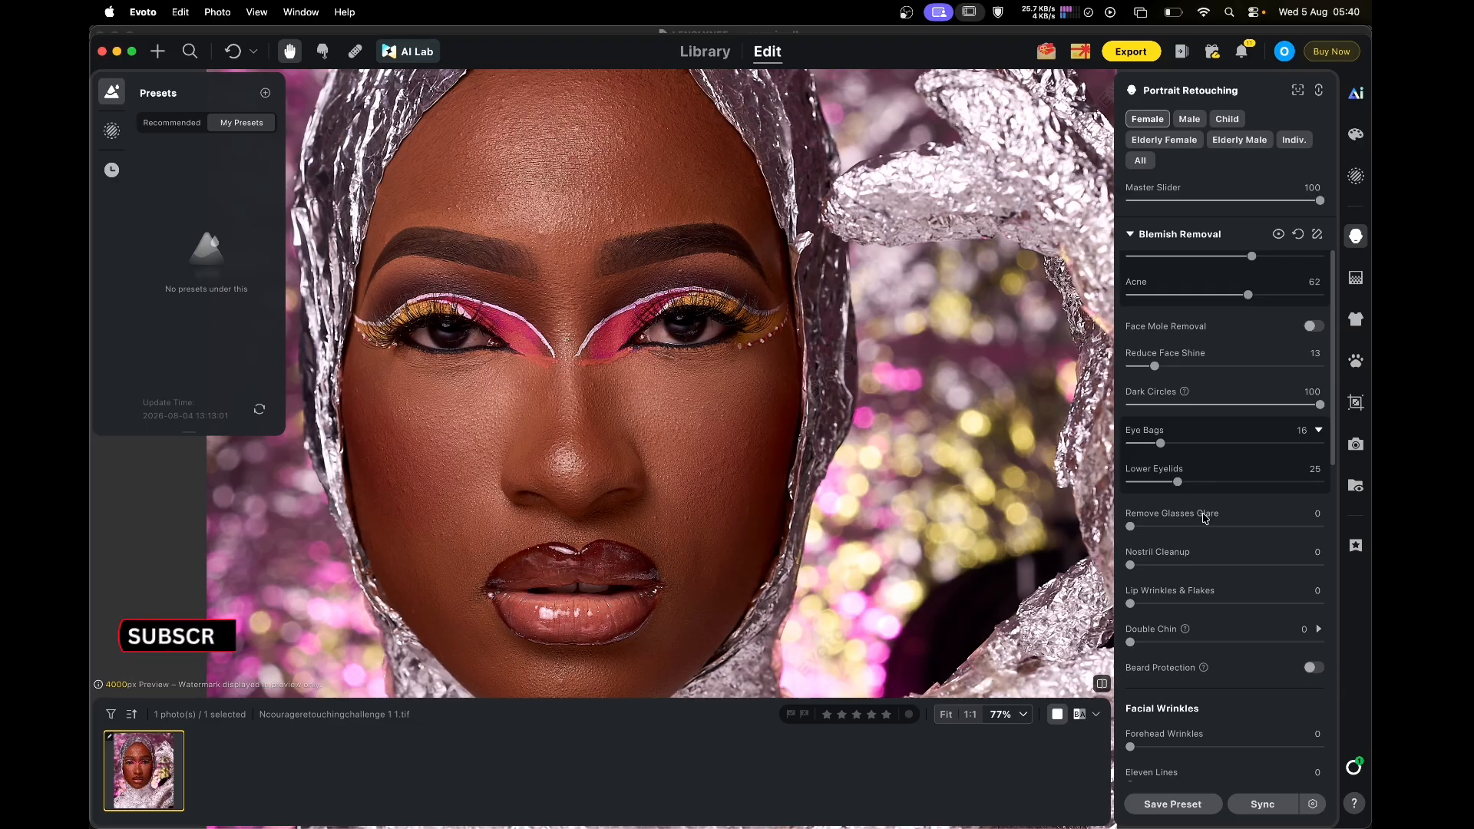
Set Lip Wrinkles & Flakes to 86 and Double Chin reduction to 29
scroll(1220, 528, down, 3)
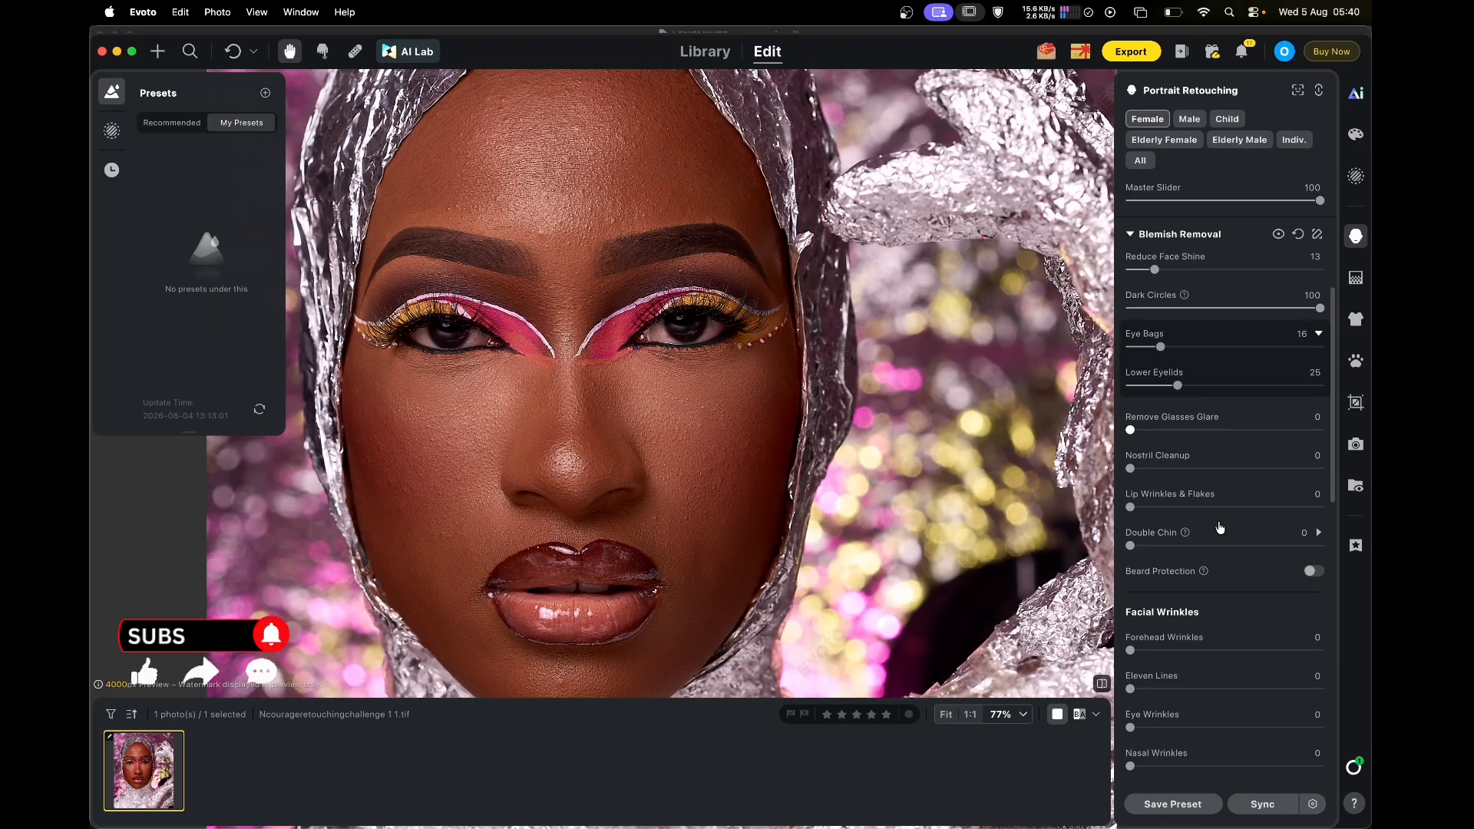
click(1164, 546)
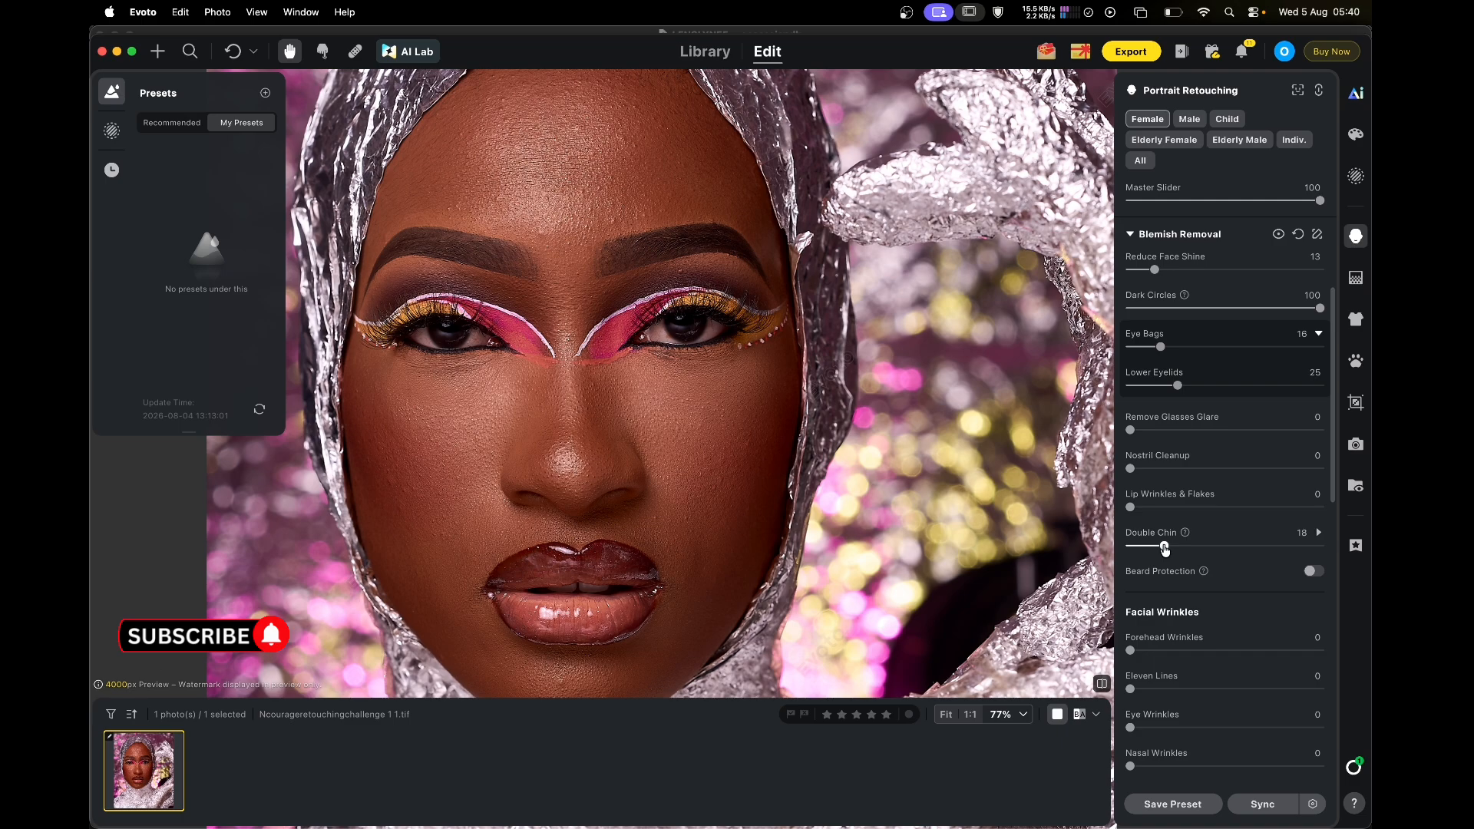
drag(811, 551, 811, 501)
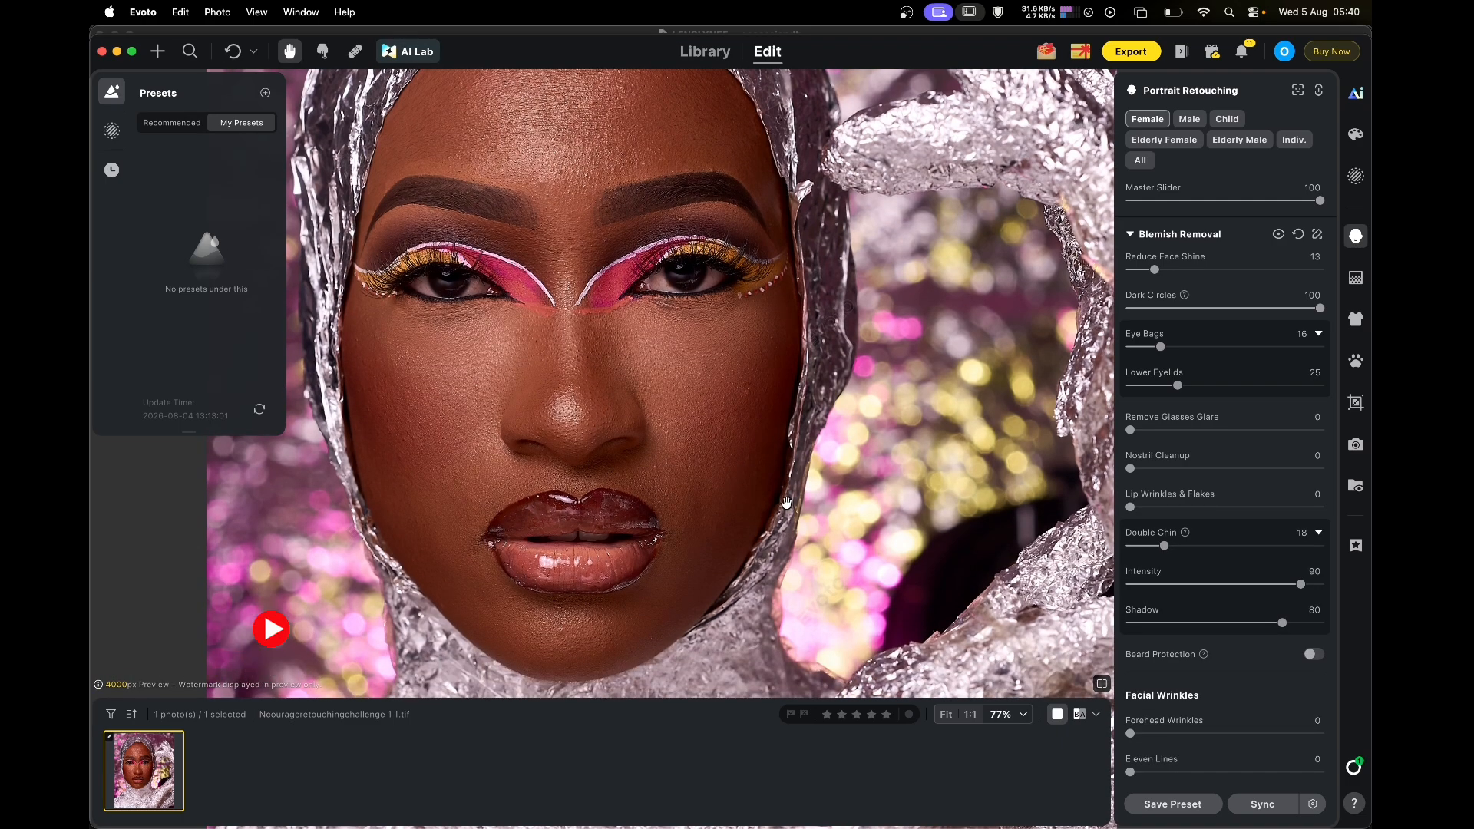
click(1190, 508)
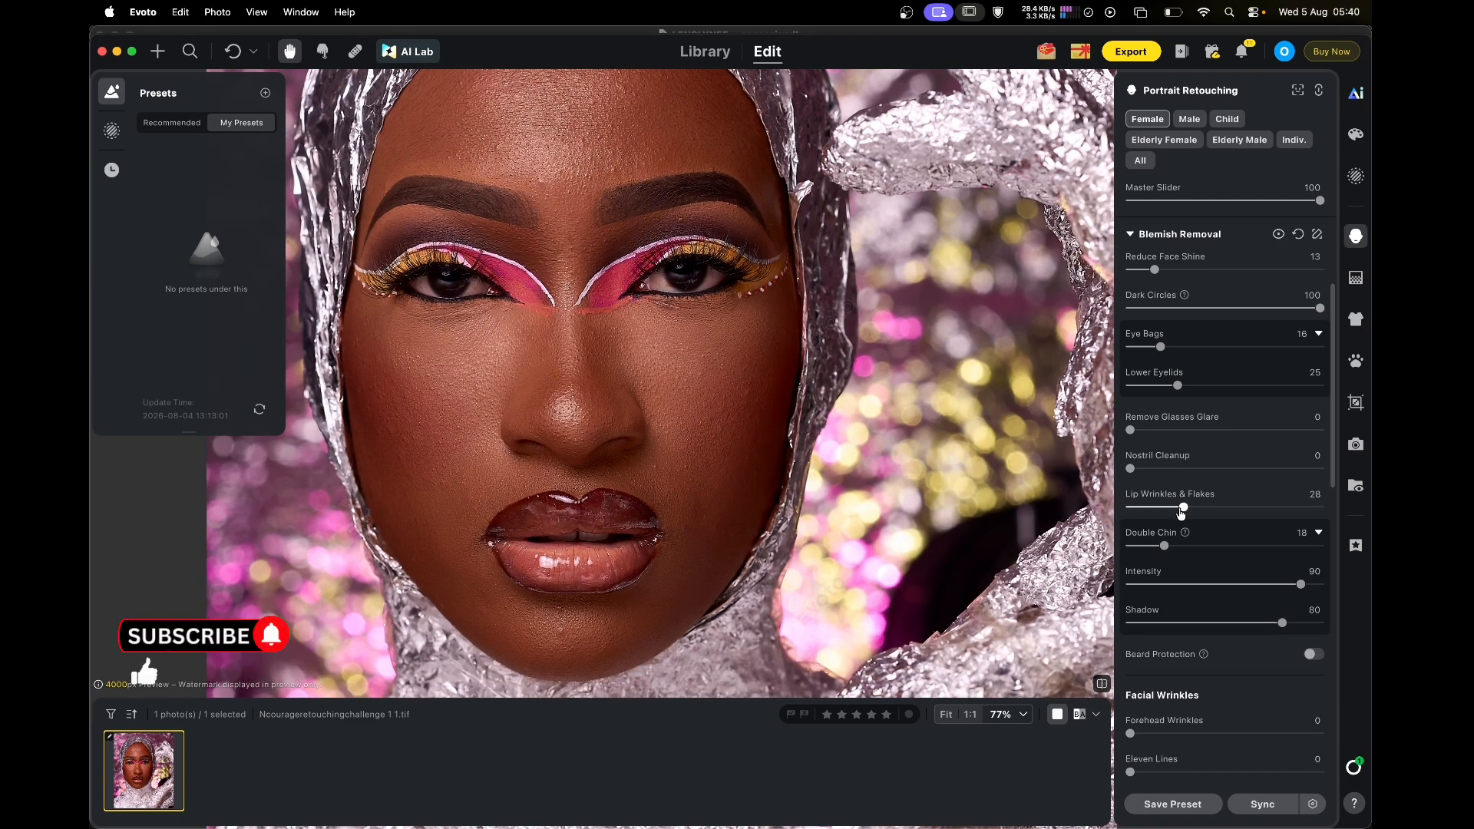
click(1279, 508)
drag(1279, 507, 1293, 508)
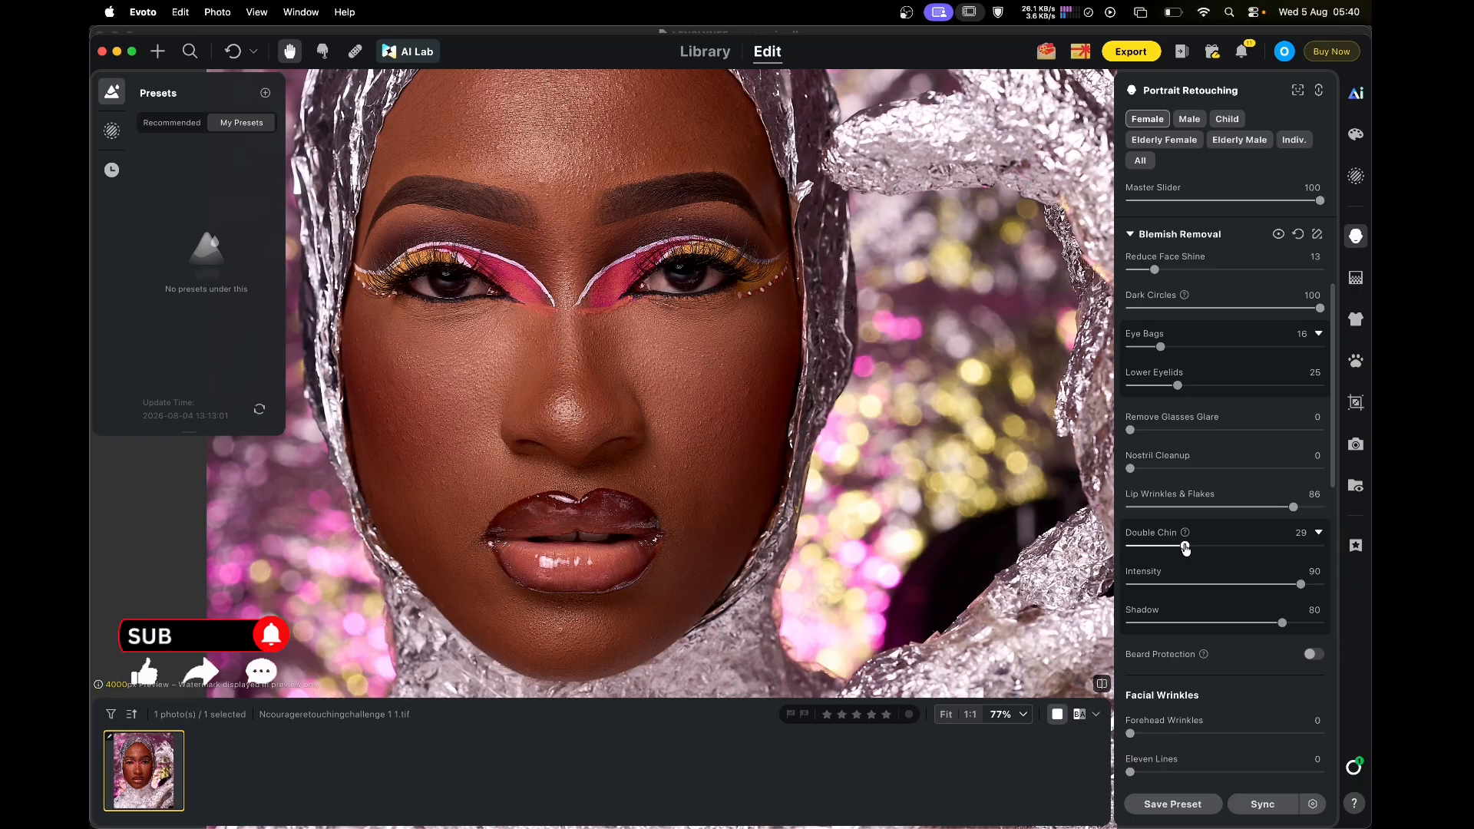
Set the Double Chin correction's Intensity to 49 and its Shadow to 52
scroll(1197, 538, down, 3)
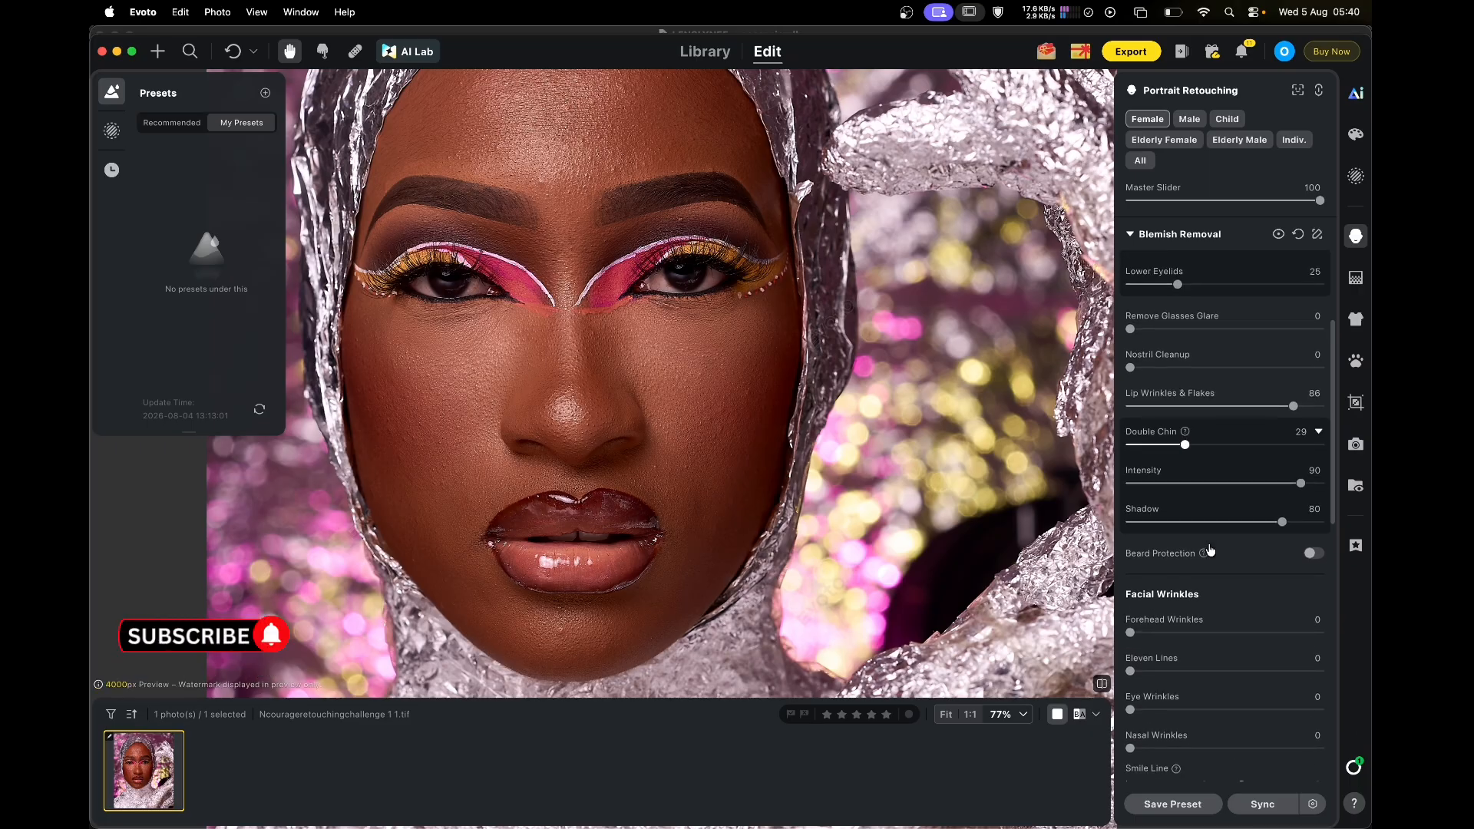
click(1223, 463)
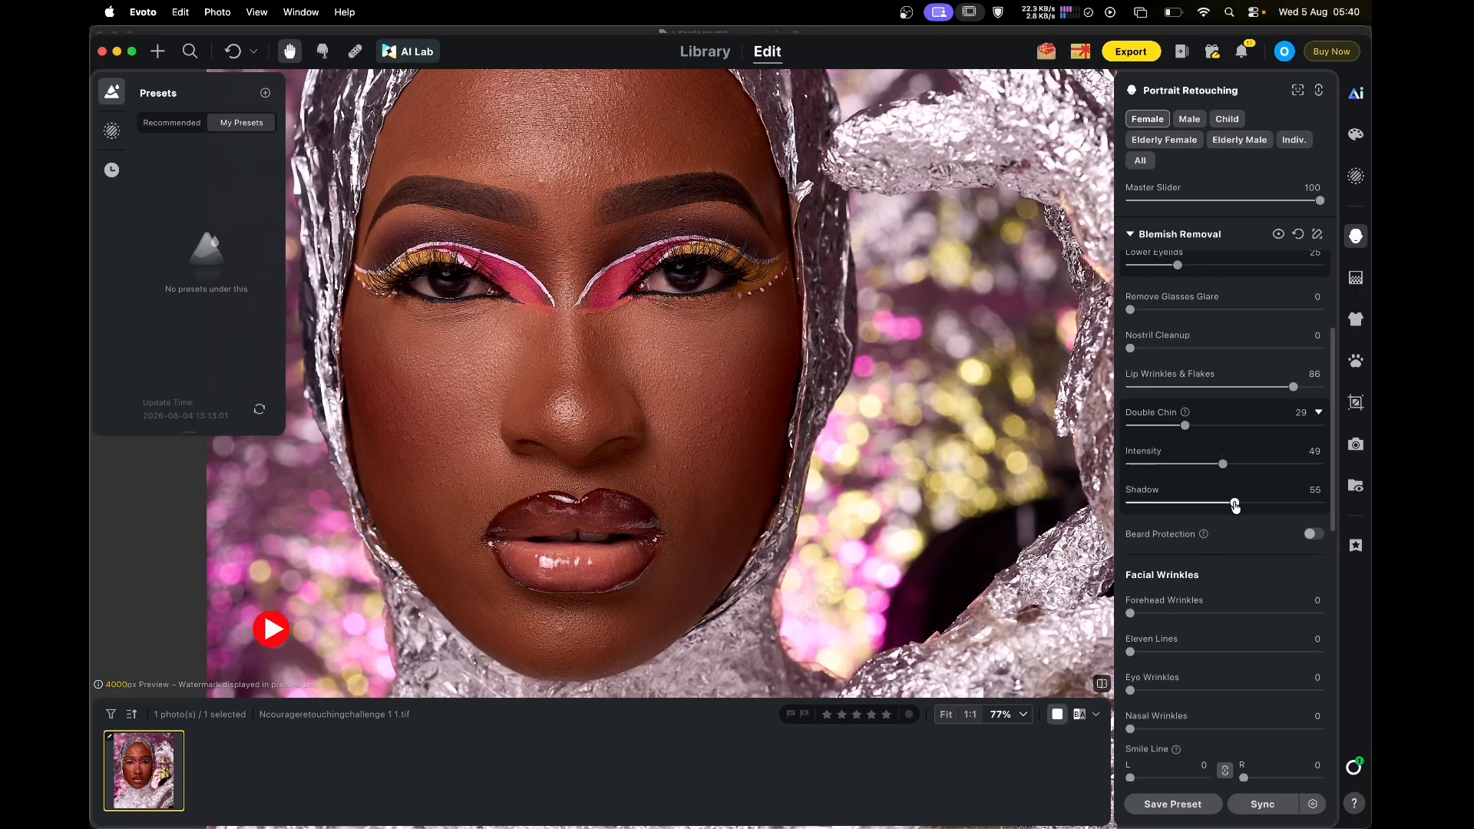
click(1230, 503)
Reduce facial wrinkles with Forehead Wrinkles at 7, Eleven Lines at 7 and Eye Wrinkles at 30
scroll(1231, 508, down, 2)
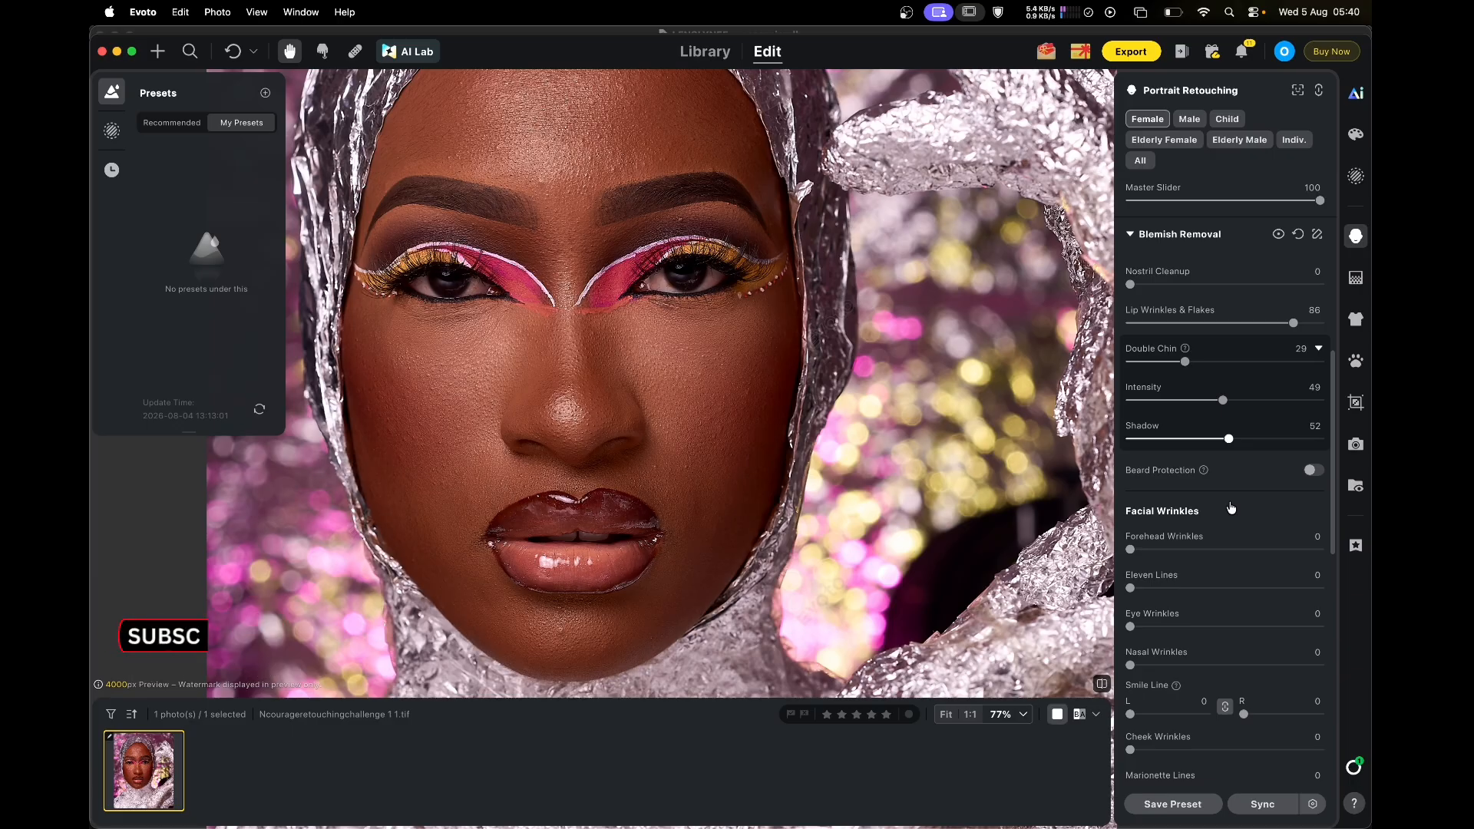
drag(1134, 549, 1144, 550)
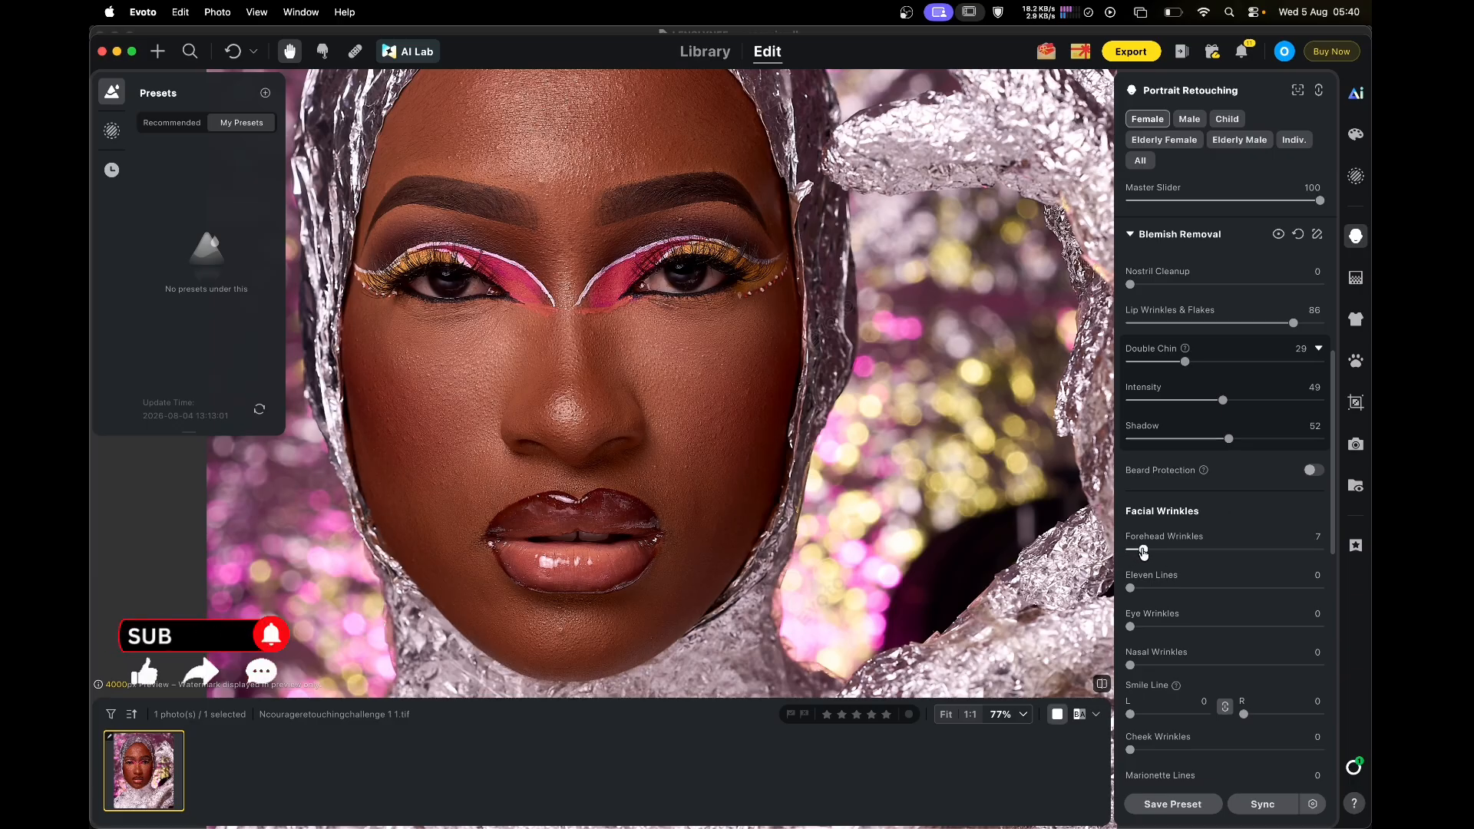
click(1144, 589)
drag(1156, 628, 1188, 628)
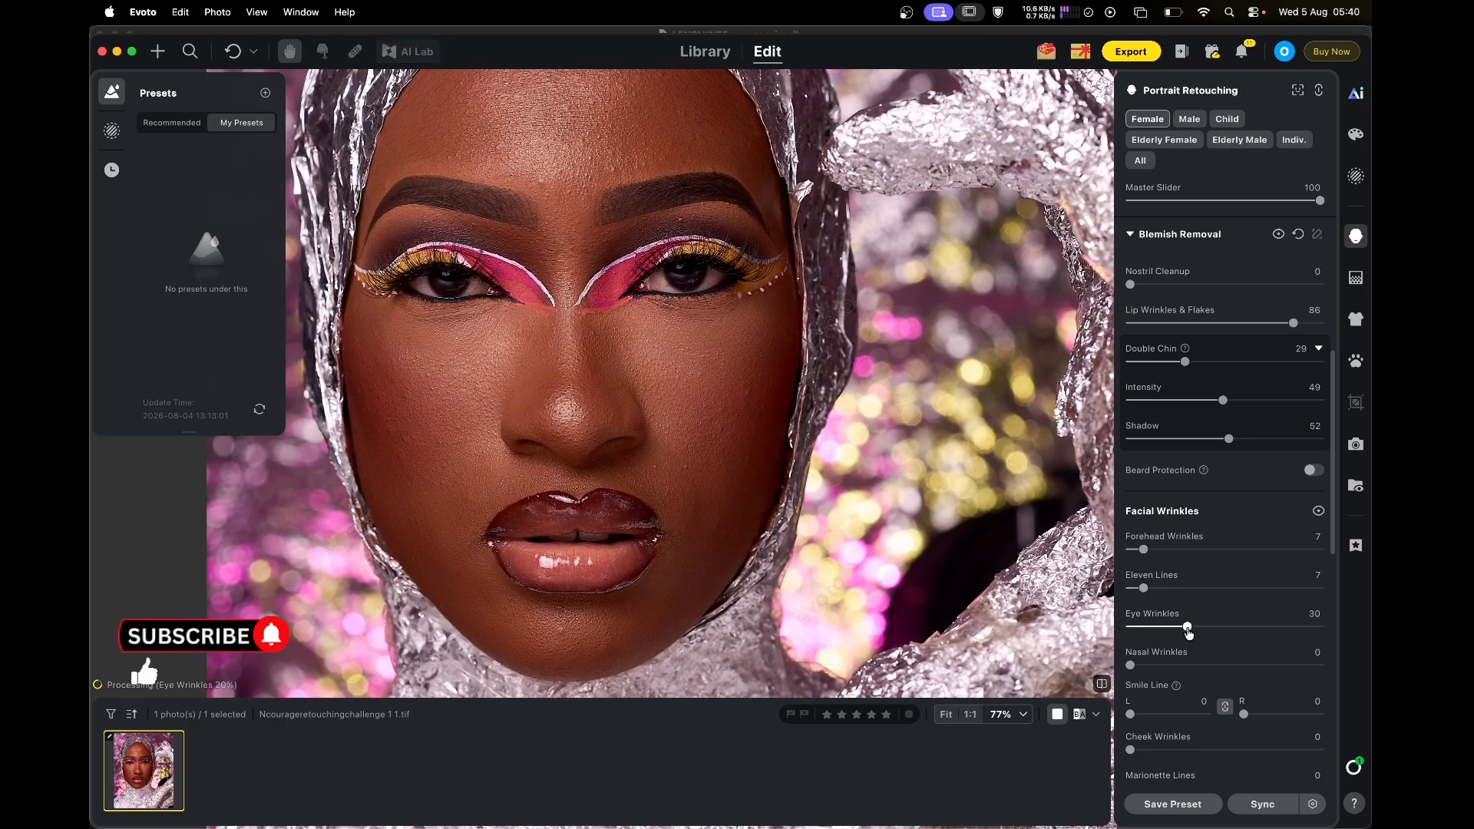
Expand the Skin Retouching settings and set Even (Dodge & Burn) for the facial skin to 92
scroll(1187, 641, down, 1)
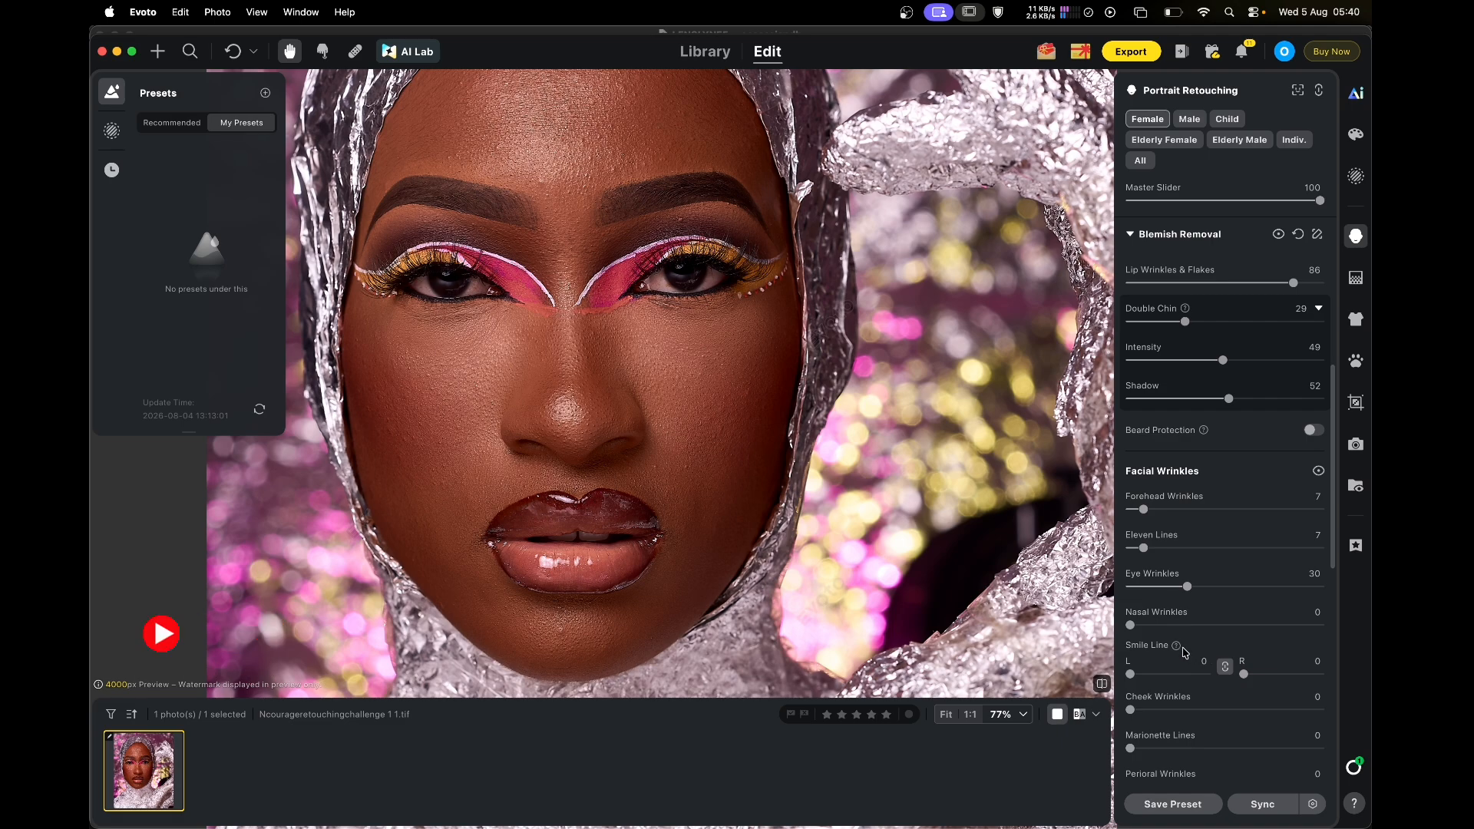
scroll(1183, 654, down, 5)
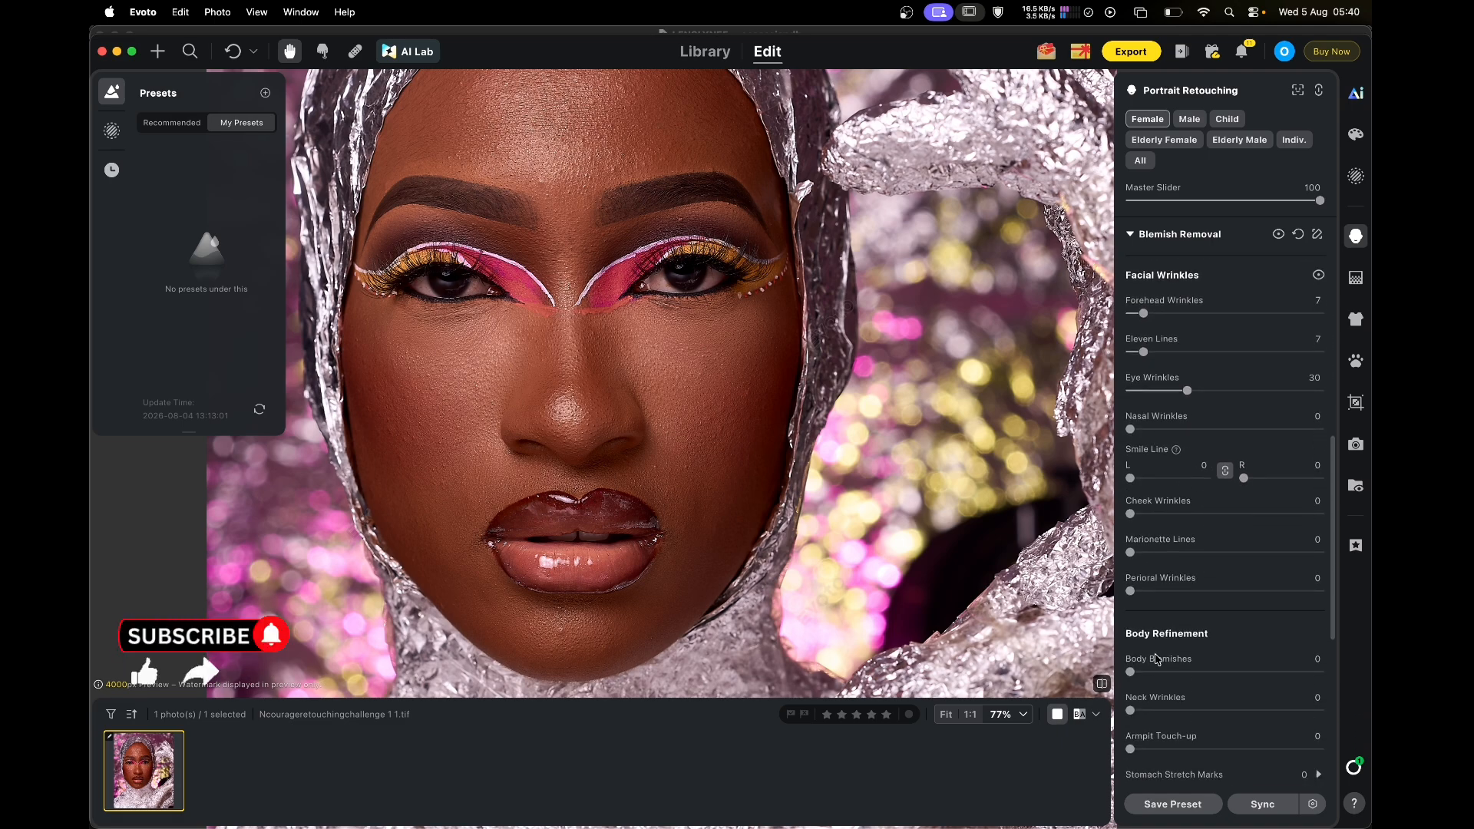
scroll(1157, 658, down, 5)
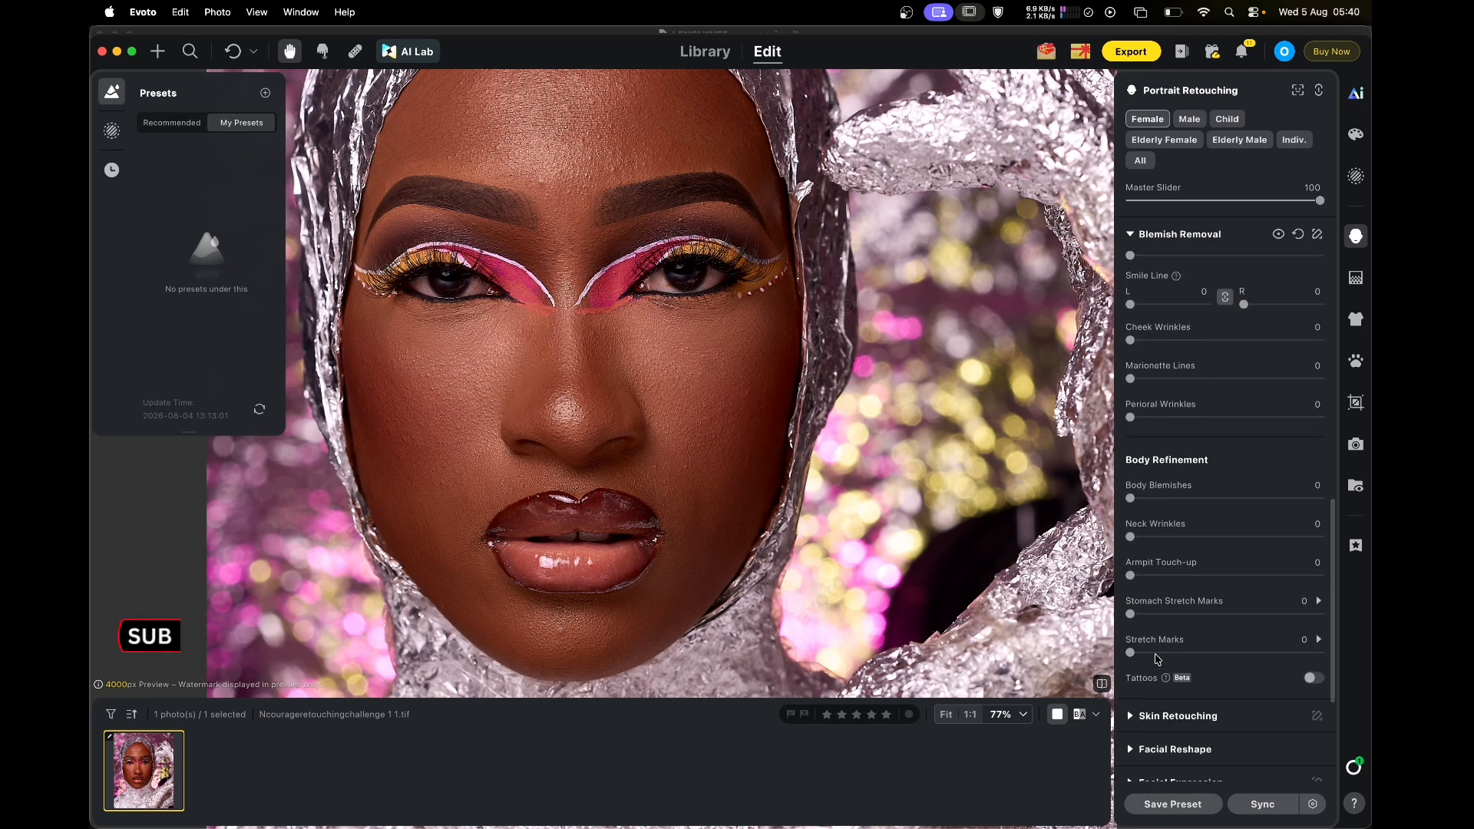
scroll(1157, 659, down, 4)
scroll(1157, 659, down, 1)
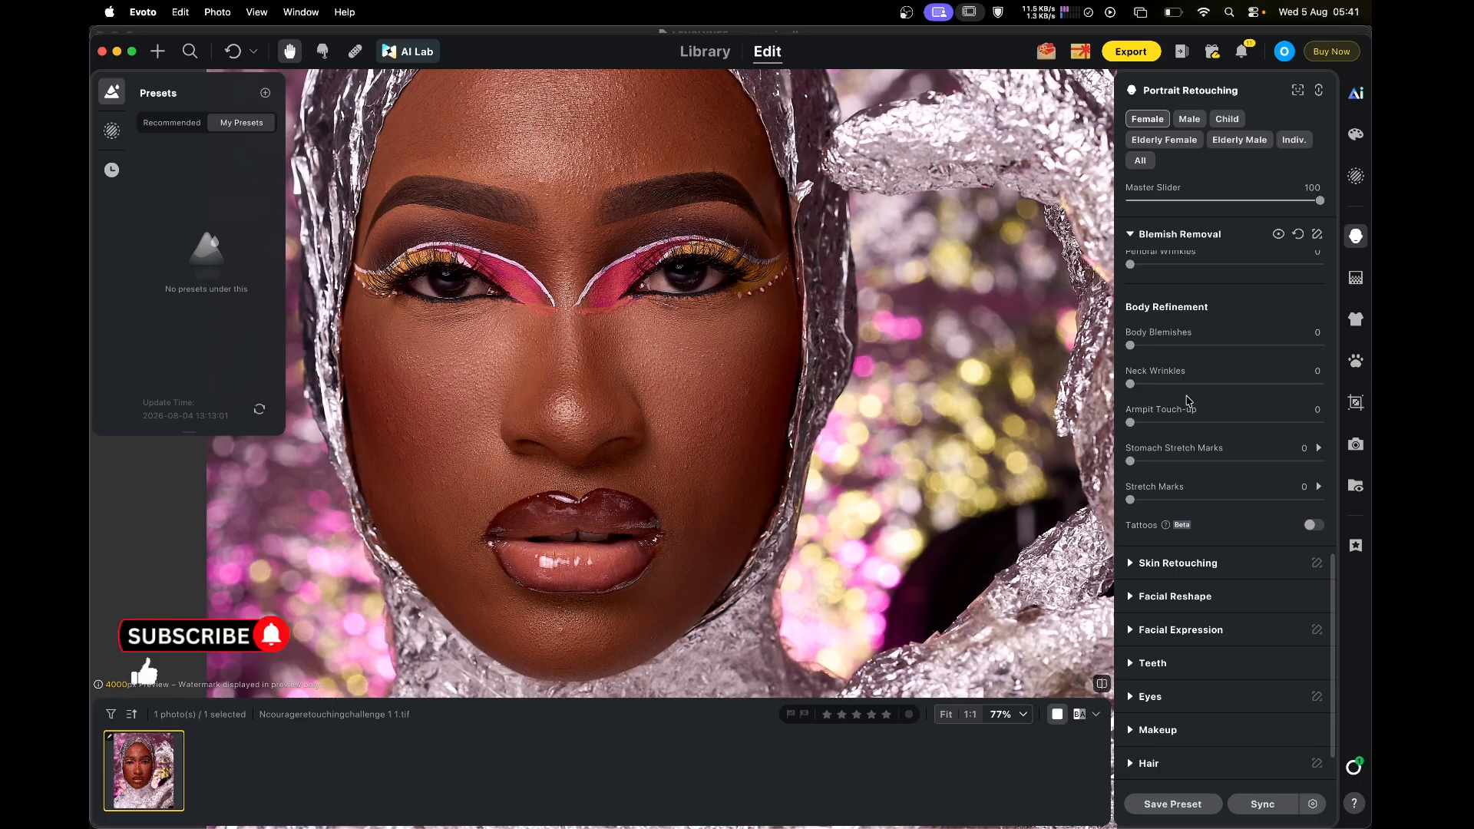
scroll(1192, 408, down, 2)
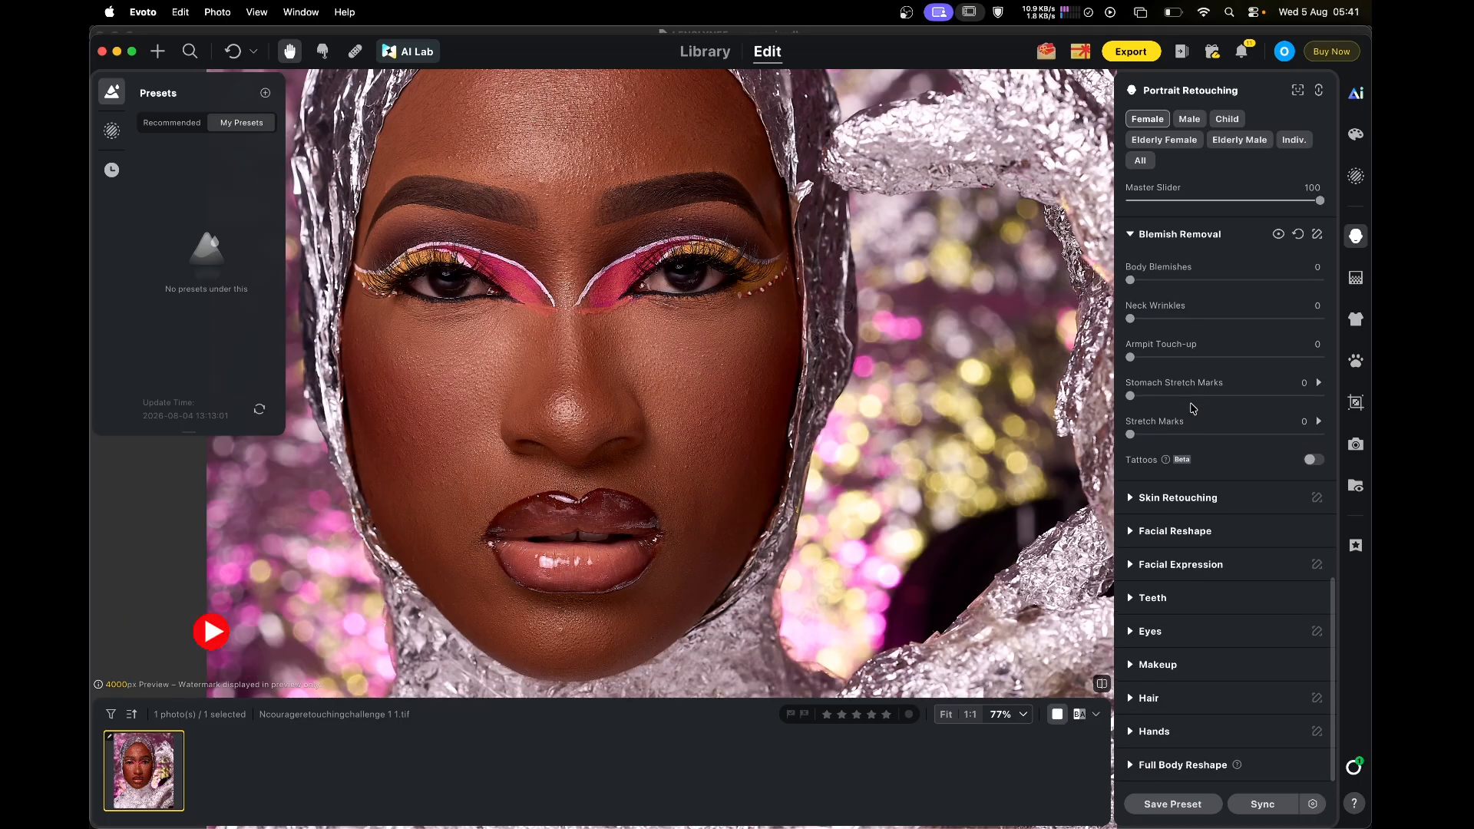
click(1133, 498)
scroll(1165, 430, down, 5)
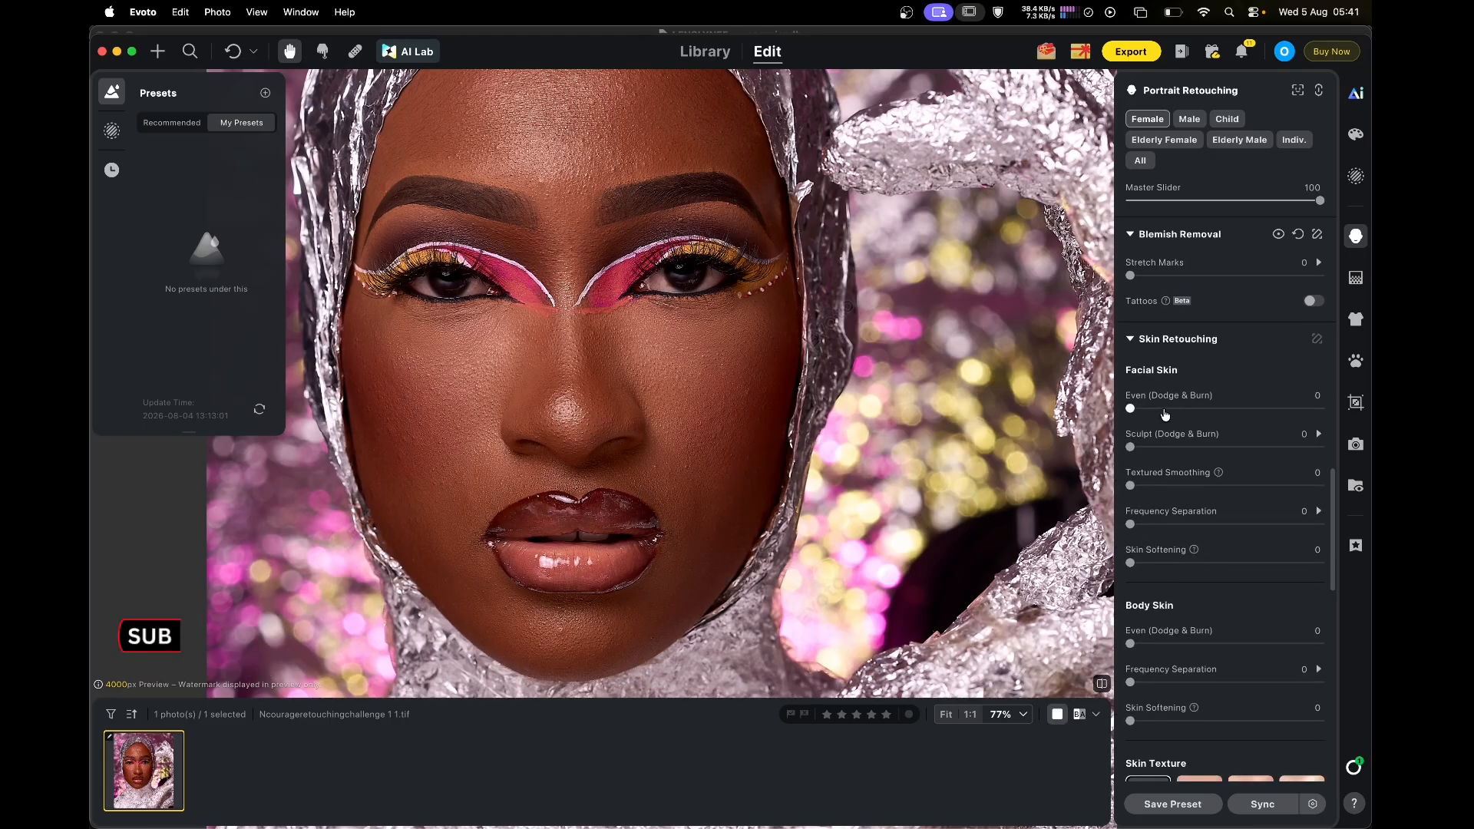
drag(1165, 412, 1253, 410)
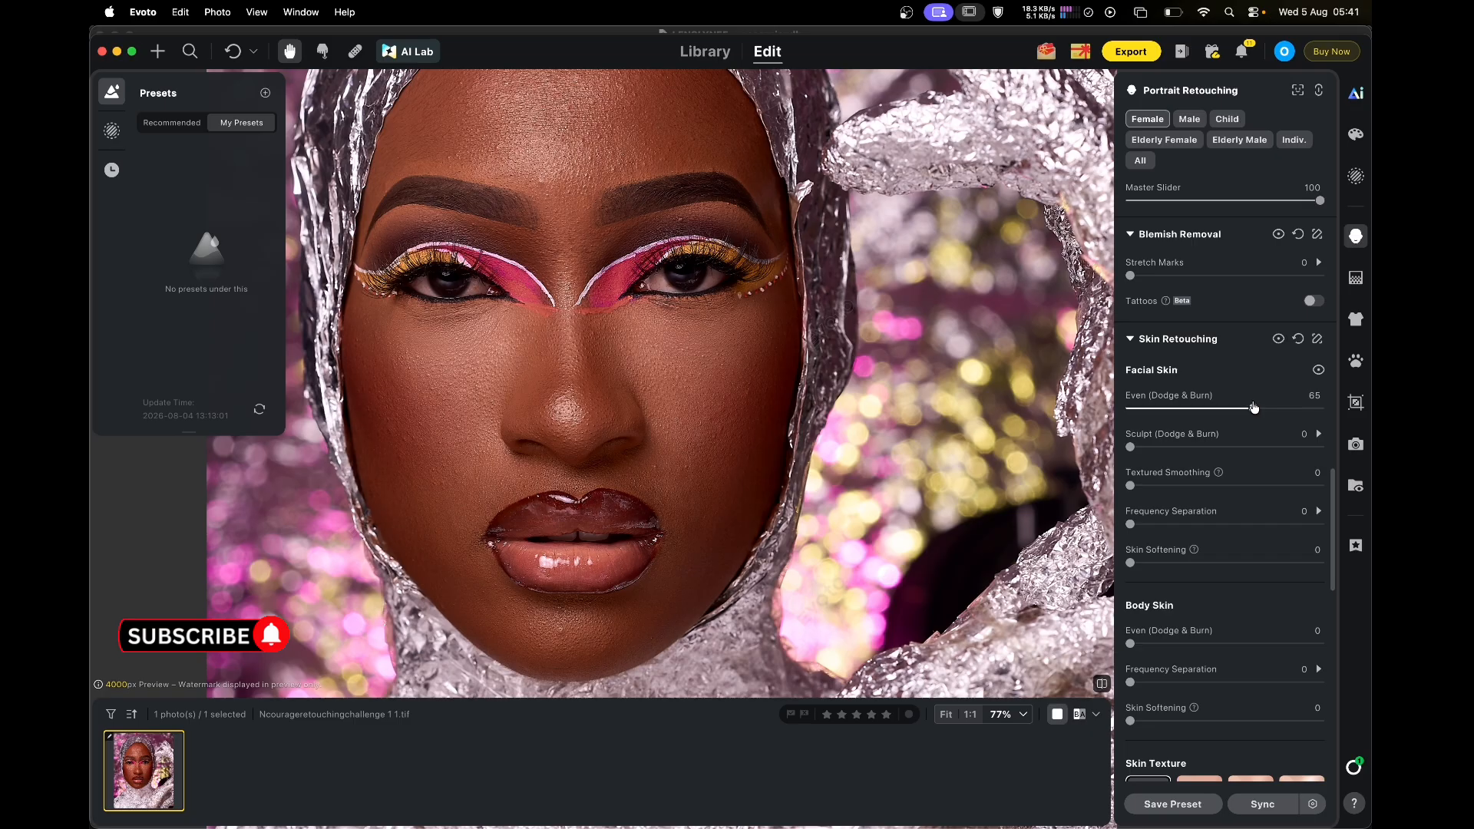
mouse_move(1180, 432)
mouse_down()
mouse_move(1305, 449)
mouse_move(1293, 456)
mouse_up()
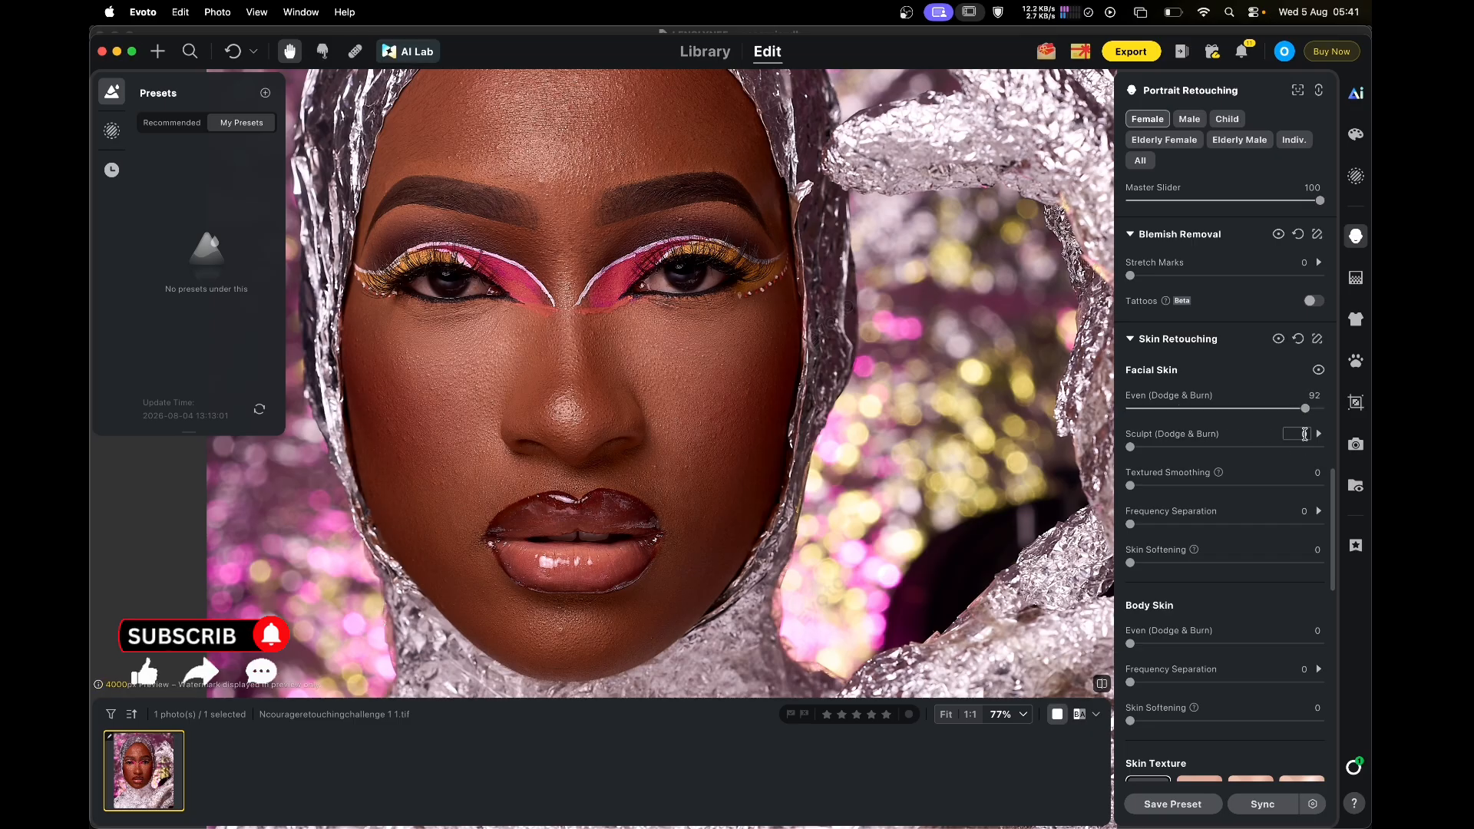
Set facial Sculpt (Dodge & Burn) to 39, Facial Features to 37 and Facial Contours to 30, plus Frequency Separation to 7
click(1168, 450)
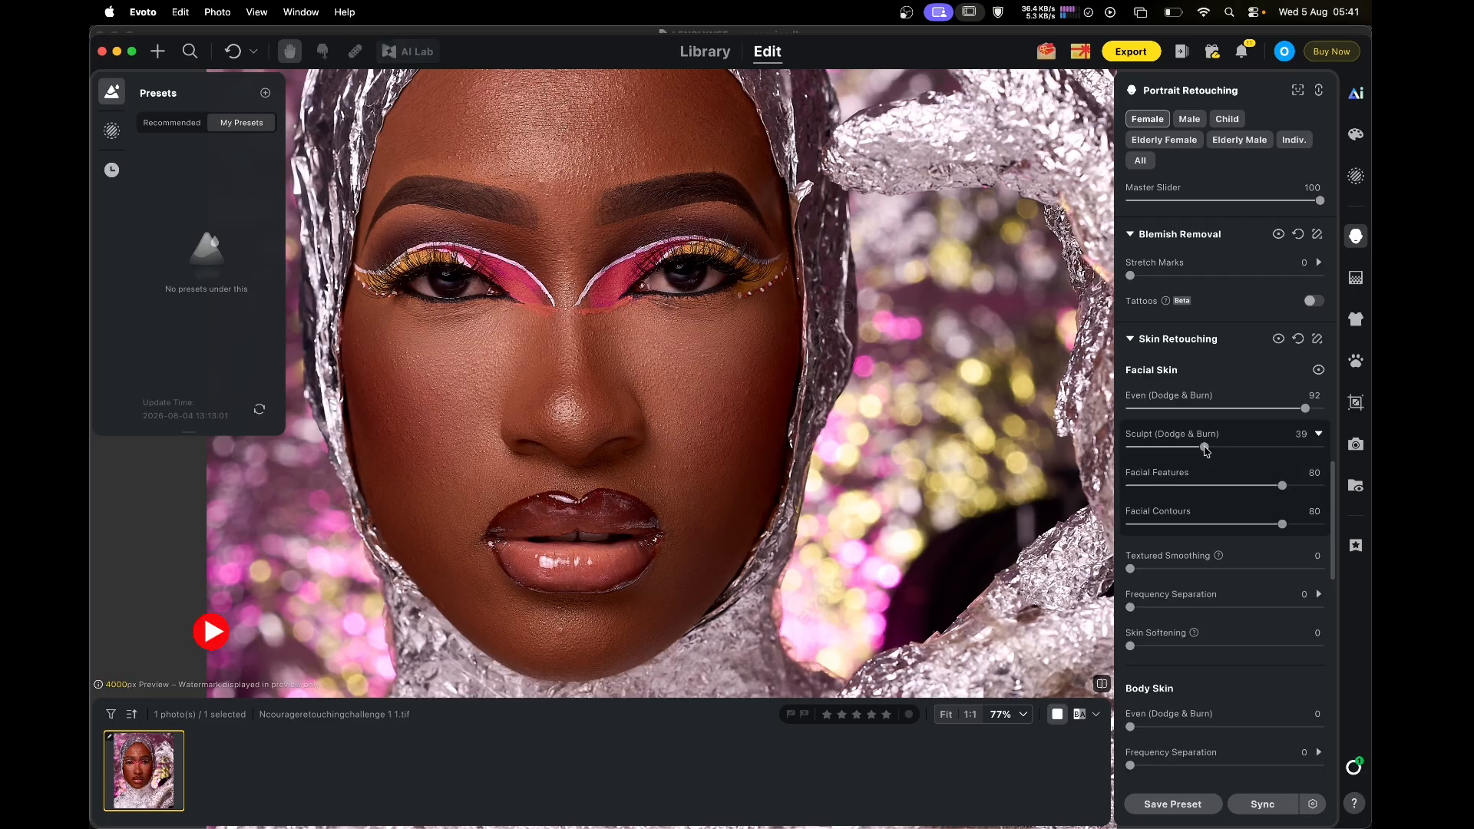
click(1201, 486)
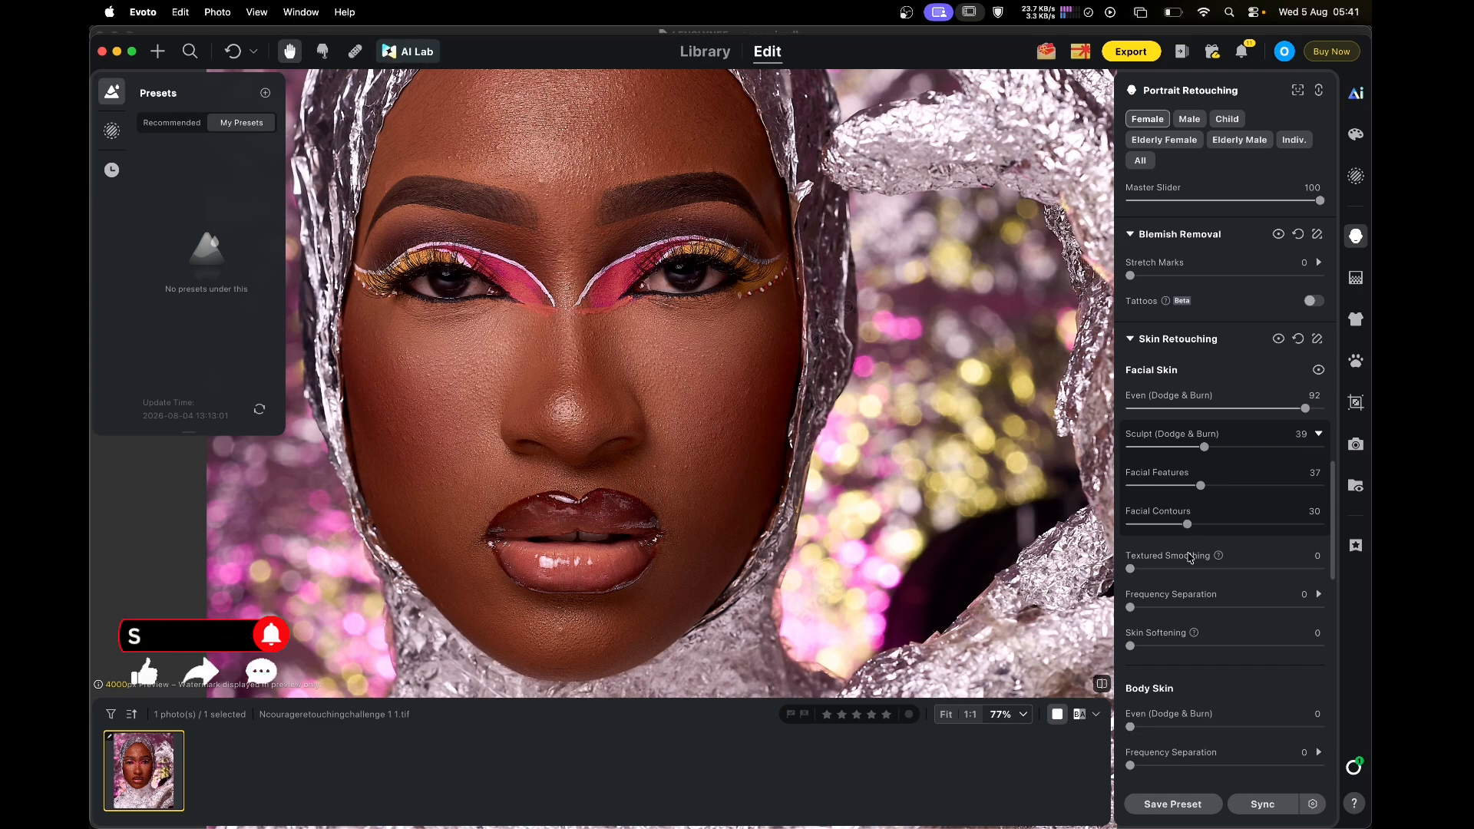
click(1143, 608)
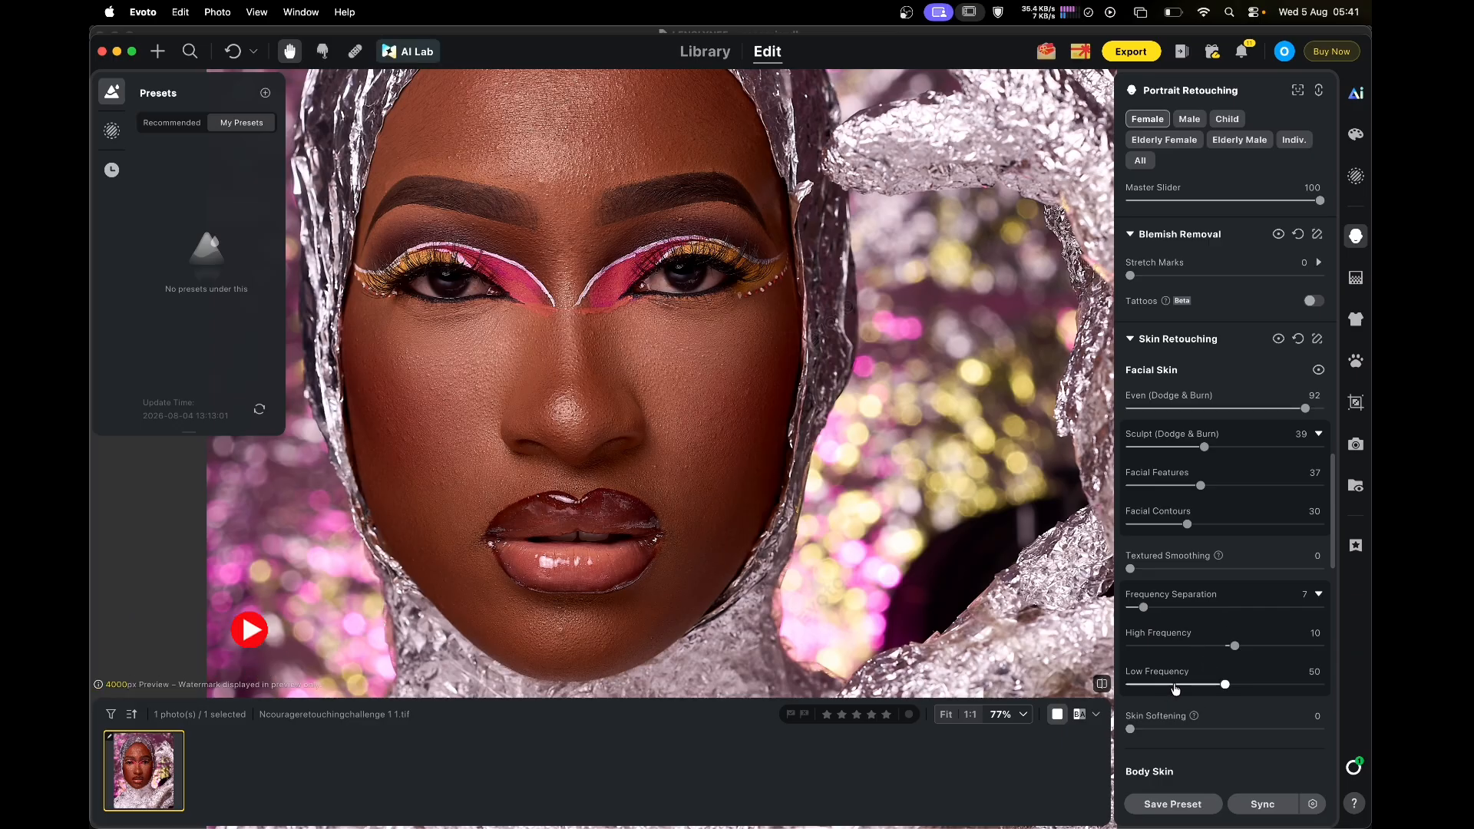
scroll(1174, 689, down, 3)
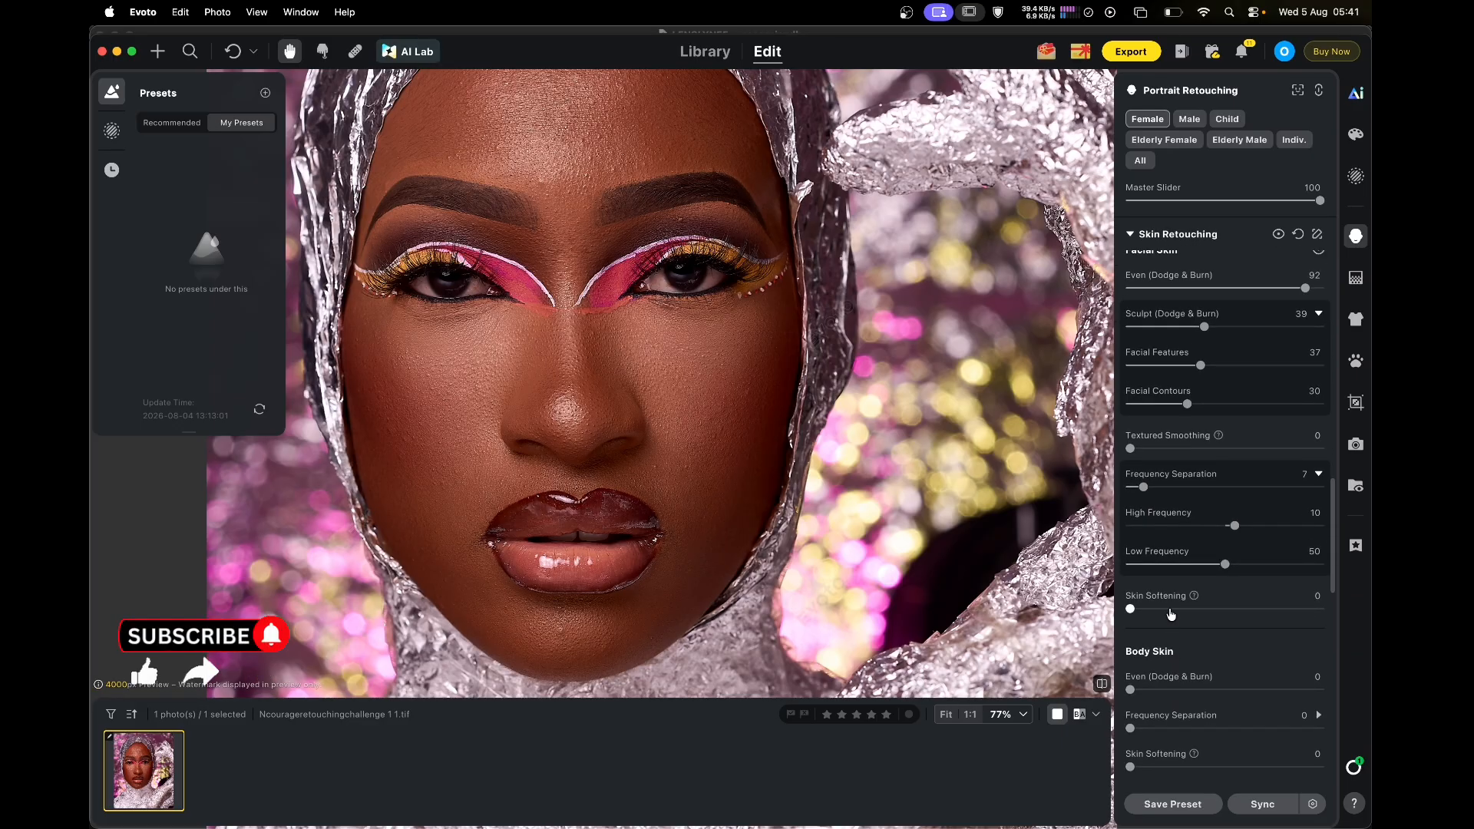
Set AI Unify Face Complexion to 70, AI Unify Body Complexion to 54 and Unify Body Complexion to 20 for the skin tone
scroll(1168, 620, down, 2)
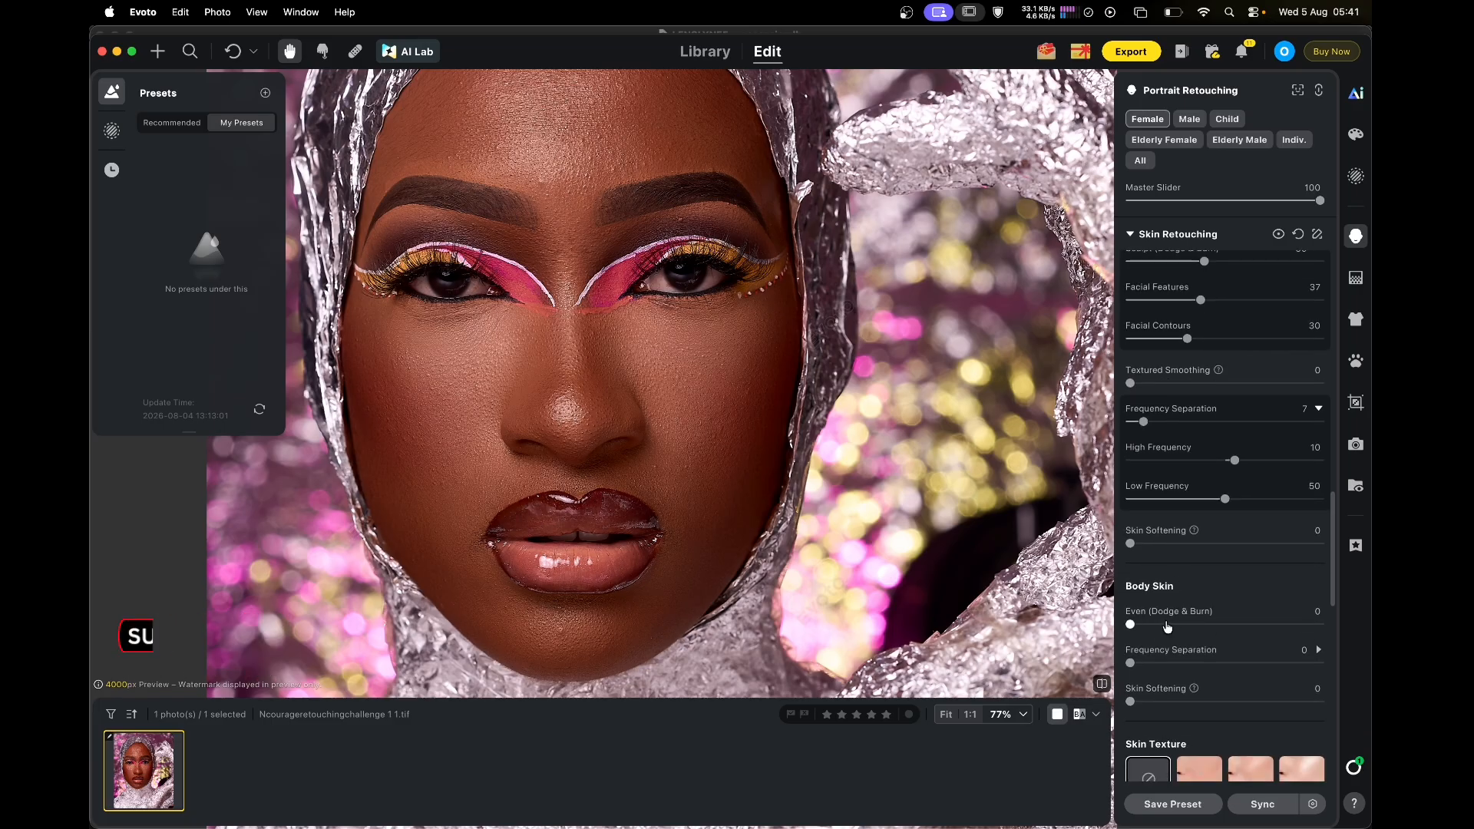
click(1169, 624)
scroll(1170, 626, down, 3)
scroll(1169, 624, down, 9)
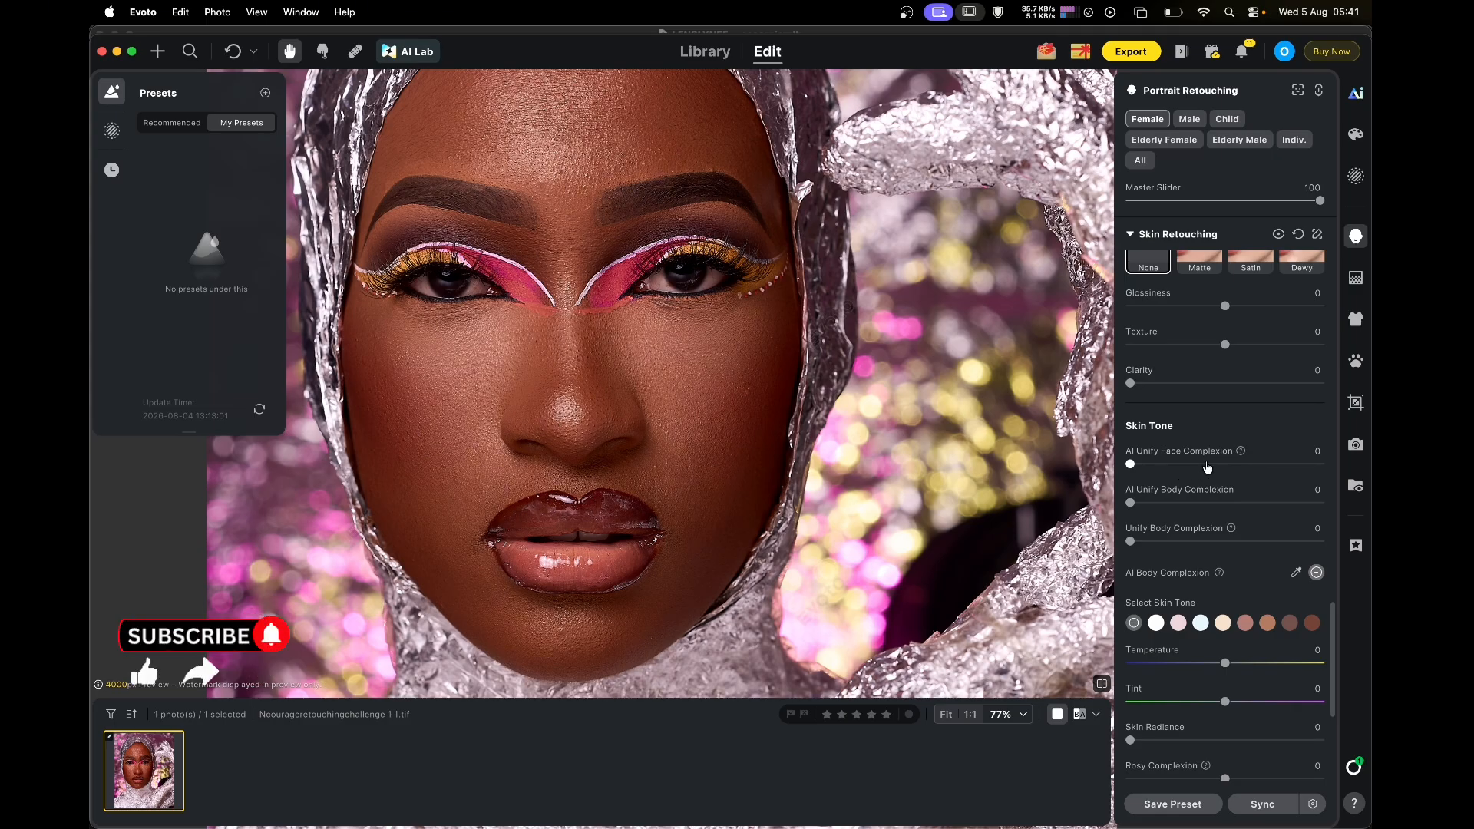
click(1226, 465)
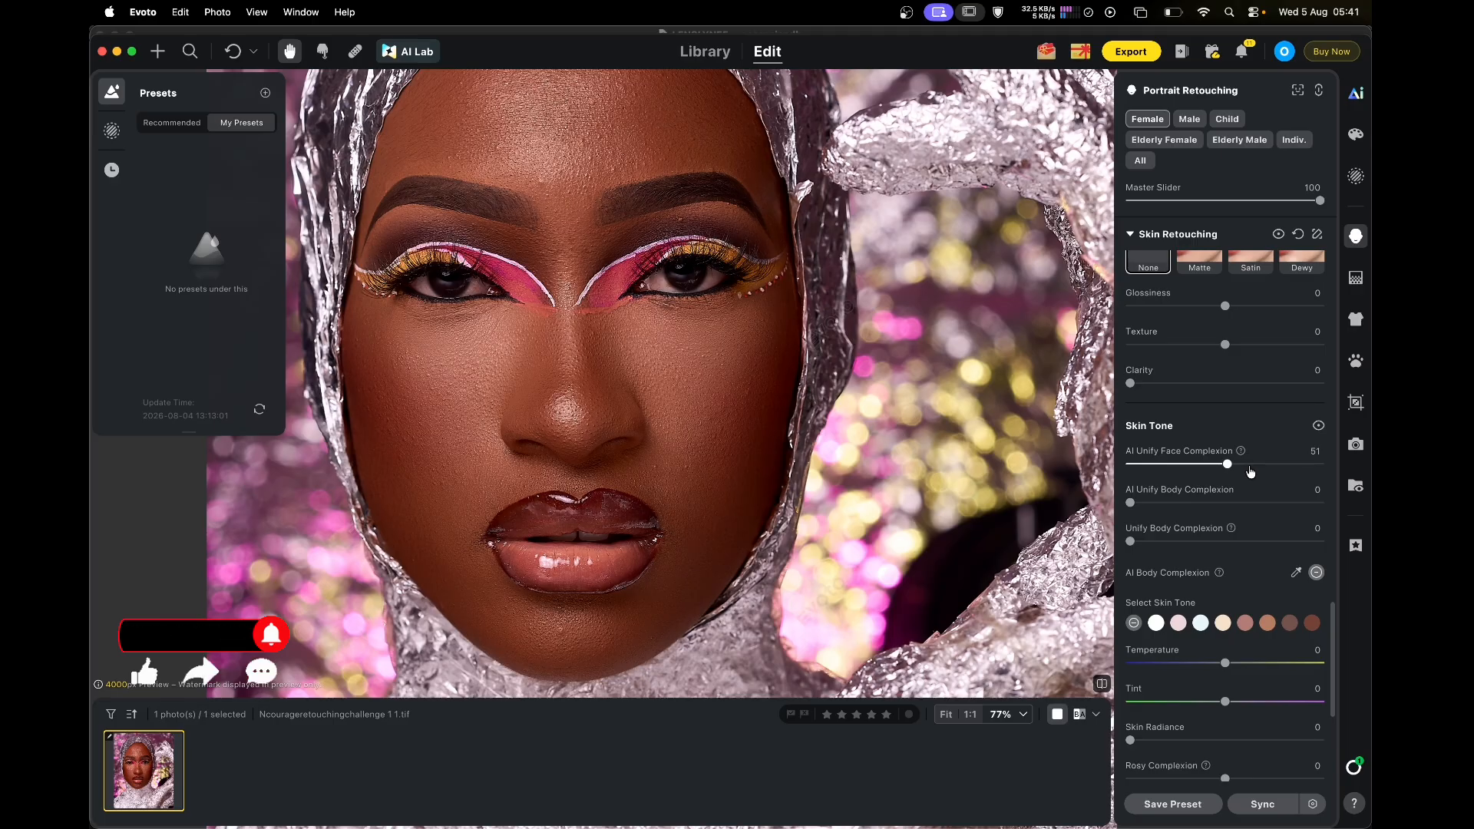
click(1263, 465)
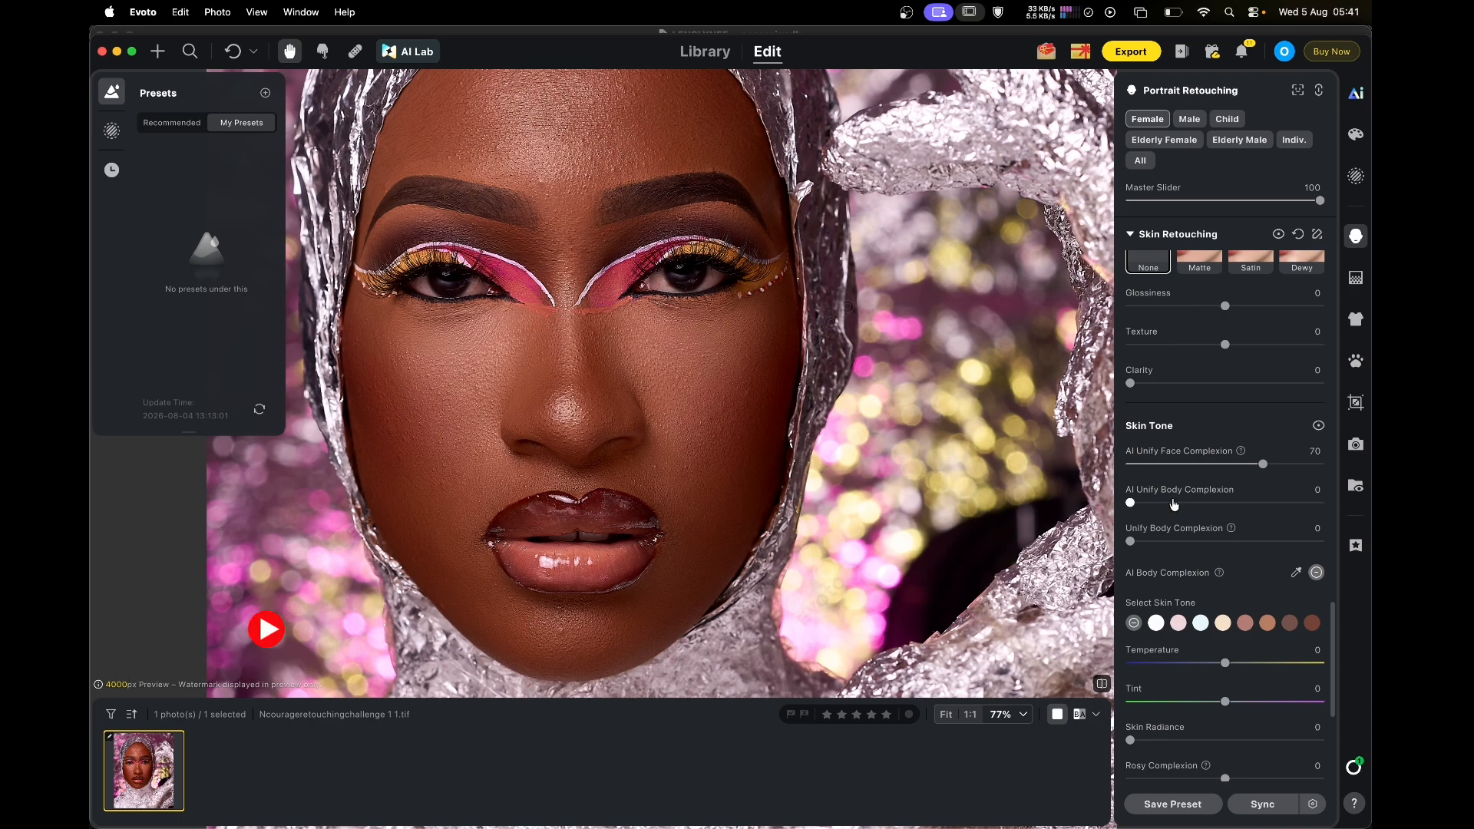
click(1174, 504)
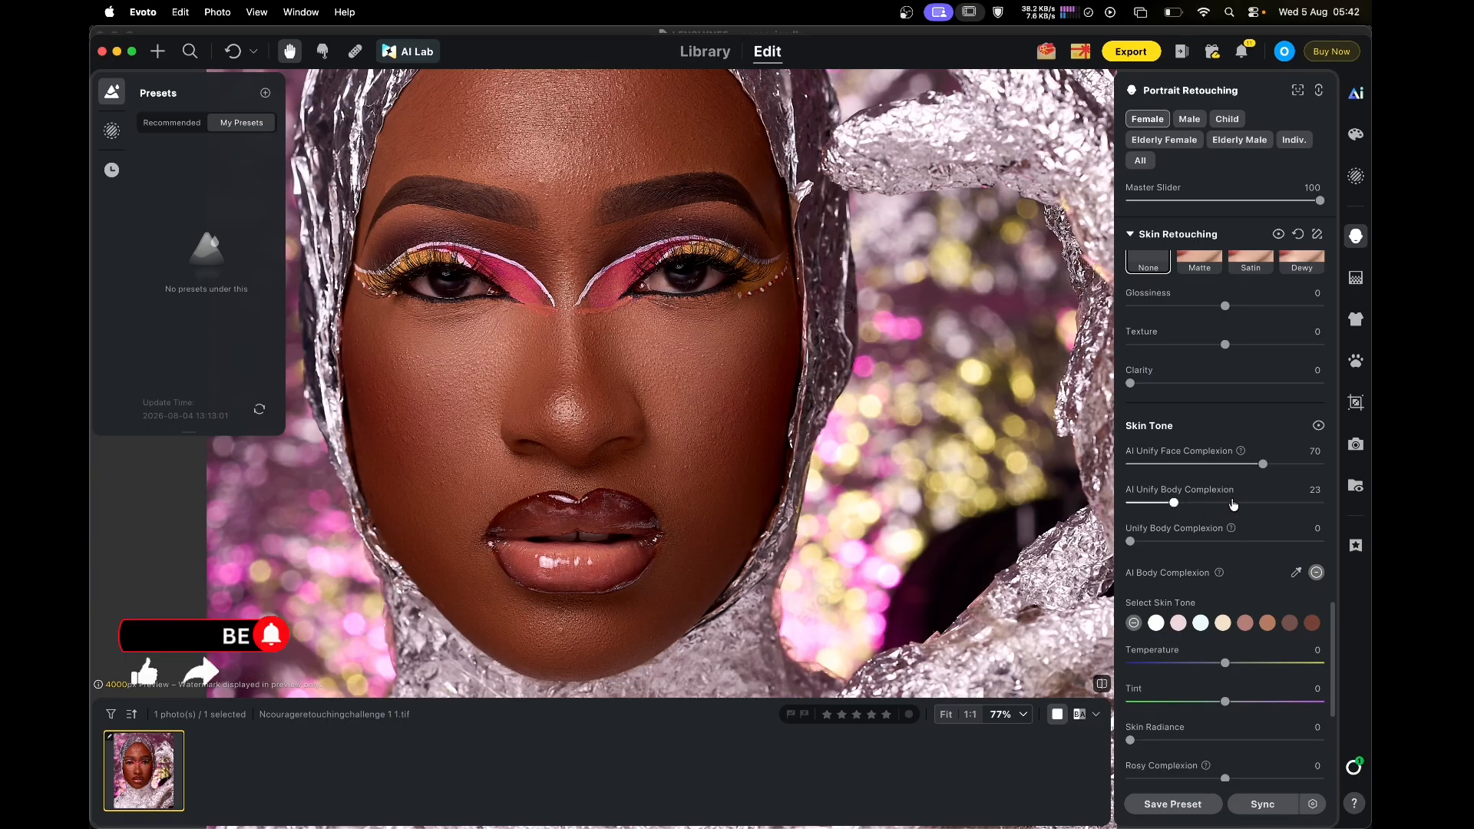
click(1234, 503)
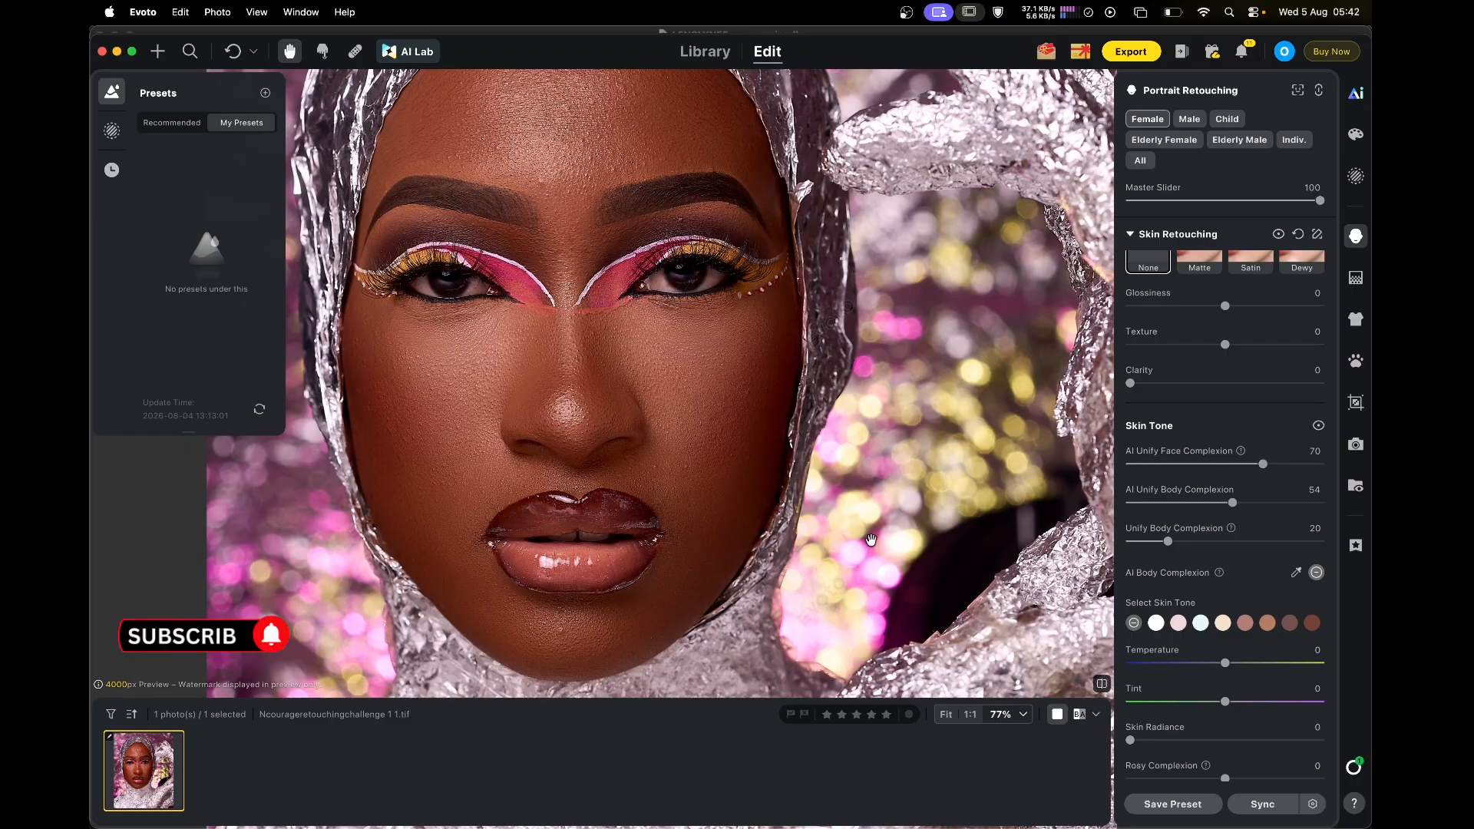
Compare the darker skin tone swatches, choose the orange-brown one before the two darkest, and set its Amount to 5
scroll(702, 503, down, 5)
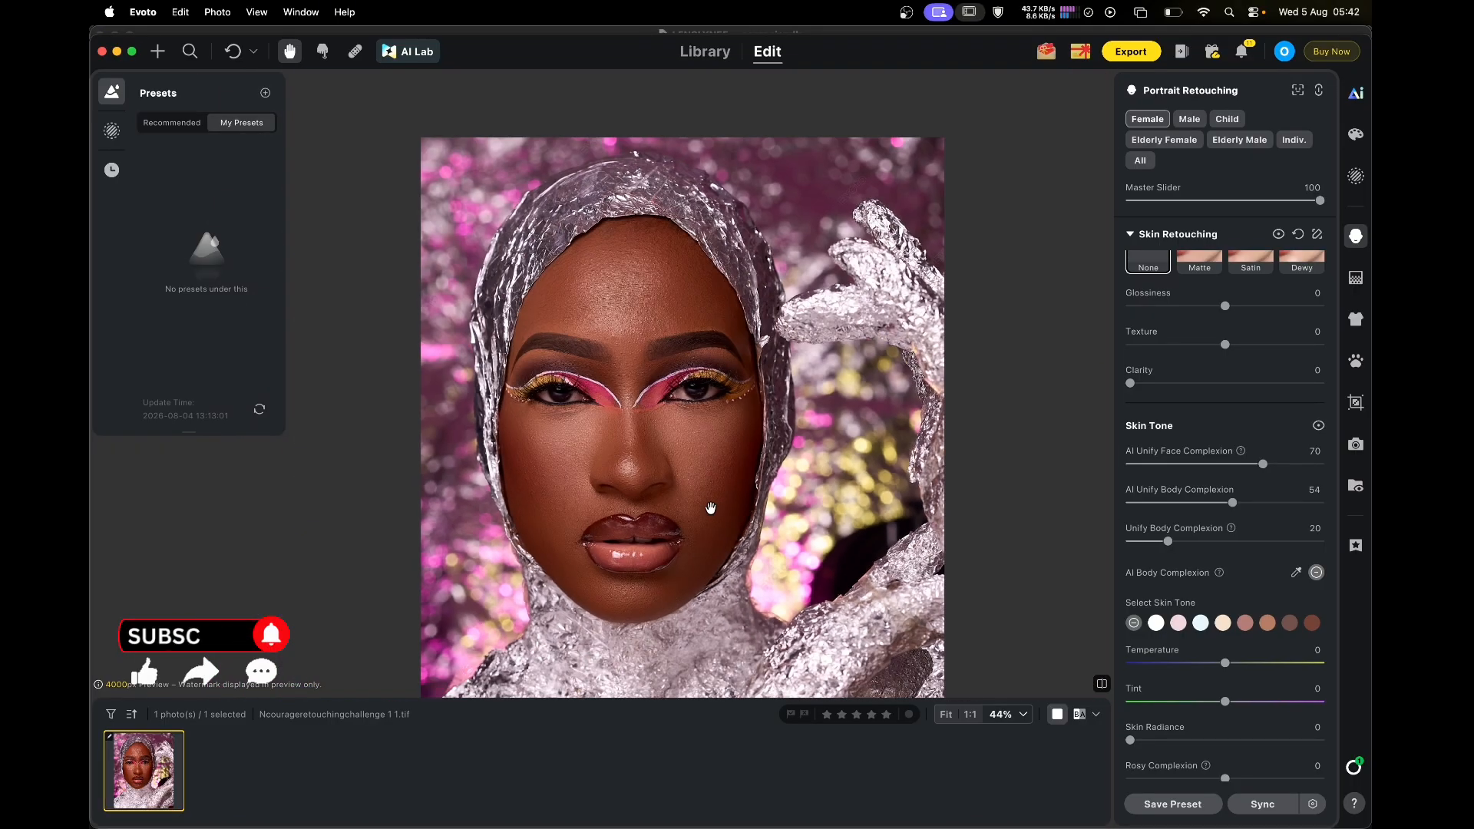
drag(702, 503, 660, 342)
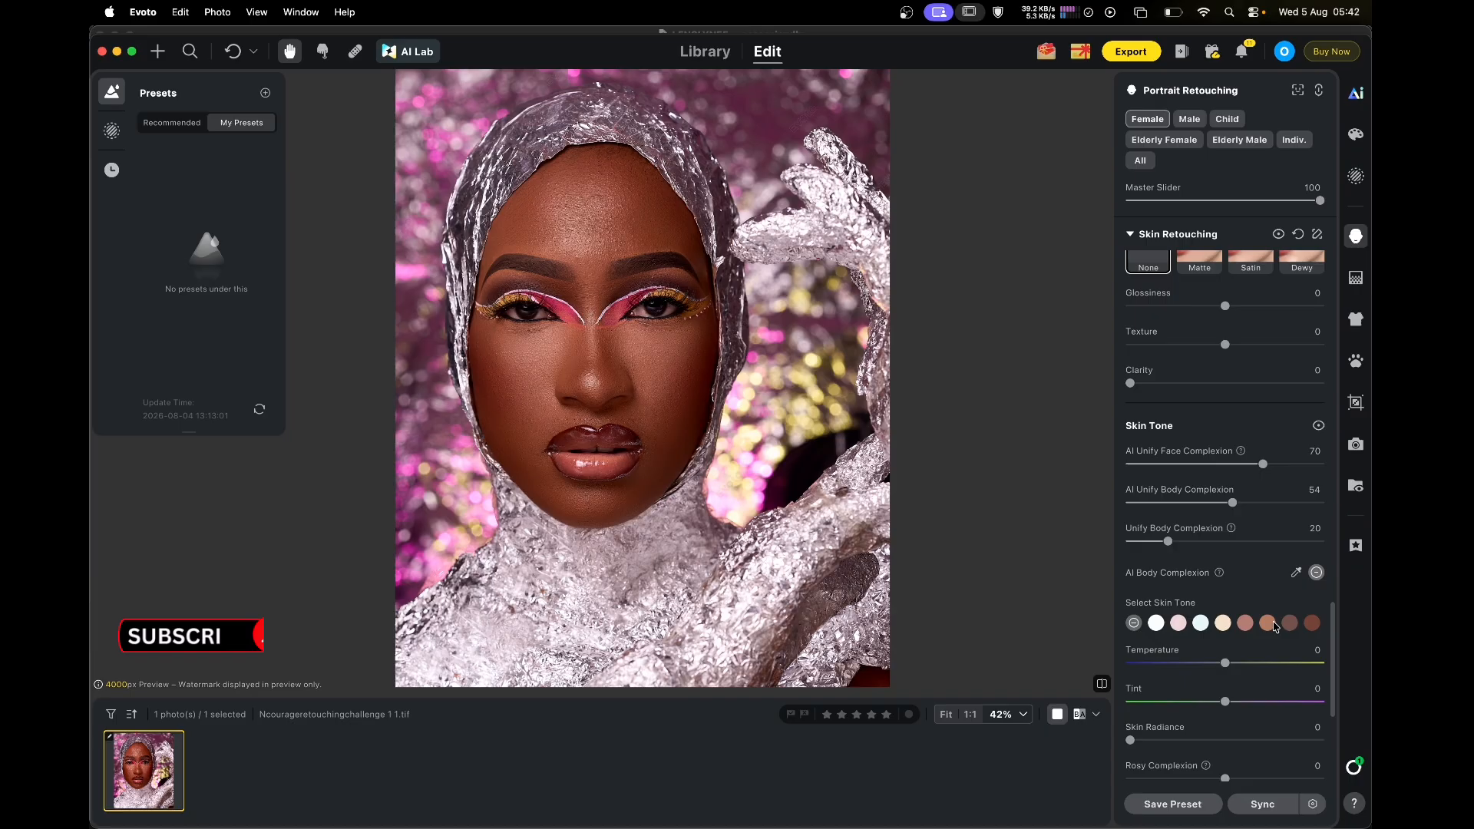
click(1273, 626)
click(1293, 629)
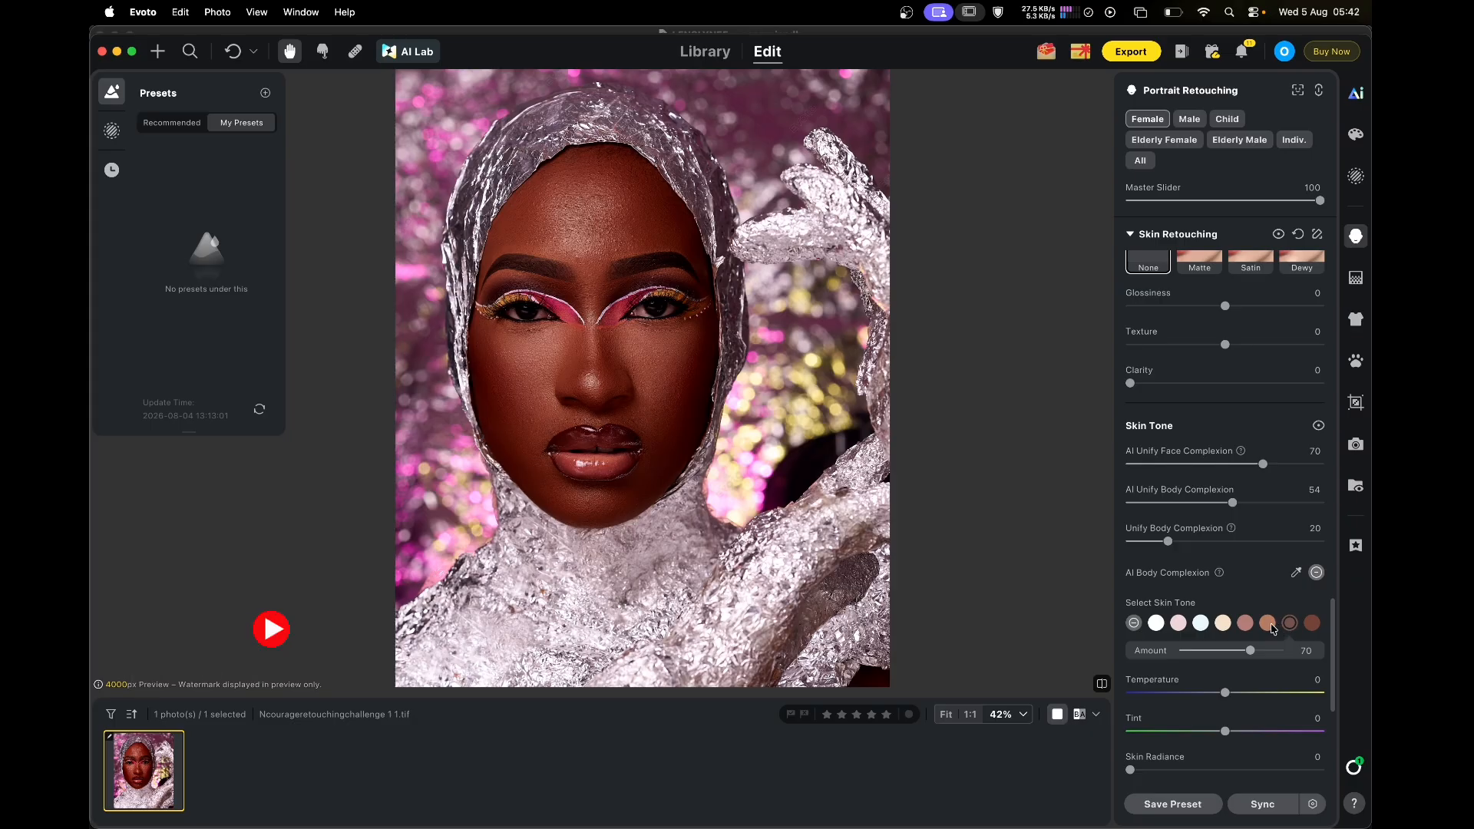
click(1267, 624)
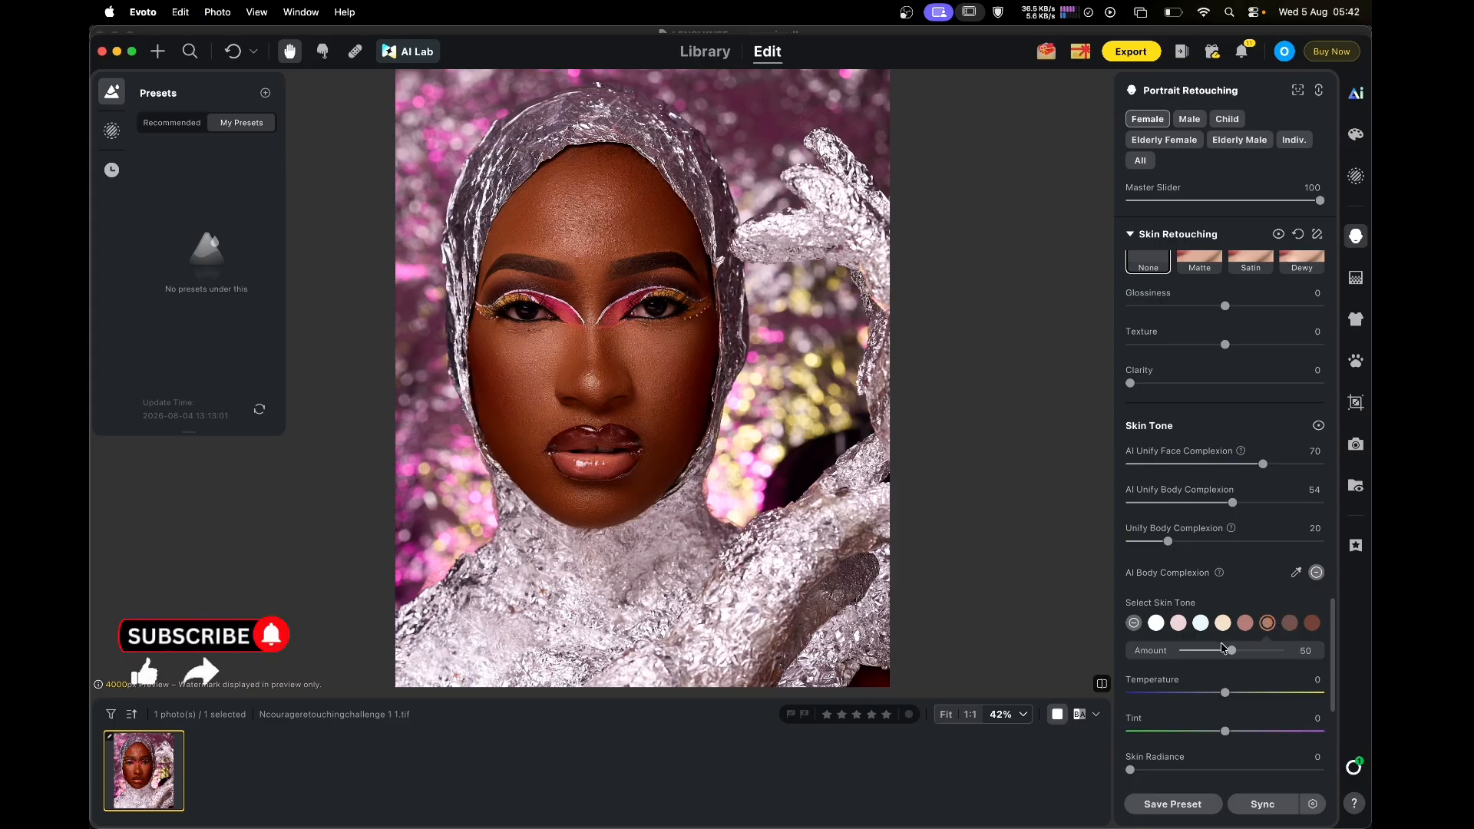
drag(1218, 654, 1191, 659)
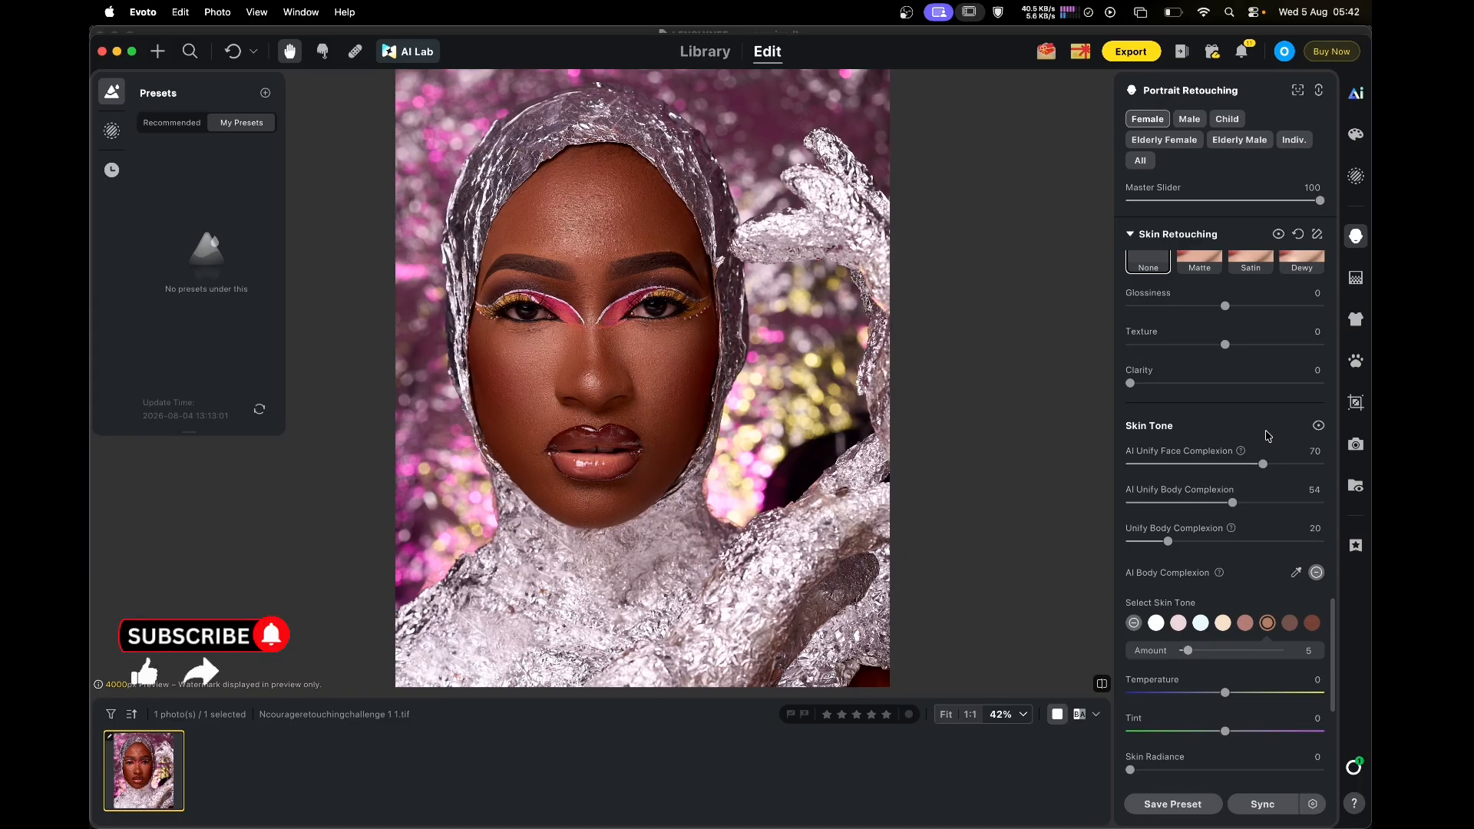
Set the overall Freckles & Acne removal for the face to 88
scroll(1238, 551, up, 10)
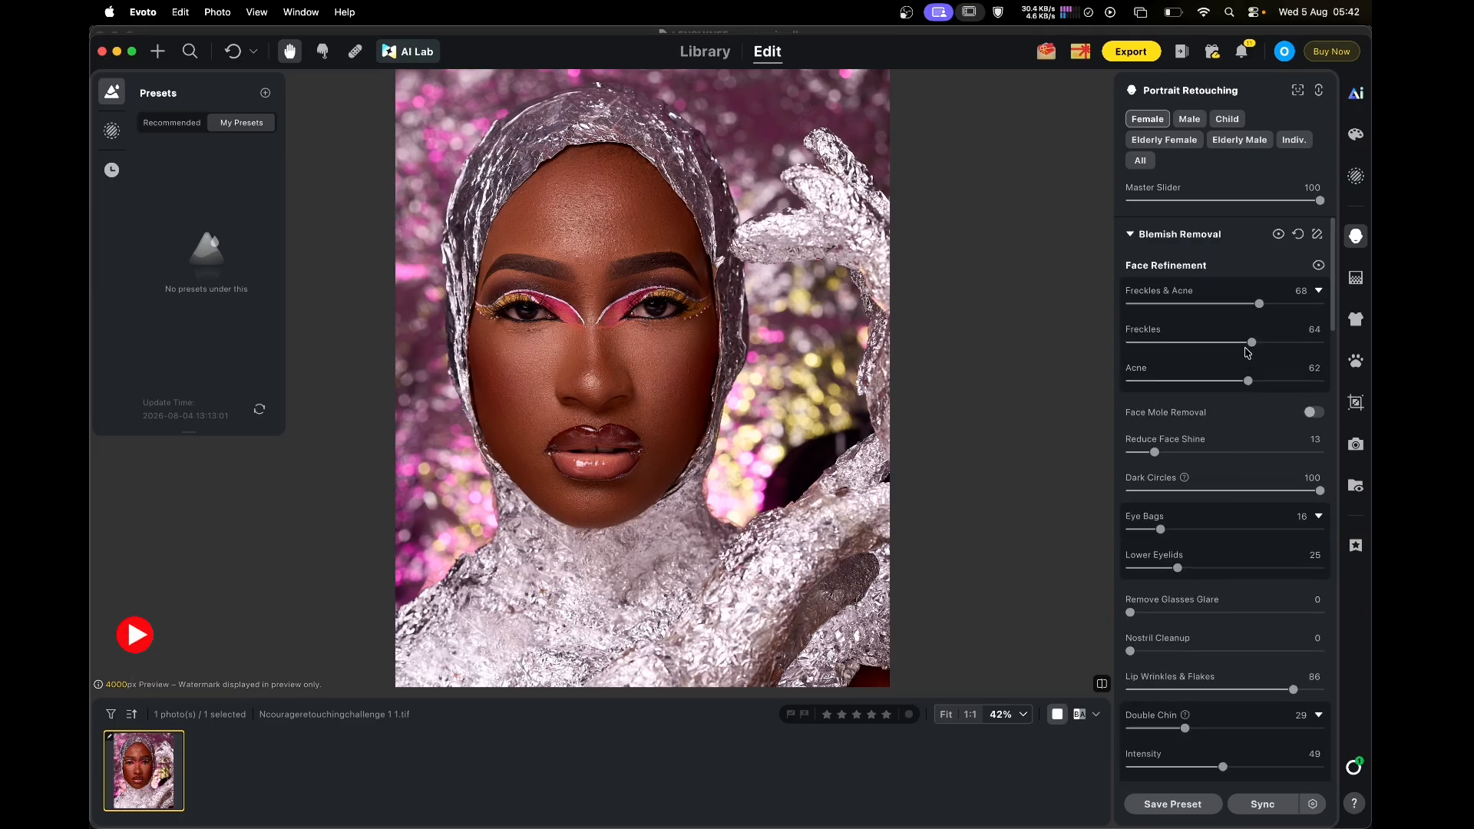
click(1275, 307)
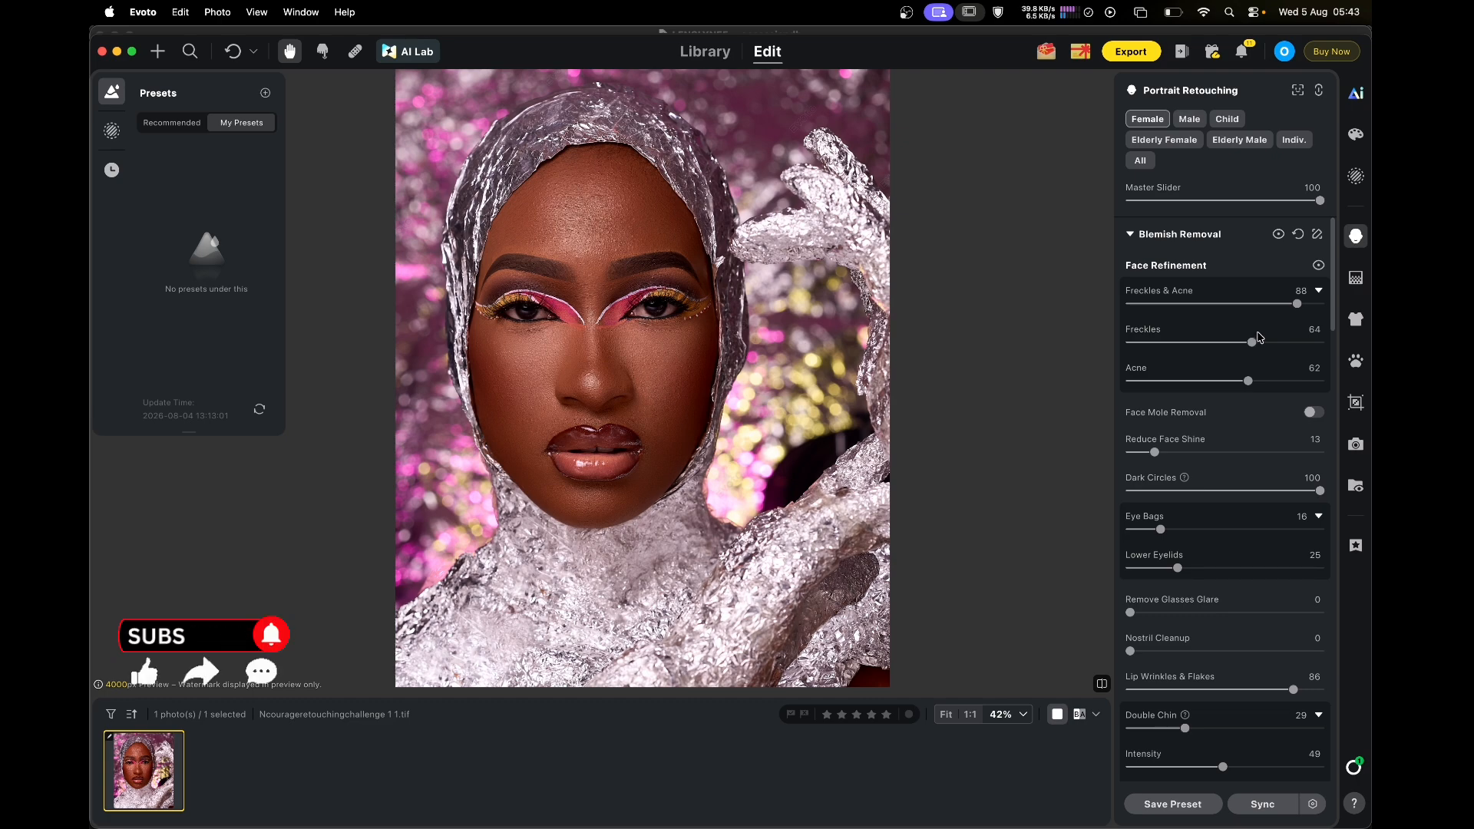
Expand the Eyes settings and set Brightness to 39 for both eyes and Eye White Enhance to 87
scroll(1219, 458, down, 15)
scroll(1219, 458, down, 12)
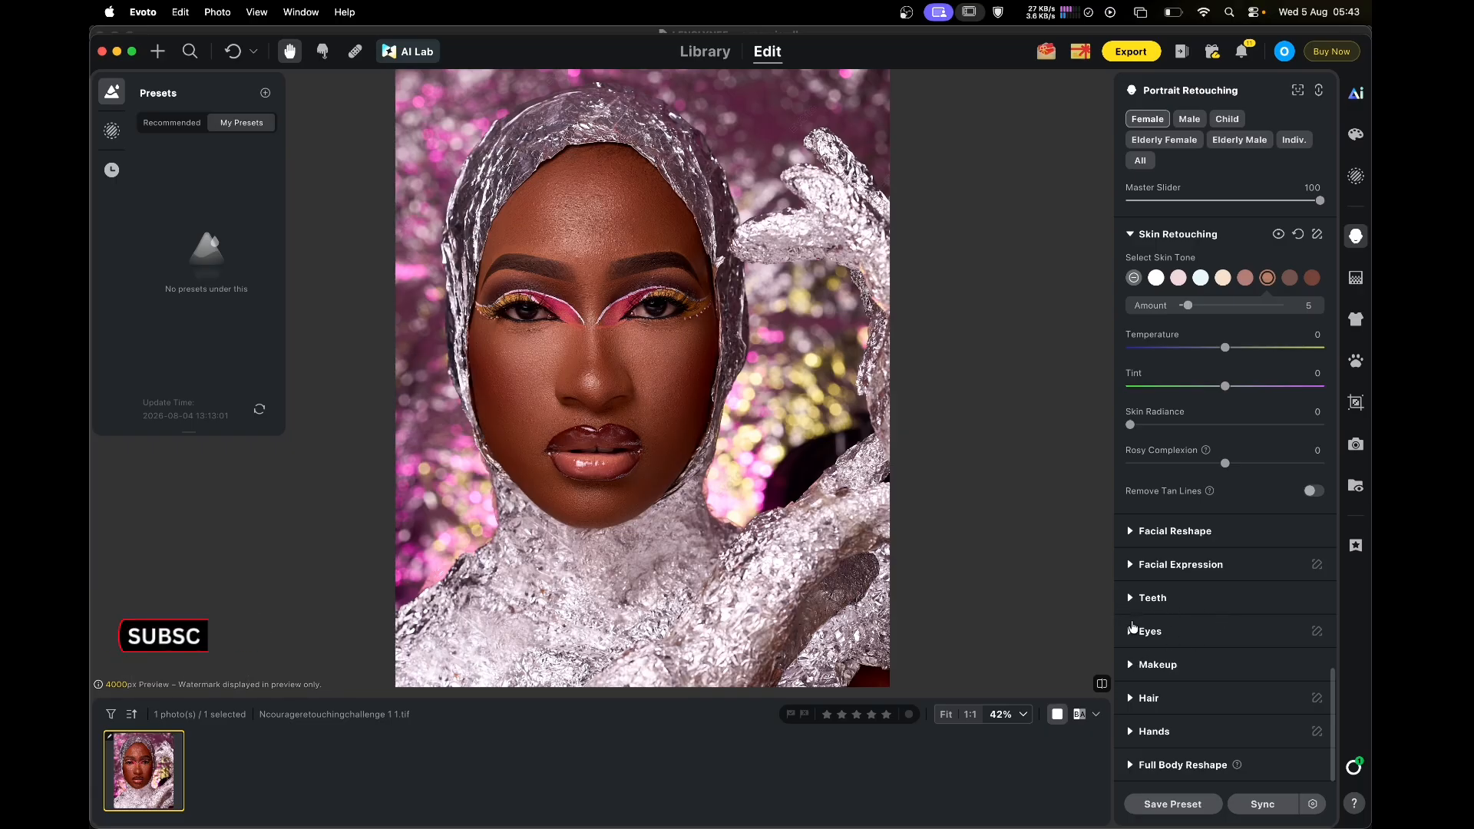
click(1130, 633)
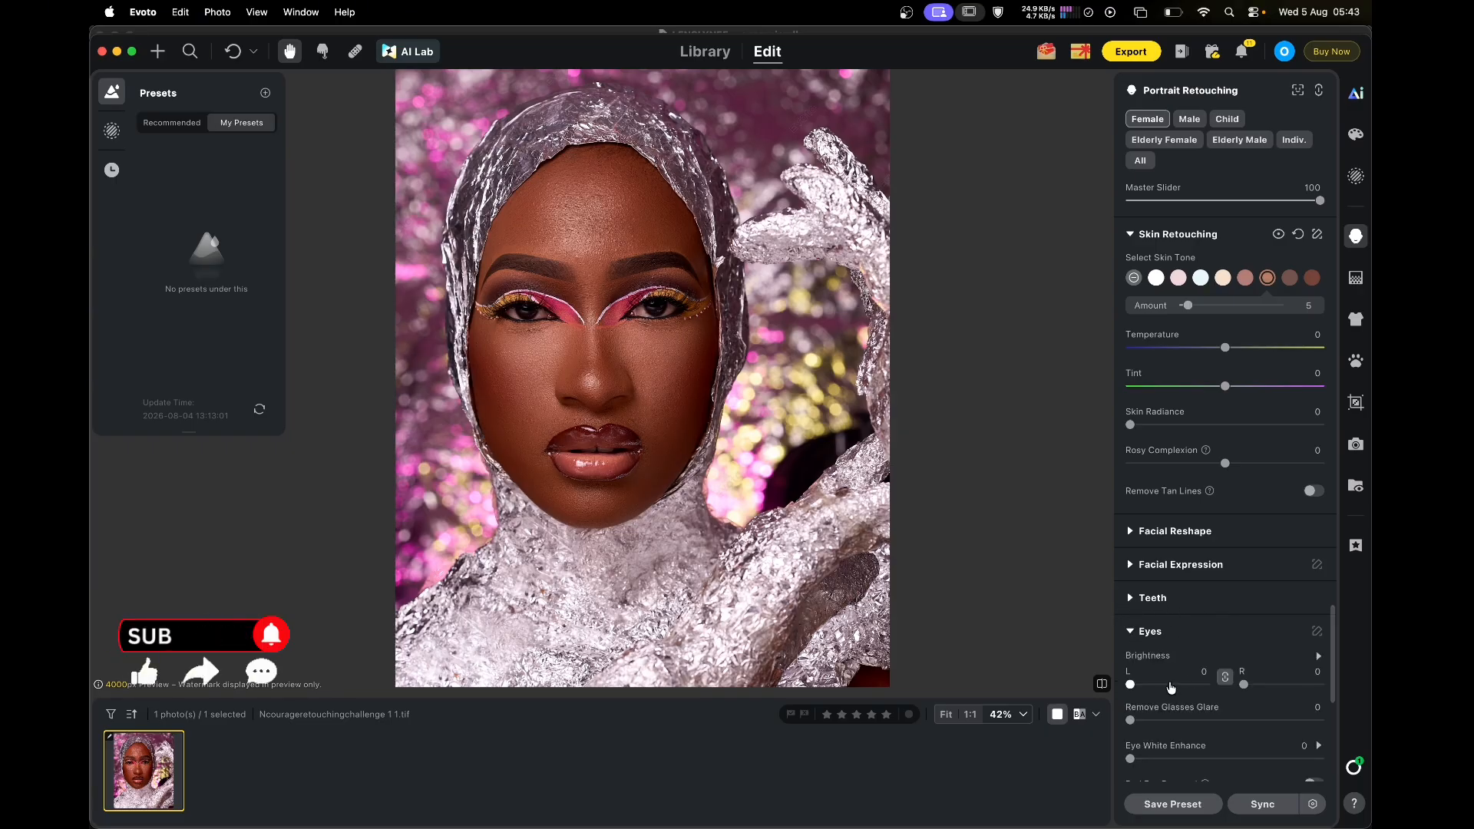
click(1160, 684)
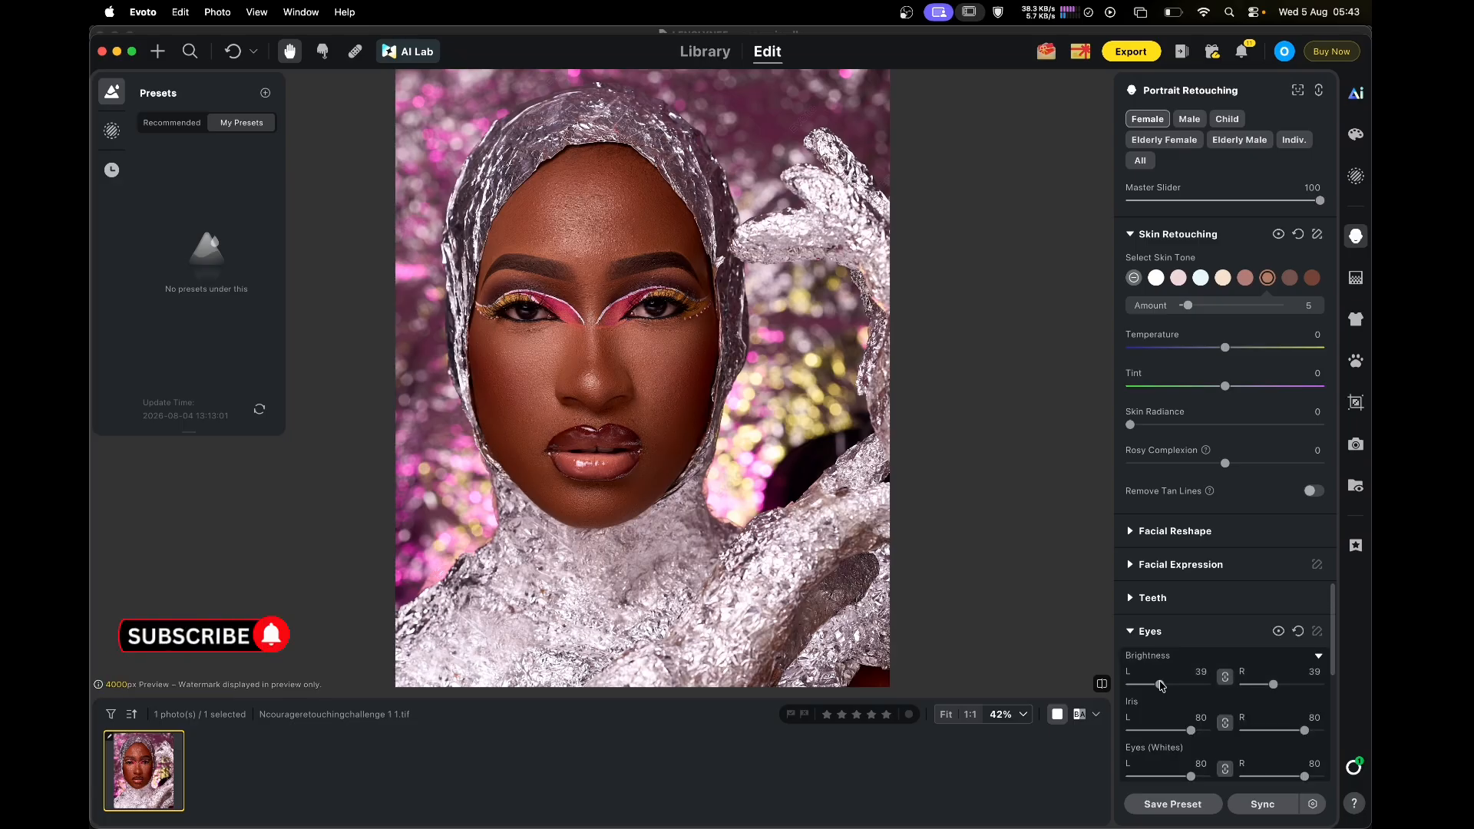
scroll(1162, 656, down, 5)
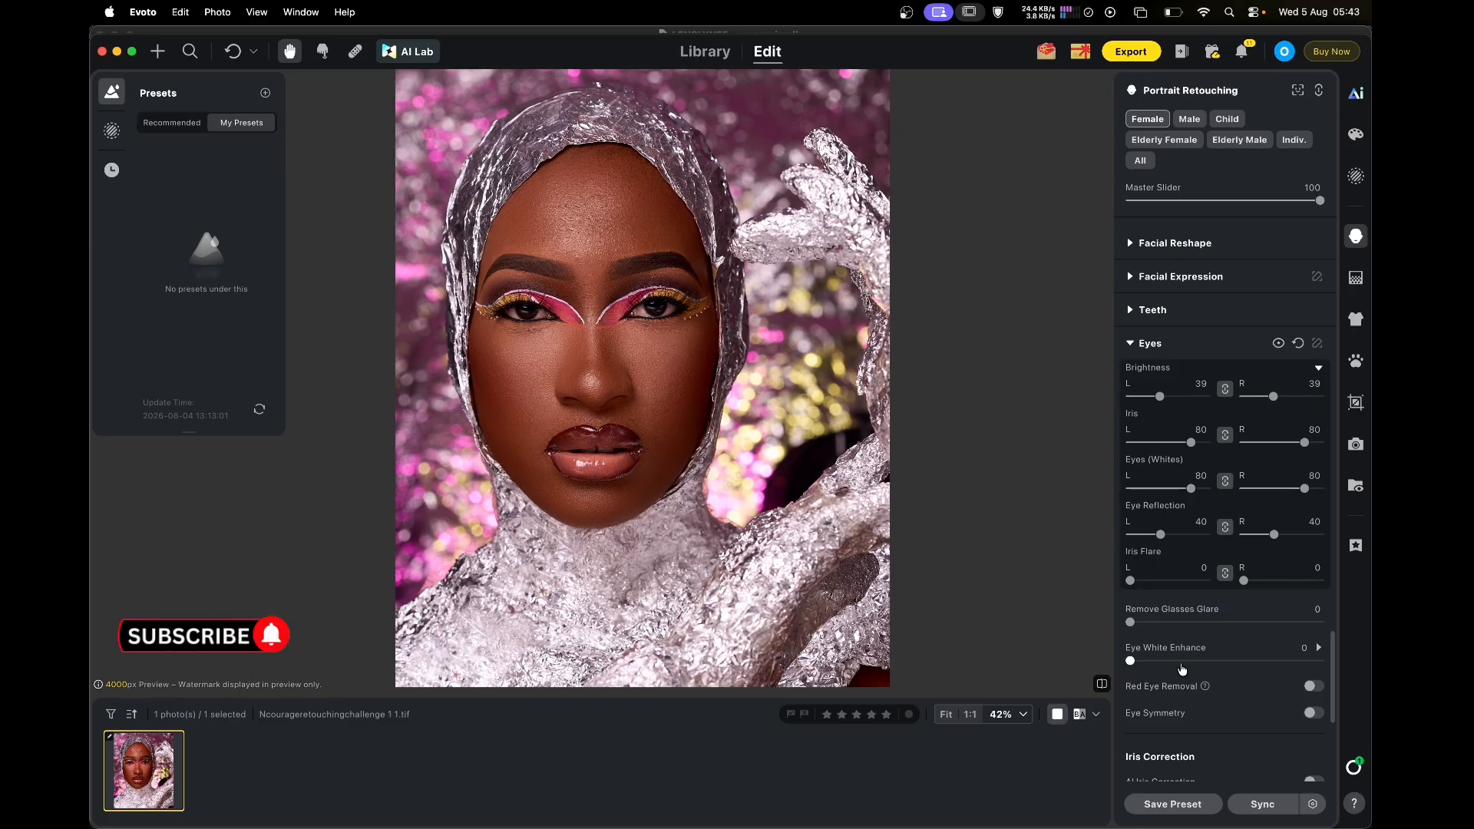
drag(1186, 665, 1280, 667)
Review the remaining Eyes settings, including Red Eye Removal, Iris Correction and Catchlights
scroll(1226, 626, down, 2)
scroll(1288, 632, down, 4)
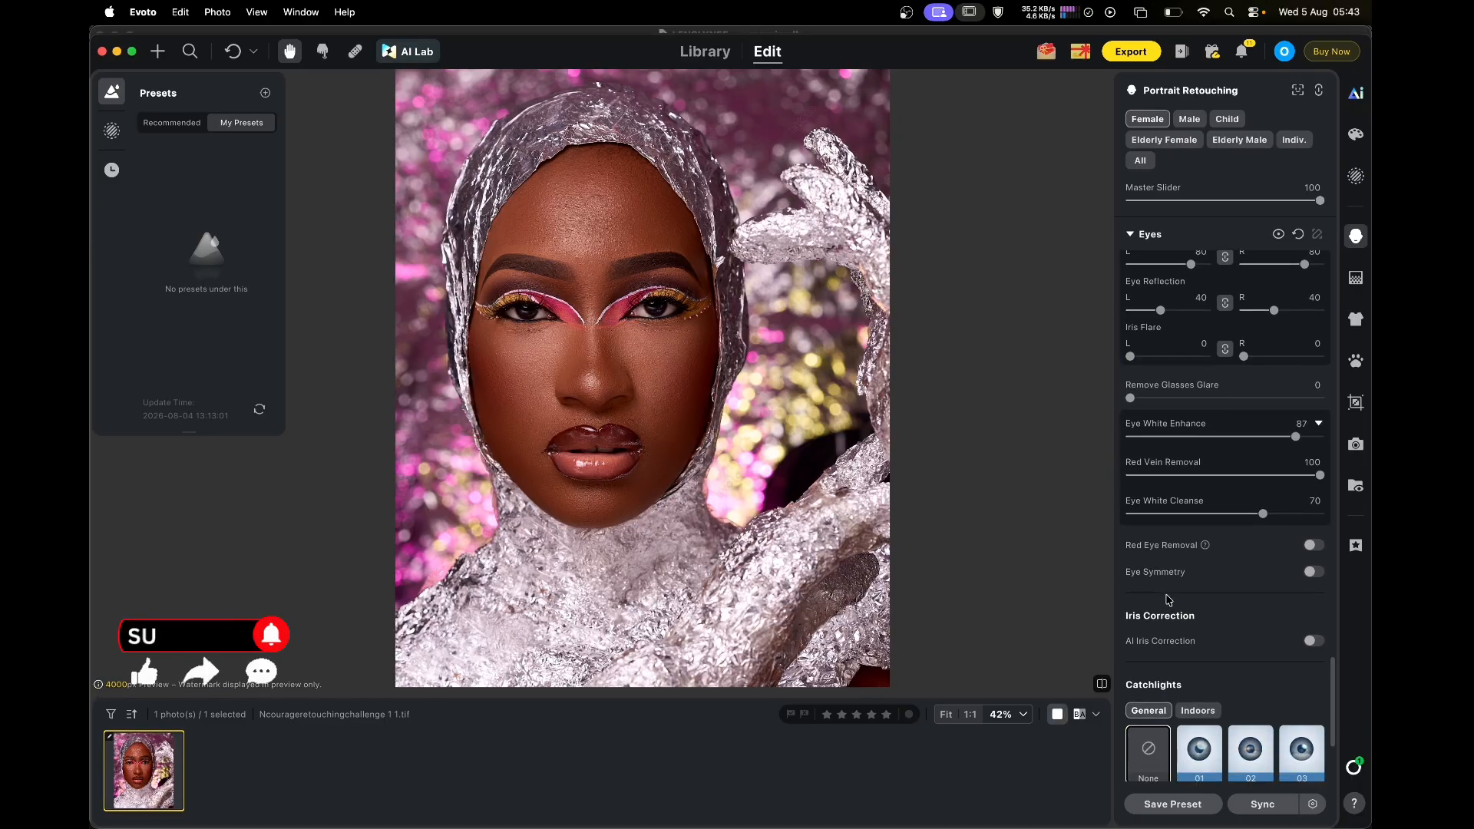
scroll(1167, 584, down, 2)
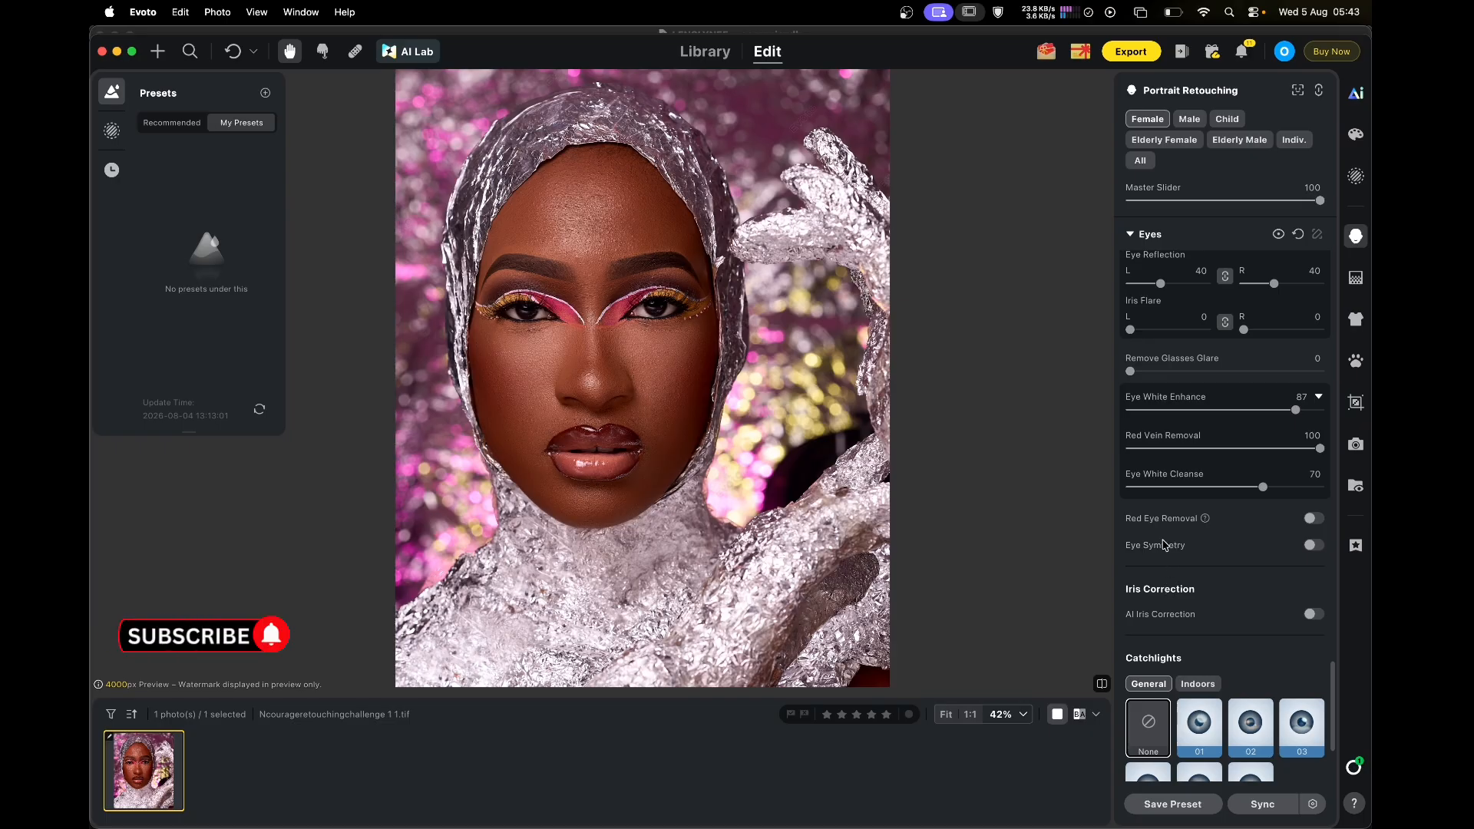
scroll(1183, 525, down, 1)
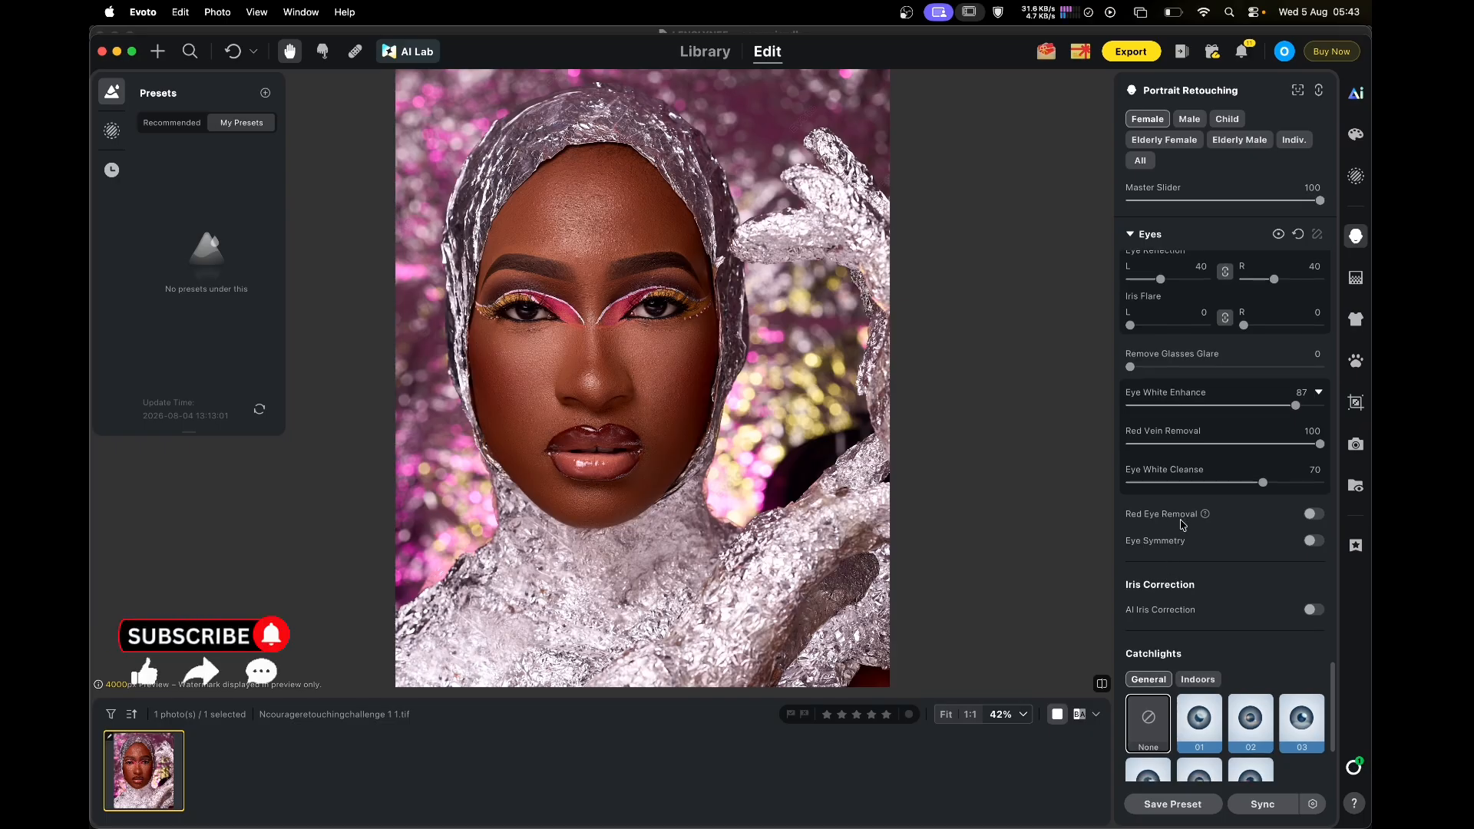
scroll(1183, 526, down, 5)
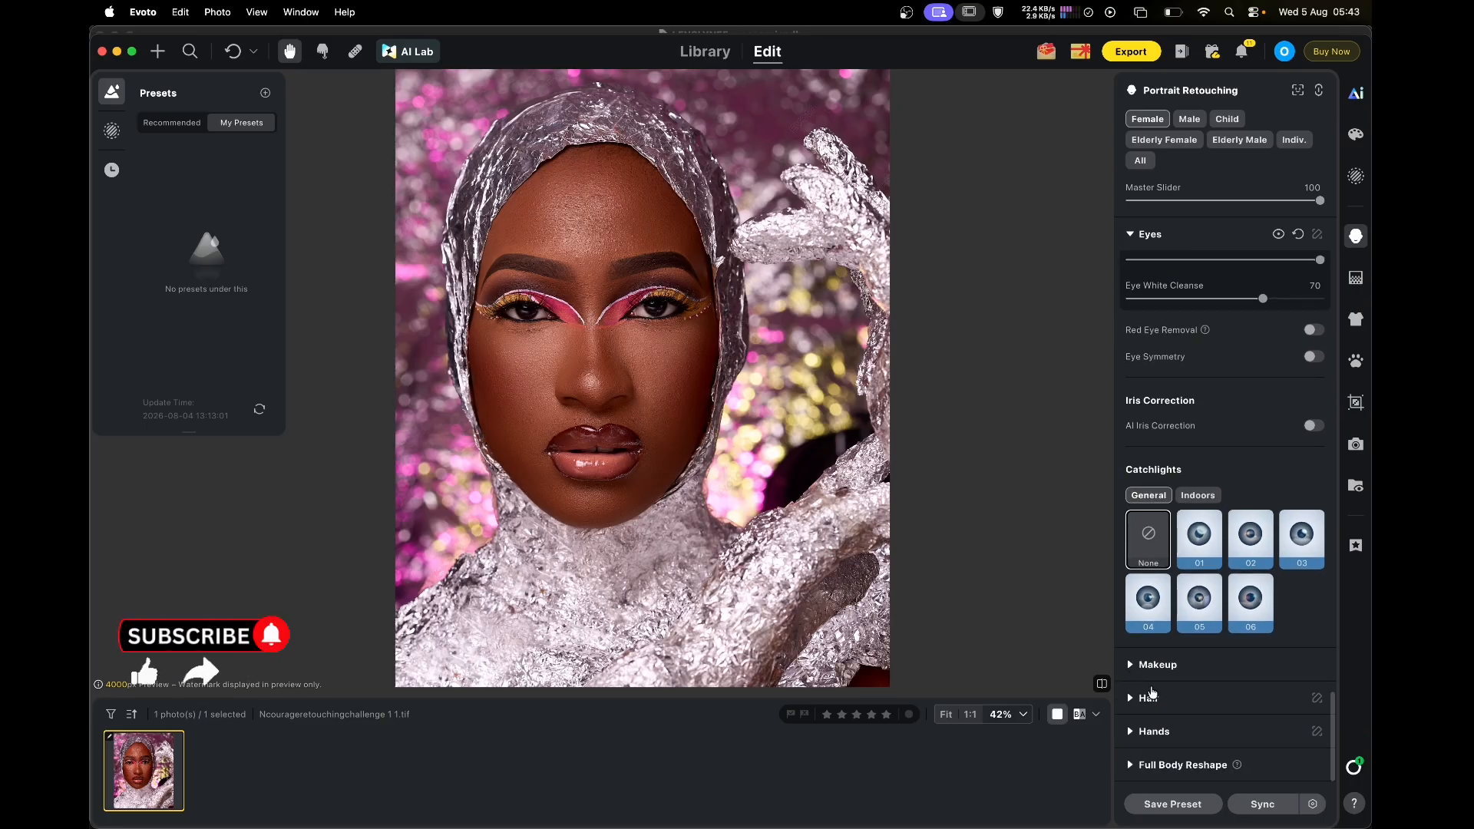
scroll(1149, 683, up, 9)
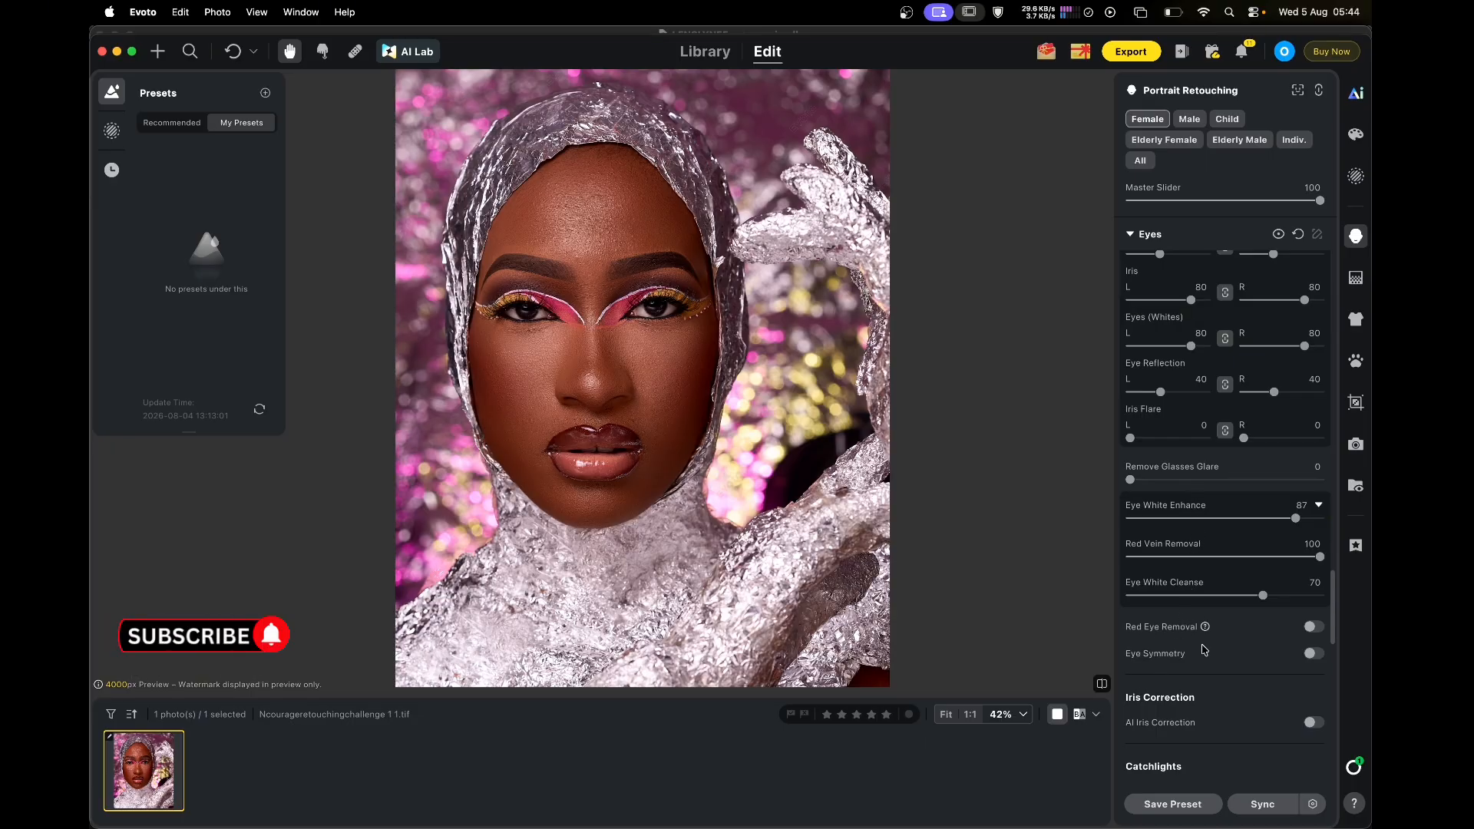
scroll(1193, 703, down, 2)
scroll(1193, 703, up, 4)
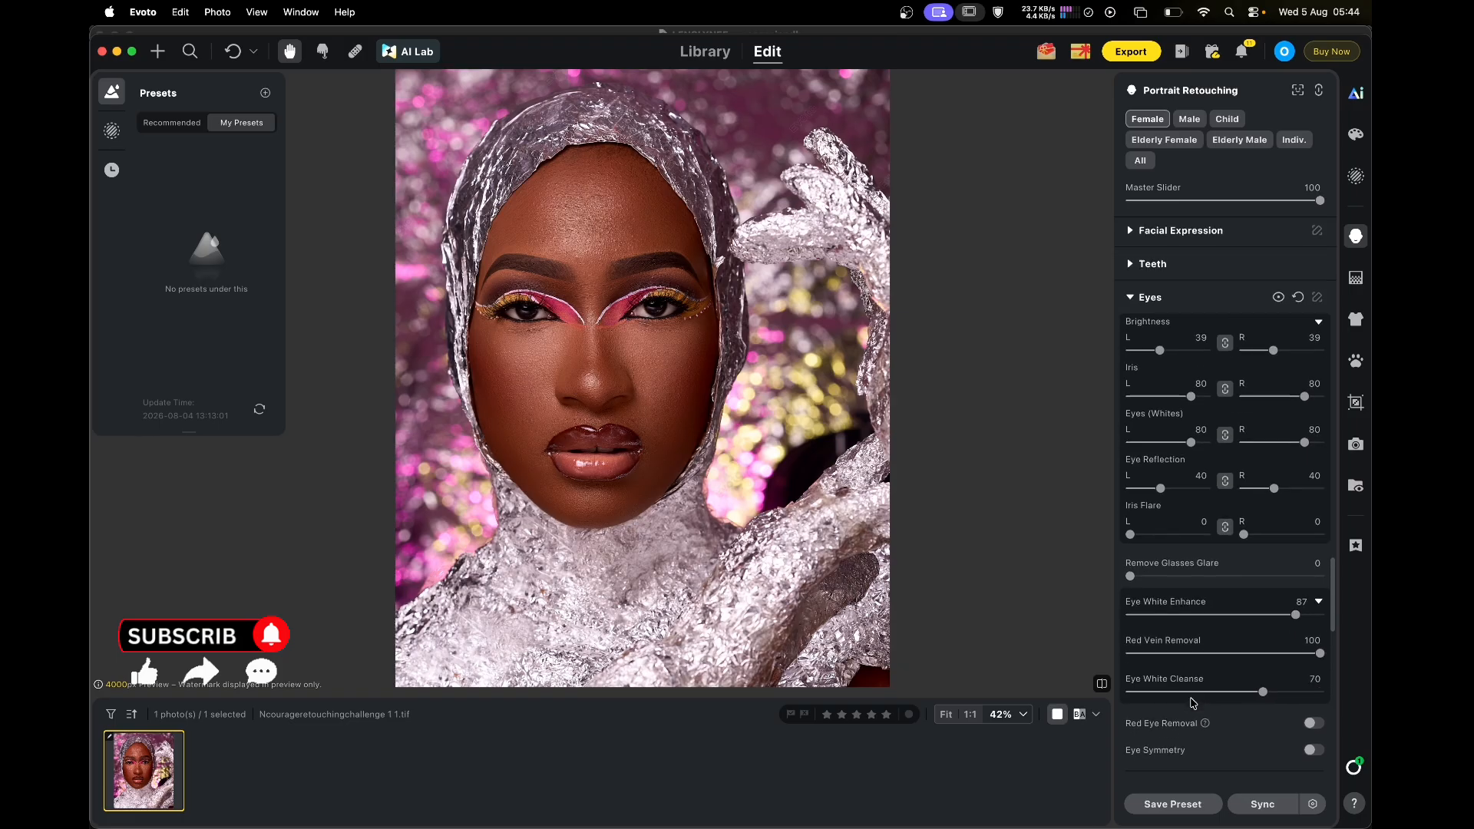
Expand the Hair settings and set Stray Hairs Removal to 100, within and beyond the figure outlines
scroll(1193, 703, down, 8)
scroll(1193, 704, down, 10)
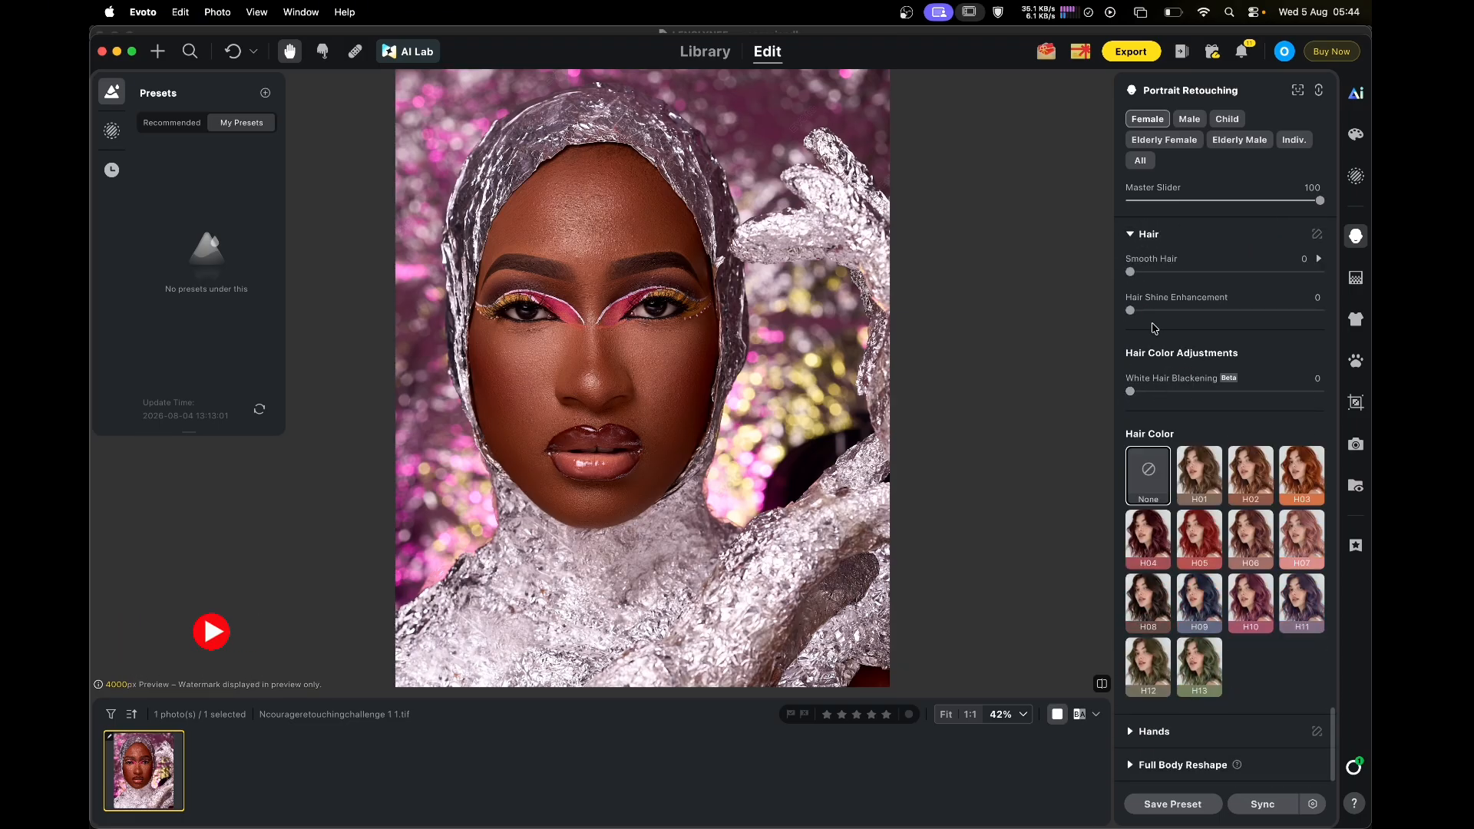
scroll(1219, 304, up, 5)
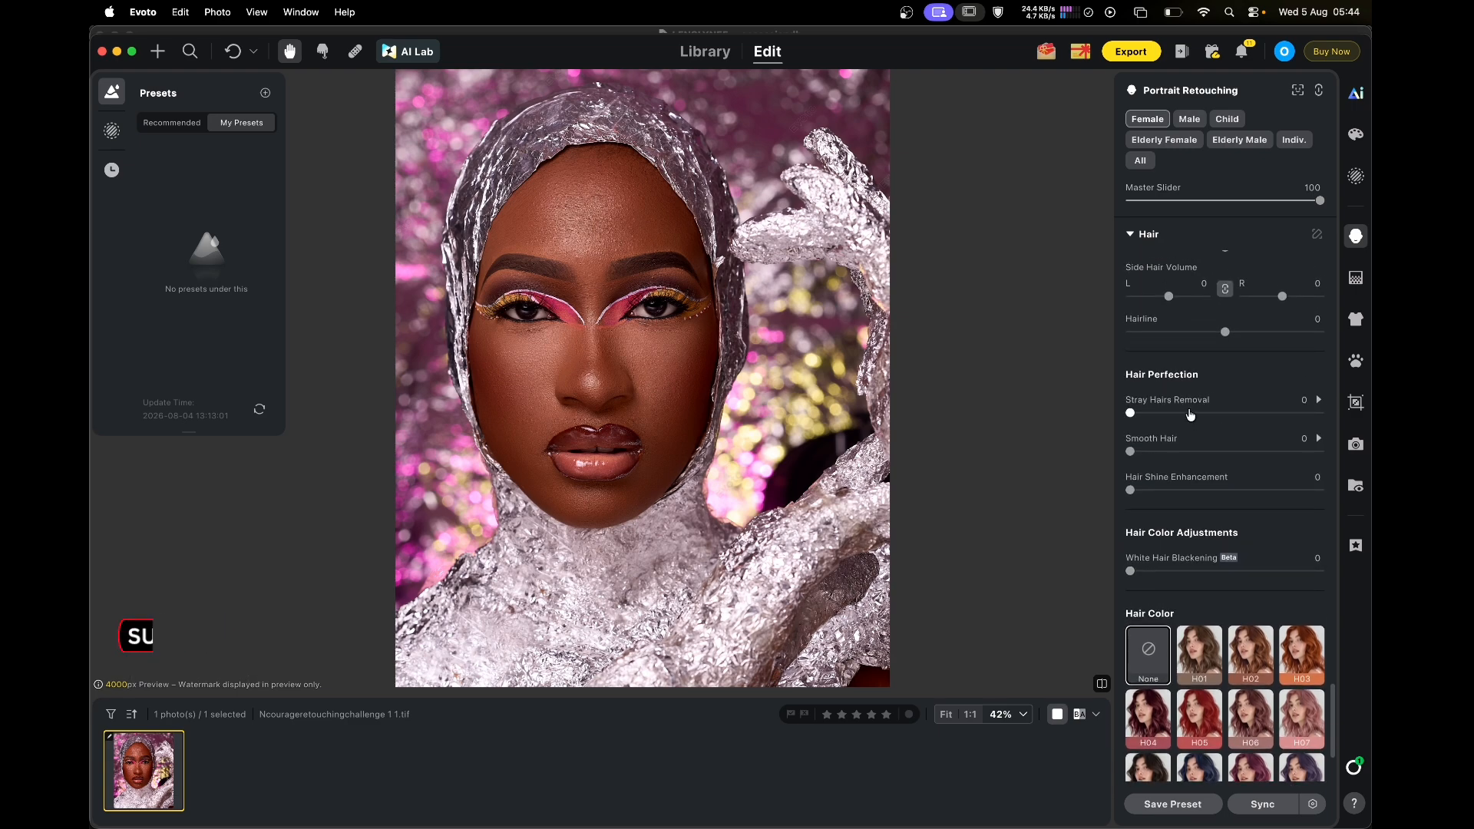
click(1318, 399)
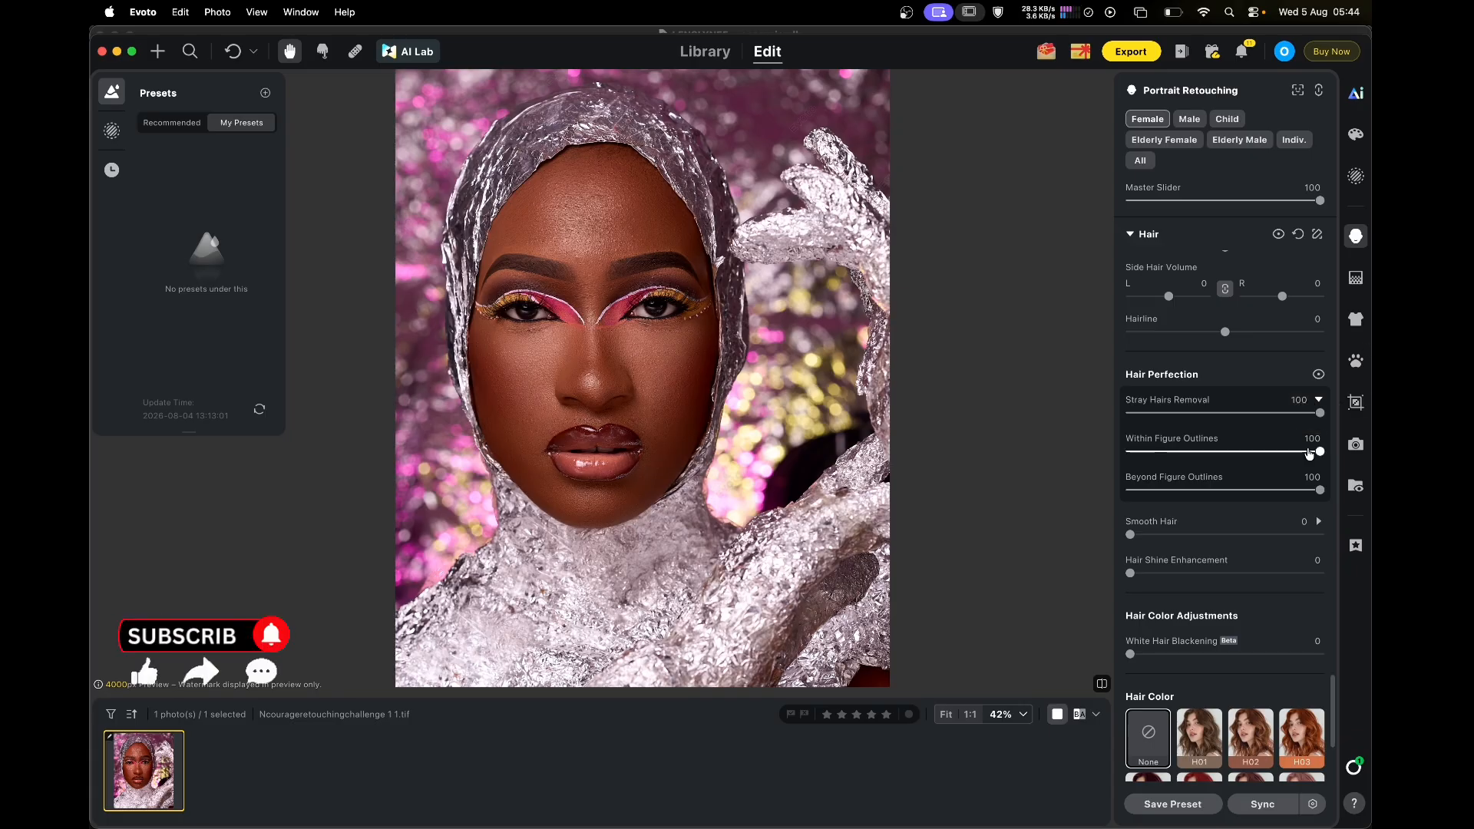
Set the face's Acne and Freckles removal to 100 each and the overall Freckles & Acne to 98
scroll(1309, 451, down, 3)
scroll(1309, 453, up, 10)
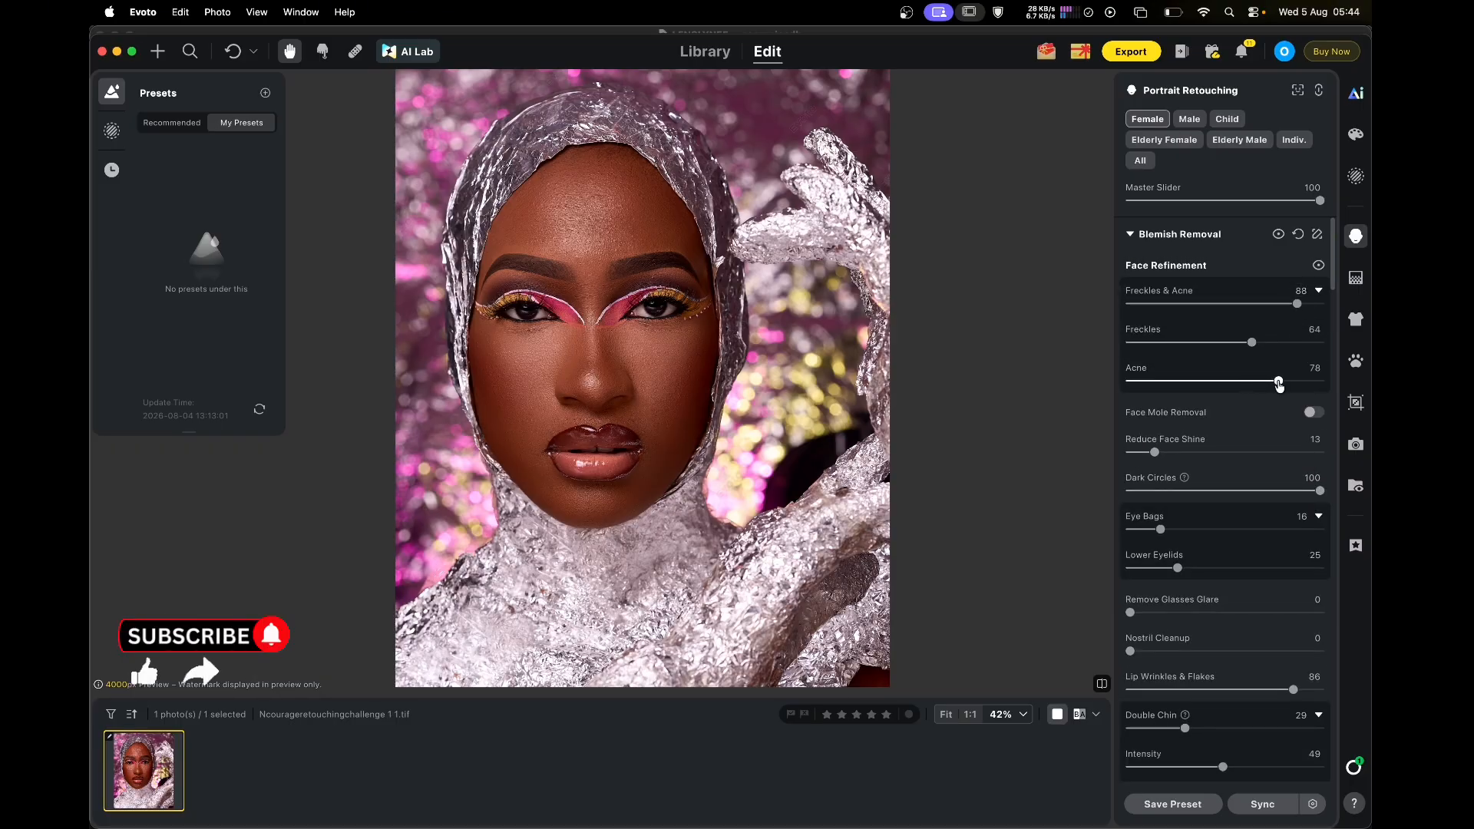
drag(1276, 385, 1322, 384)
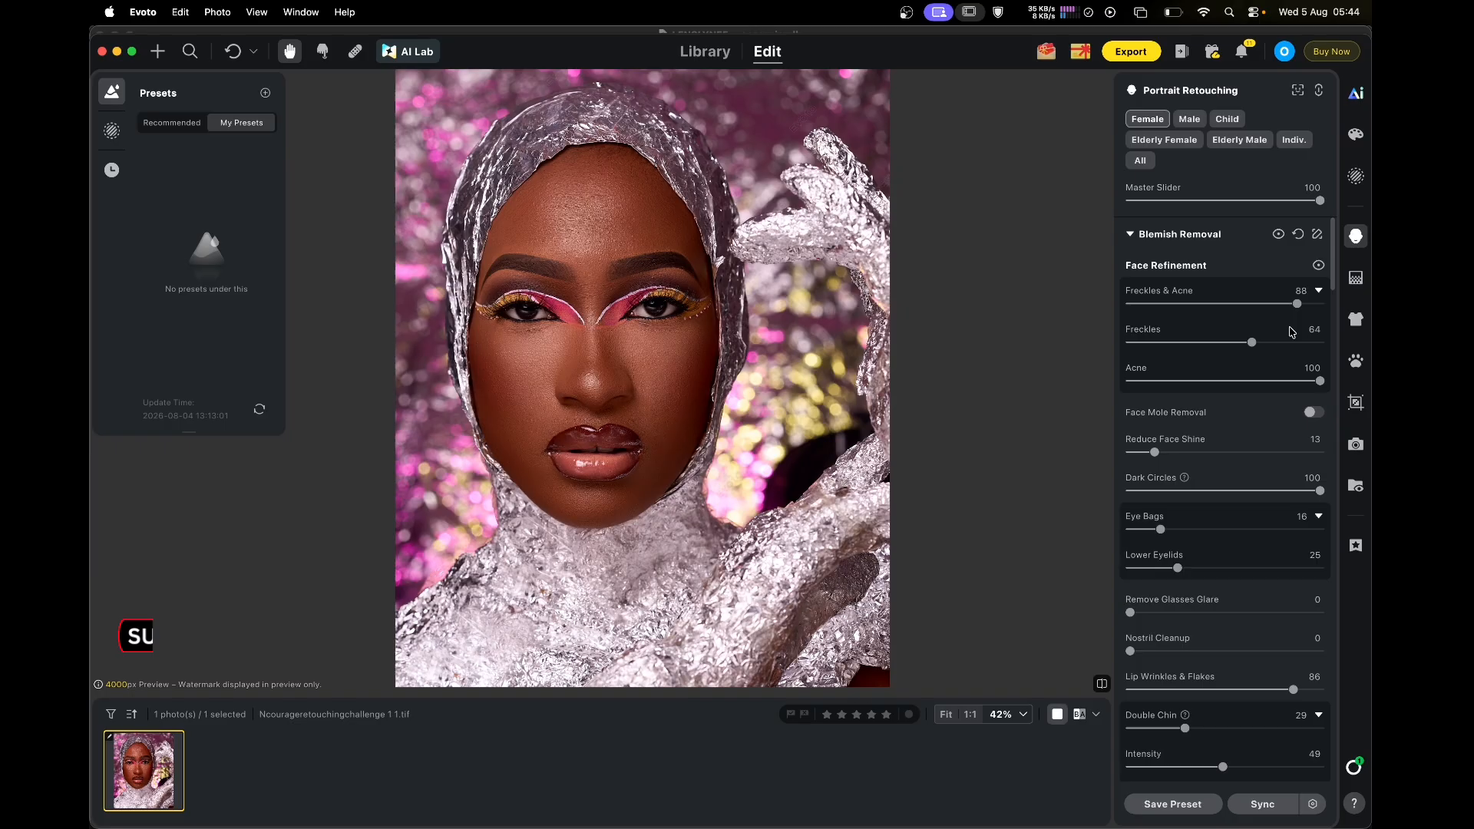
drag(1292, 347, 1321, 344)
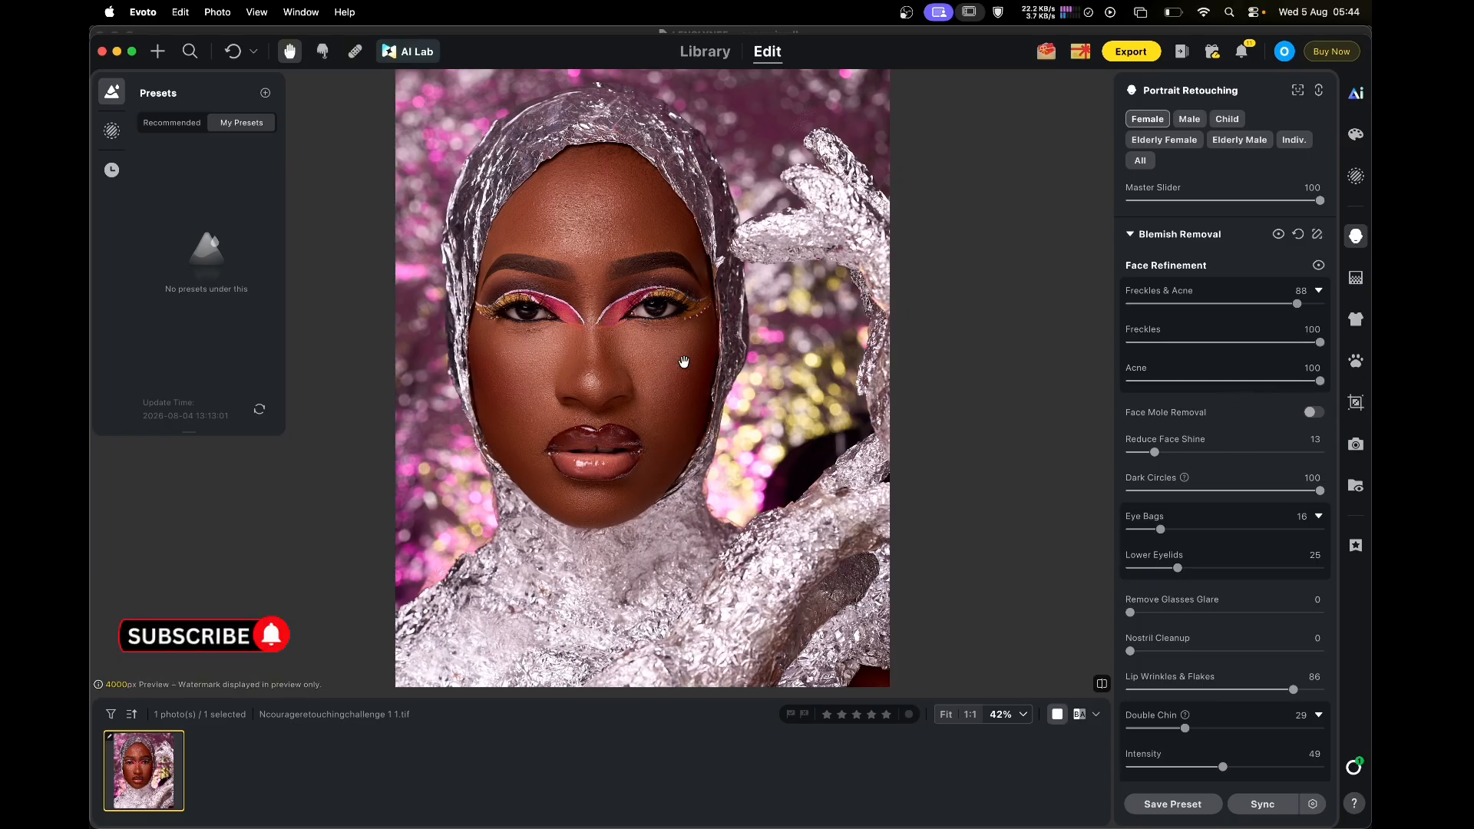
scroll(624, 230, up, 3)
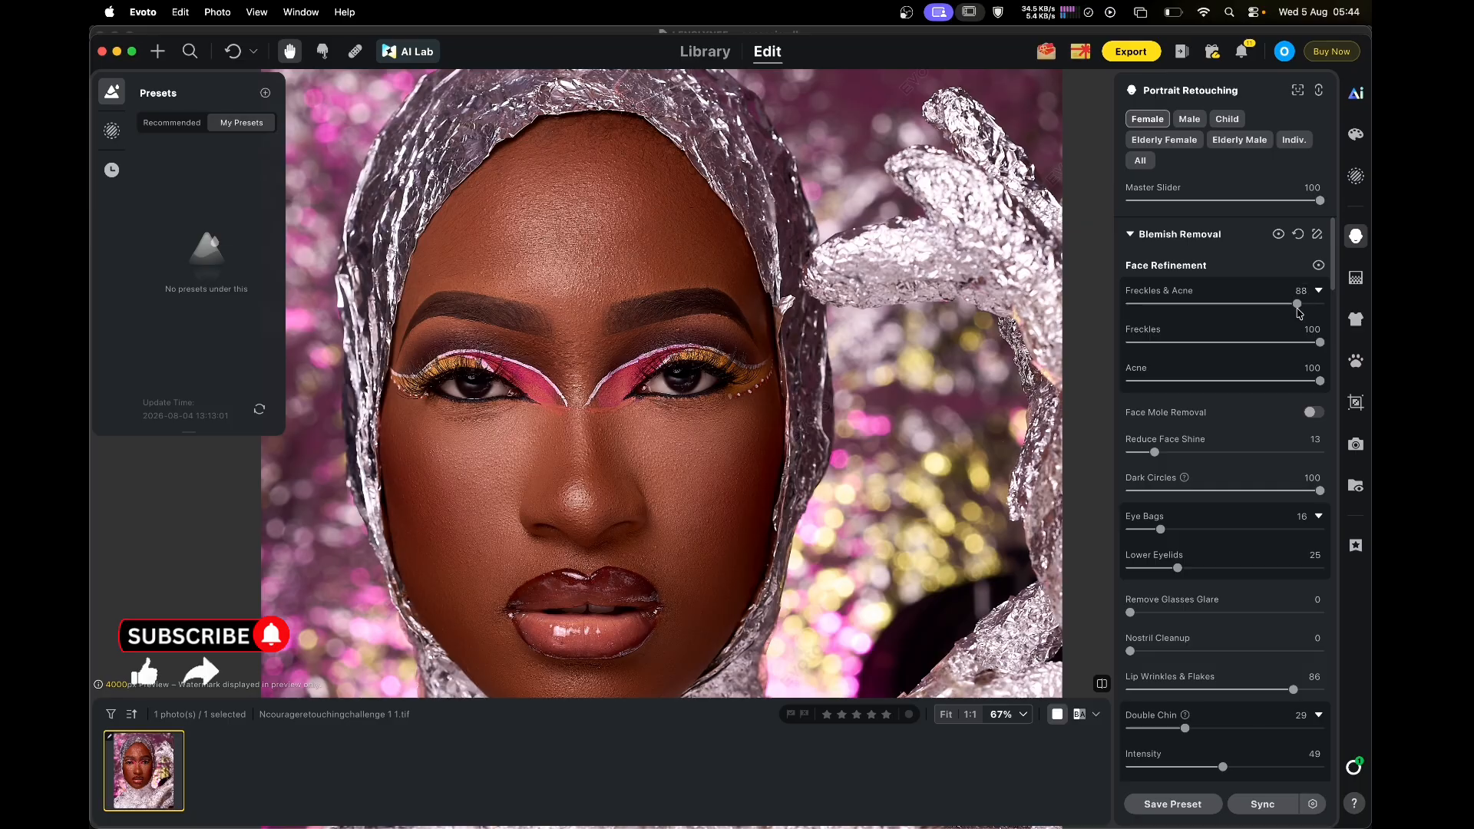
drag(1297, 305, 1318, 305)
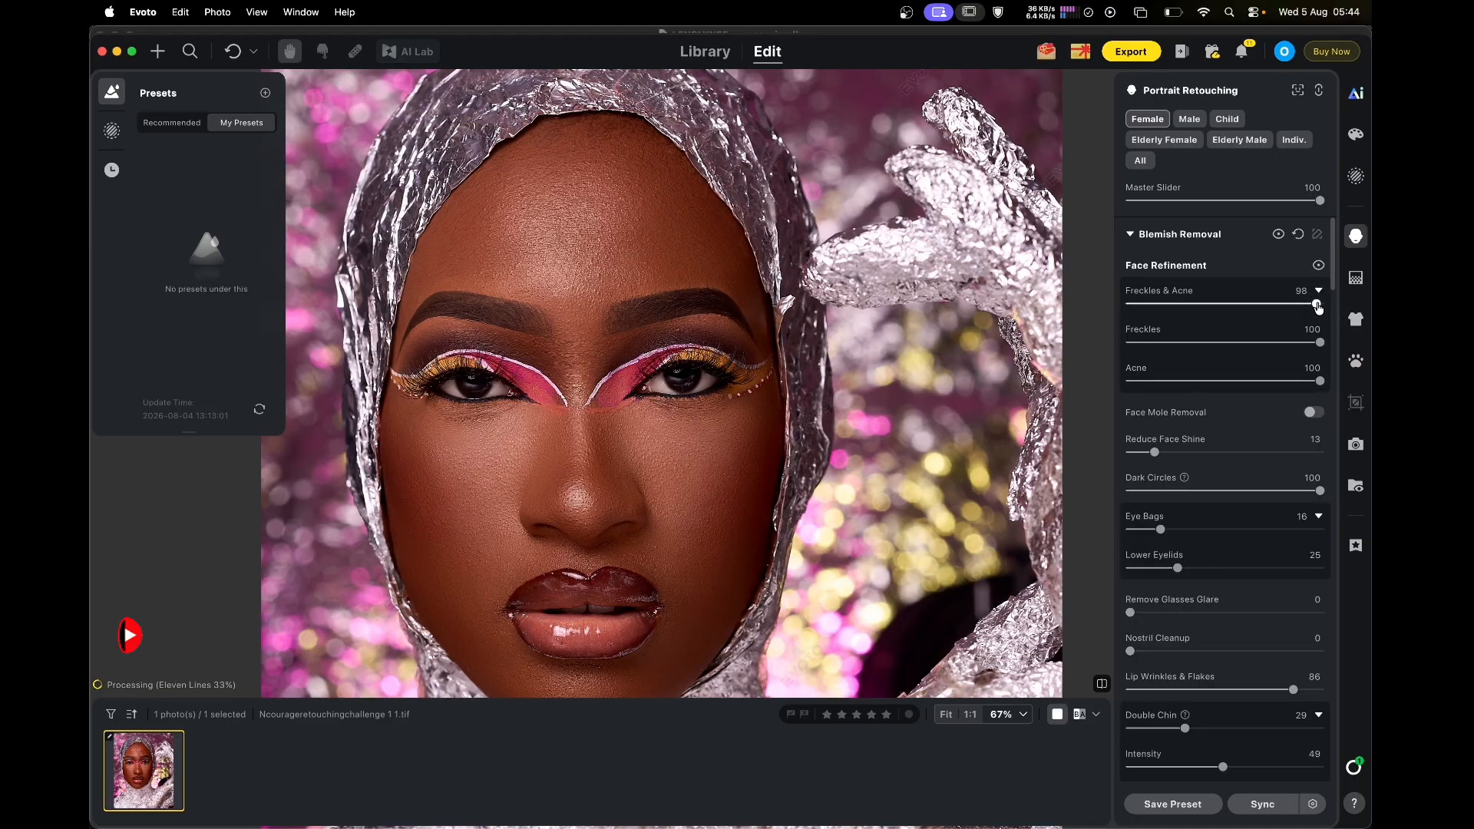
Collapse the Freckles & Acne options, turn on Face Mole Removal and check the whole portrait
click(1318, 291)
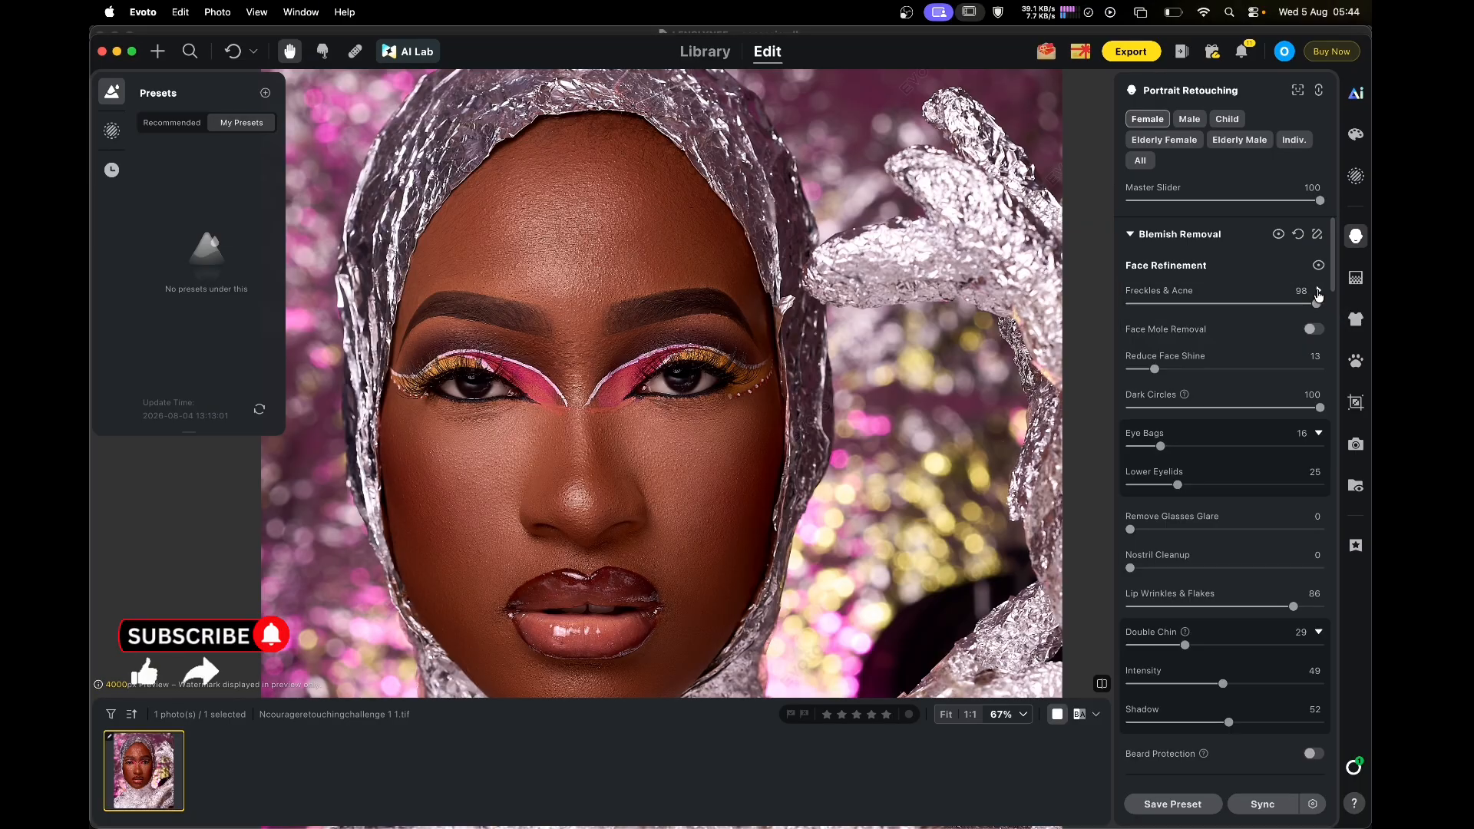
click(1314, 330)
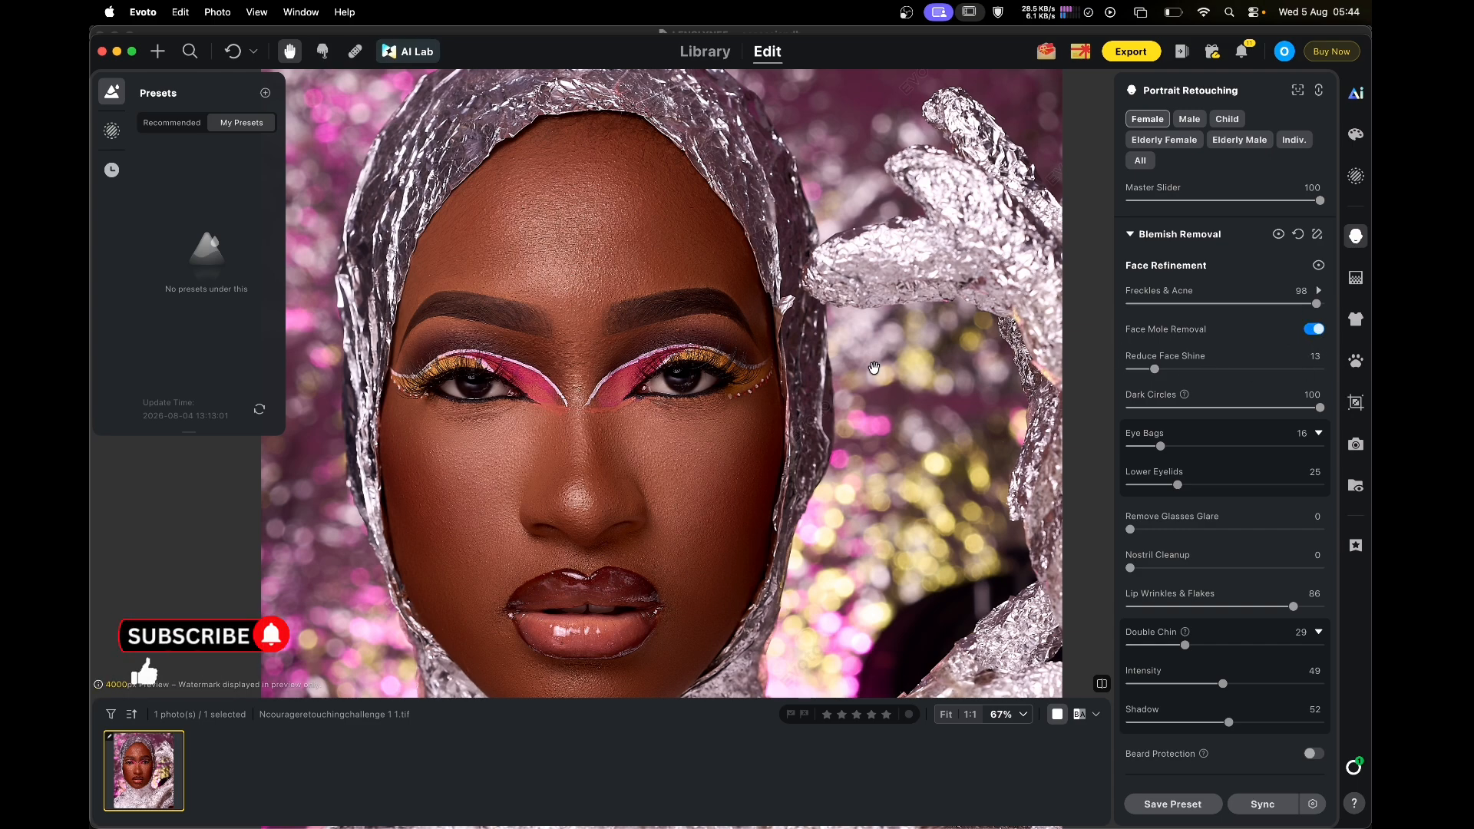
scroll(637, 430, down, 5)
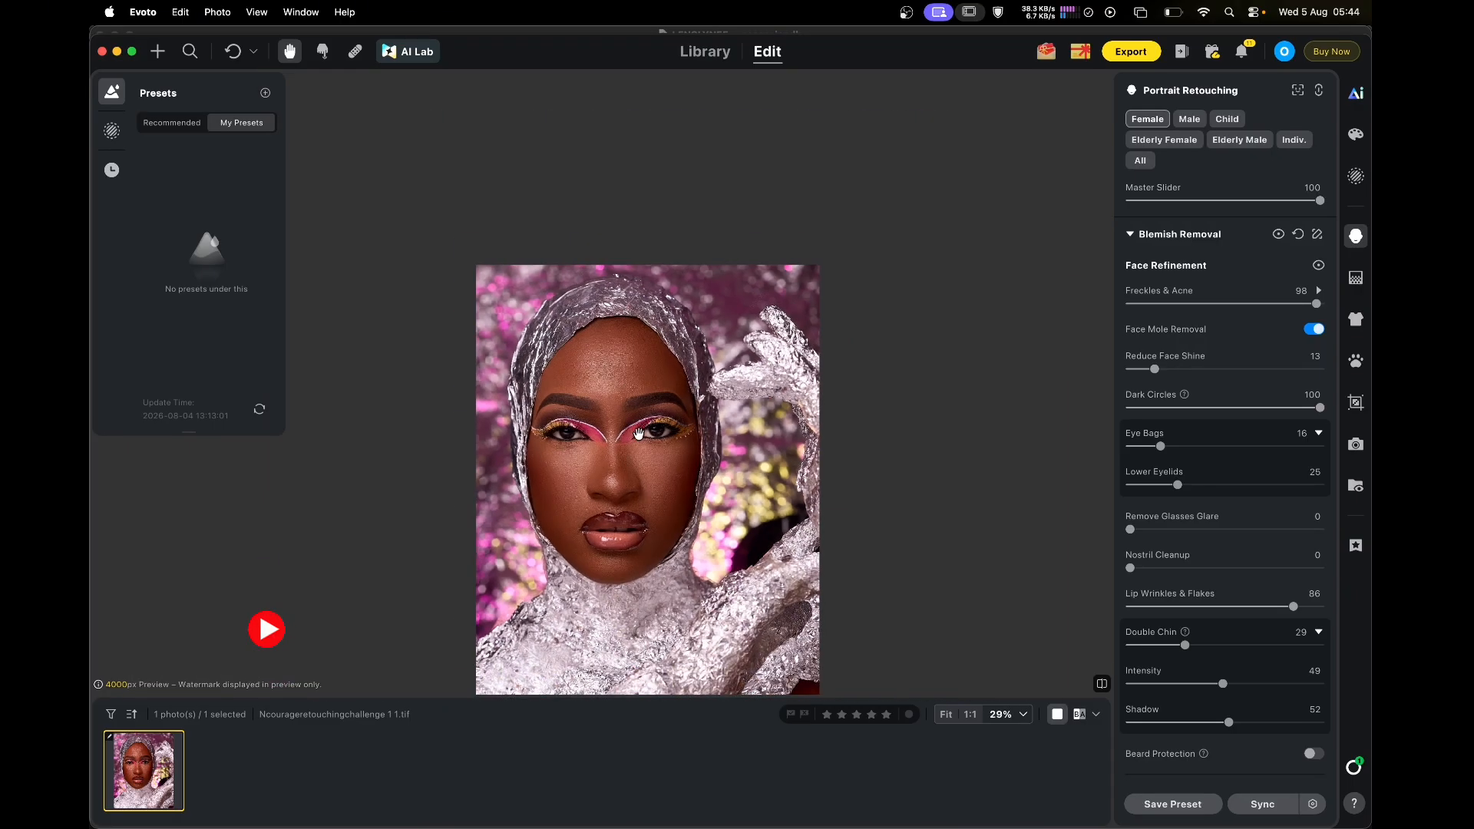
scroll(673, 477, up, 3)
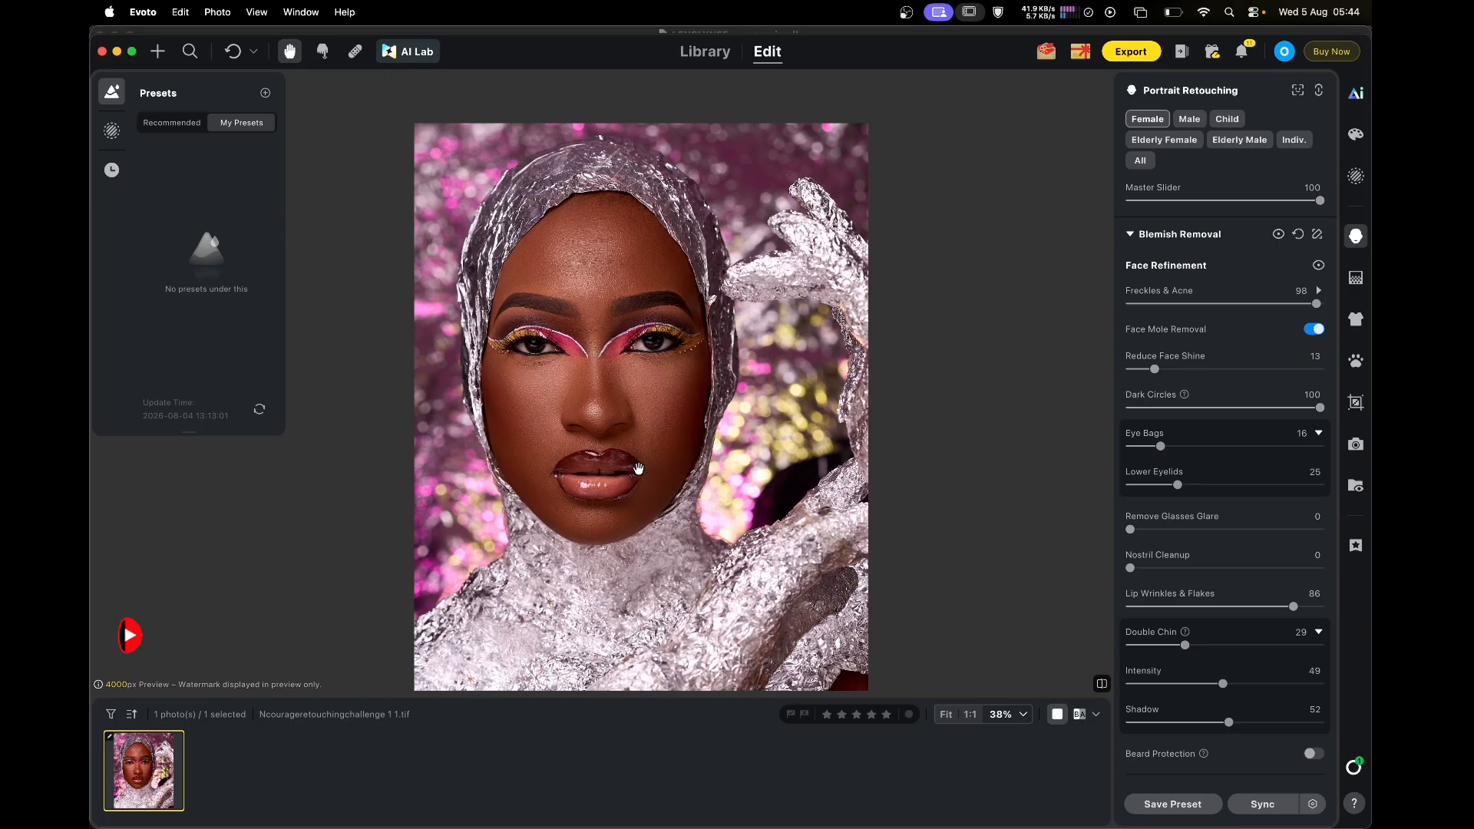
Inspect the retouched portrait up close, from the forehead and foil head covering down to the lips and chin
scroll(638, 468, up, 3)
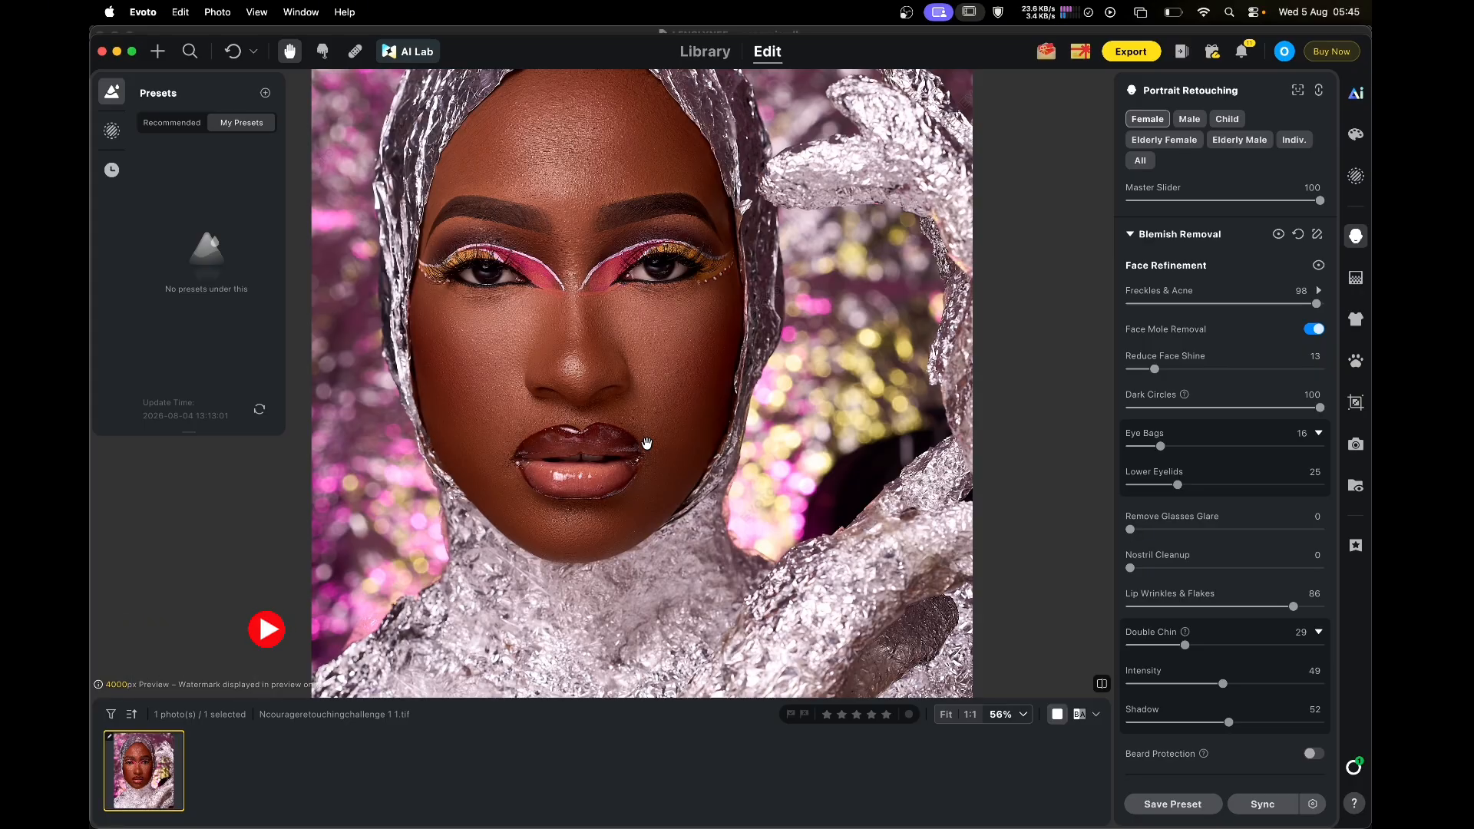
scroll(612, 359, down, 2)
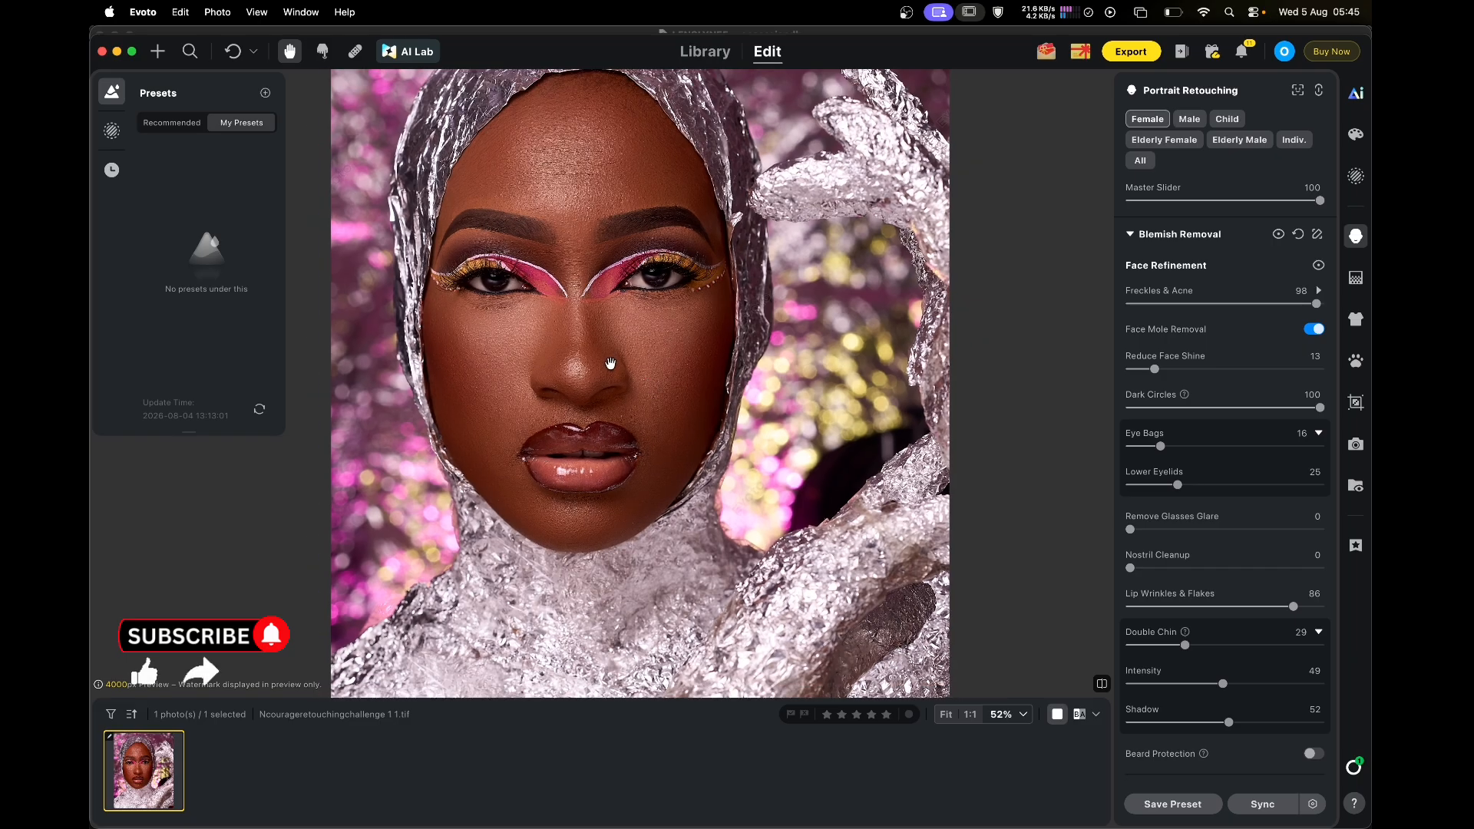
drag(652, 389, 659, 531)
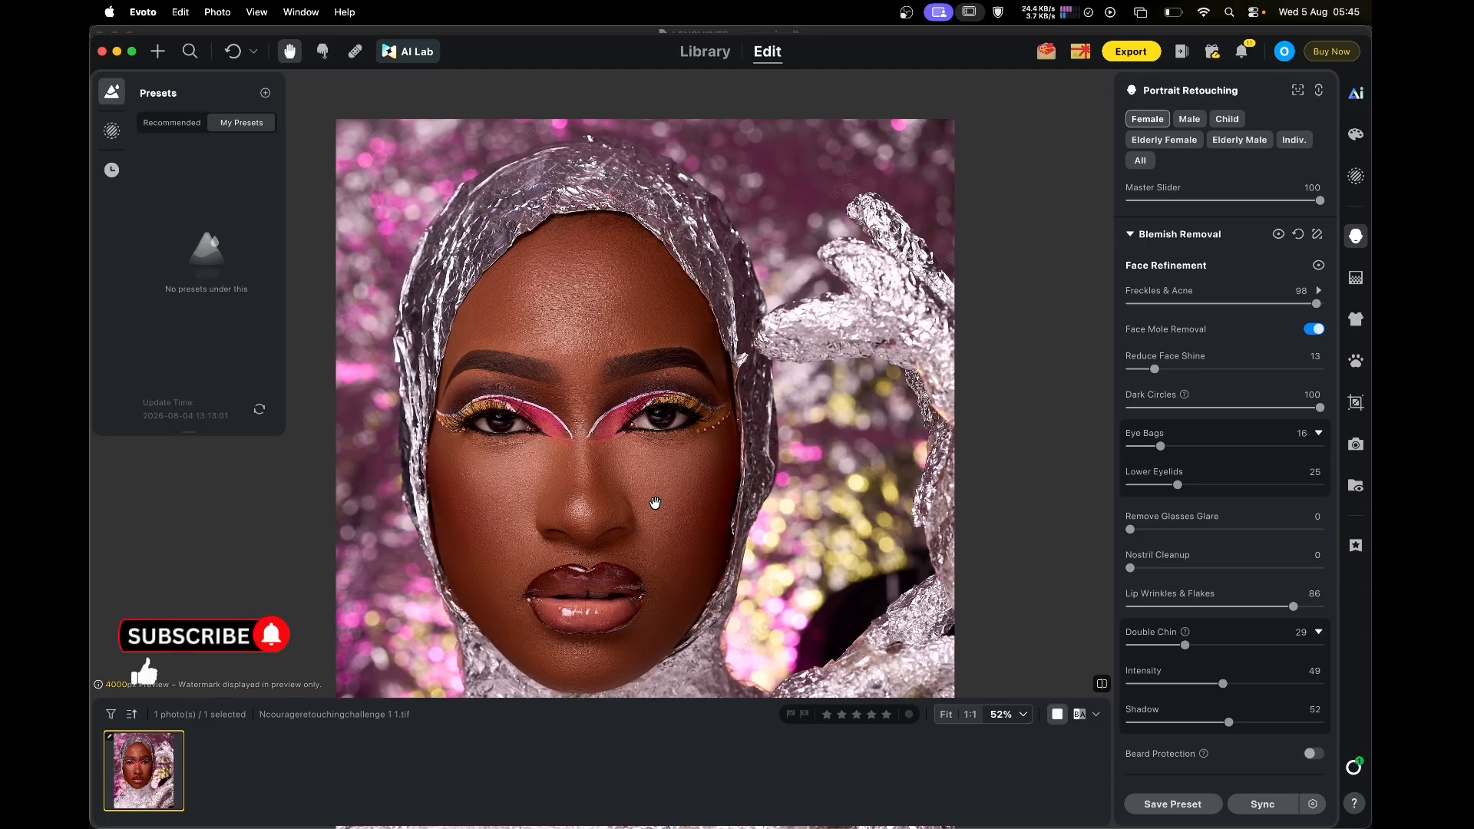
drag(666, 511, 649, 403)
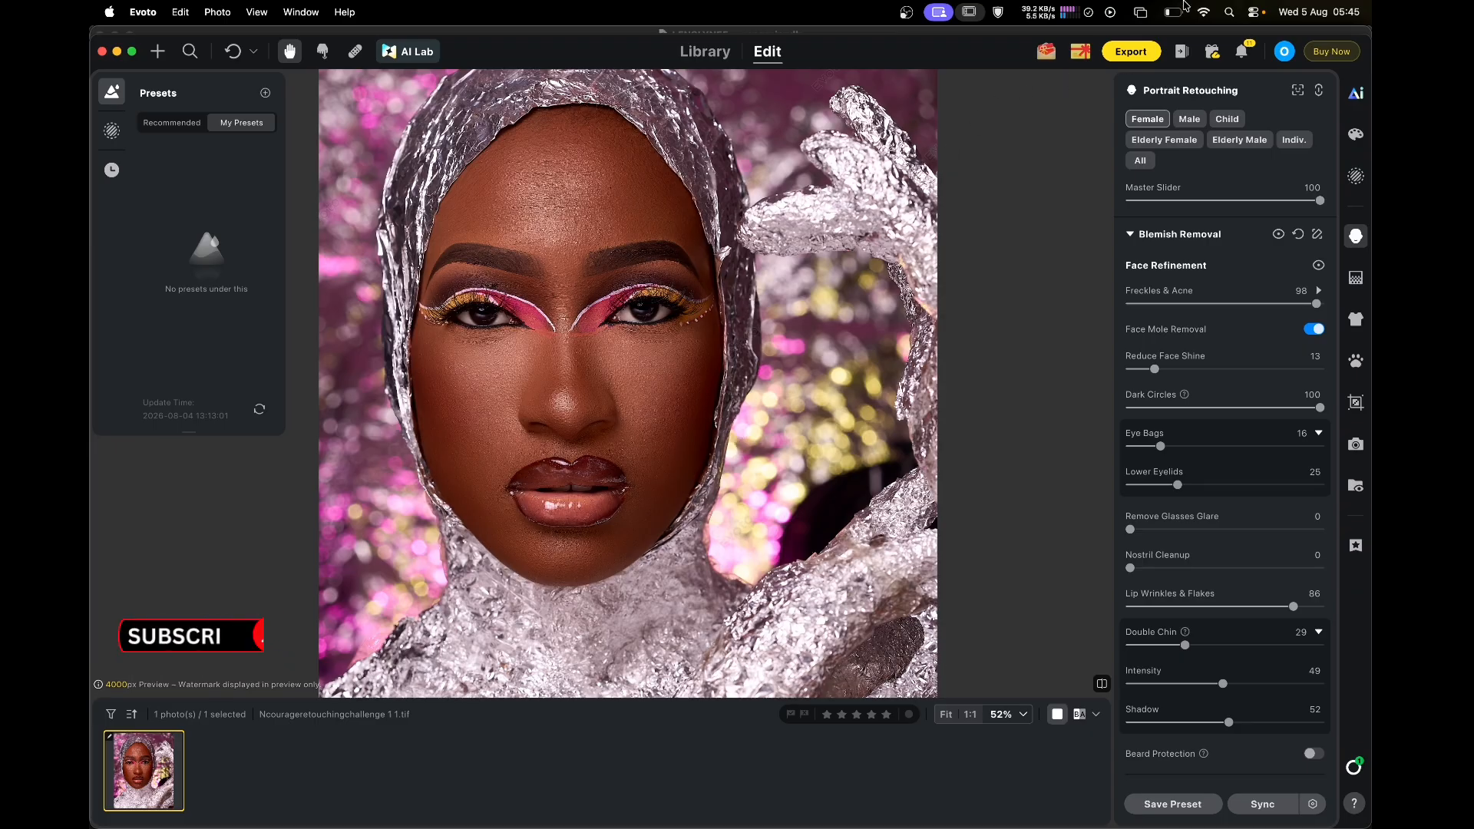
click(1141, 52)
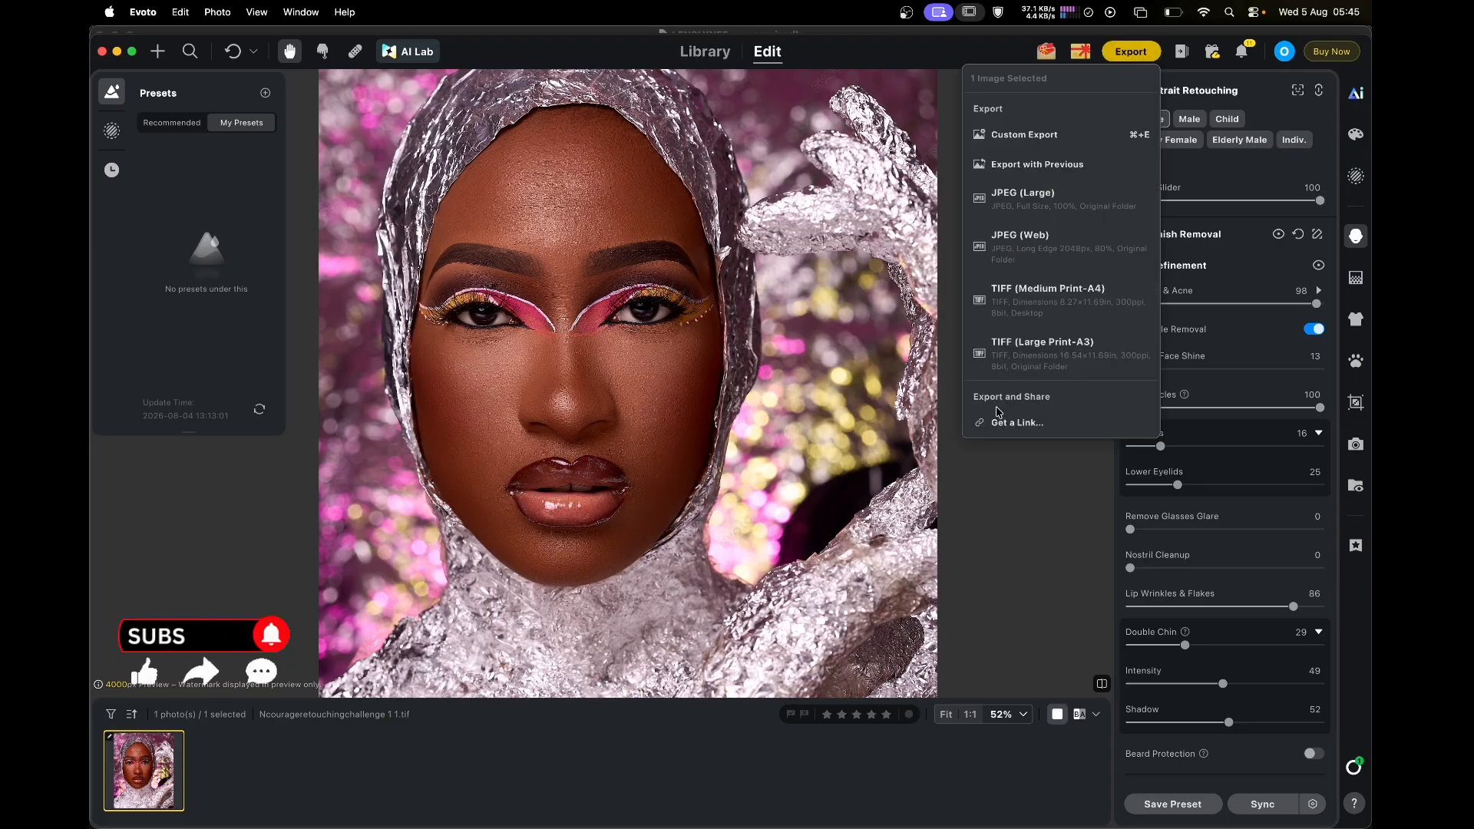
click(1054, 320)
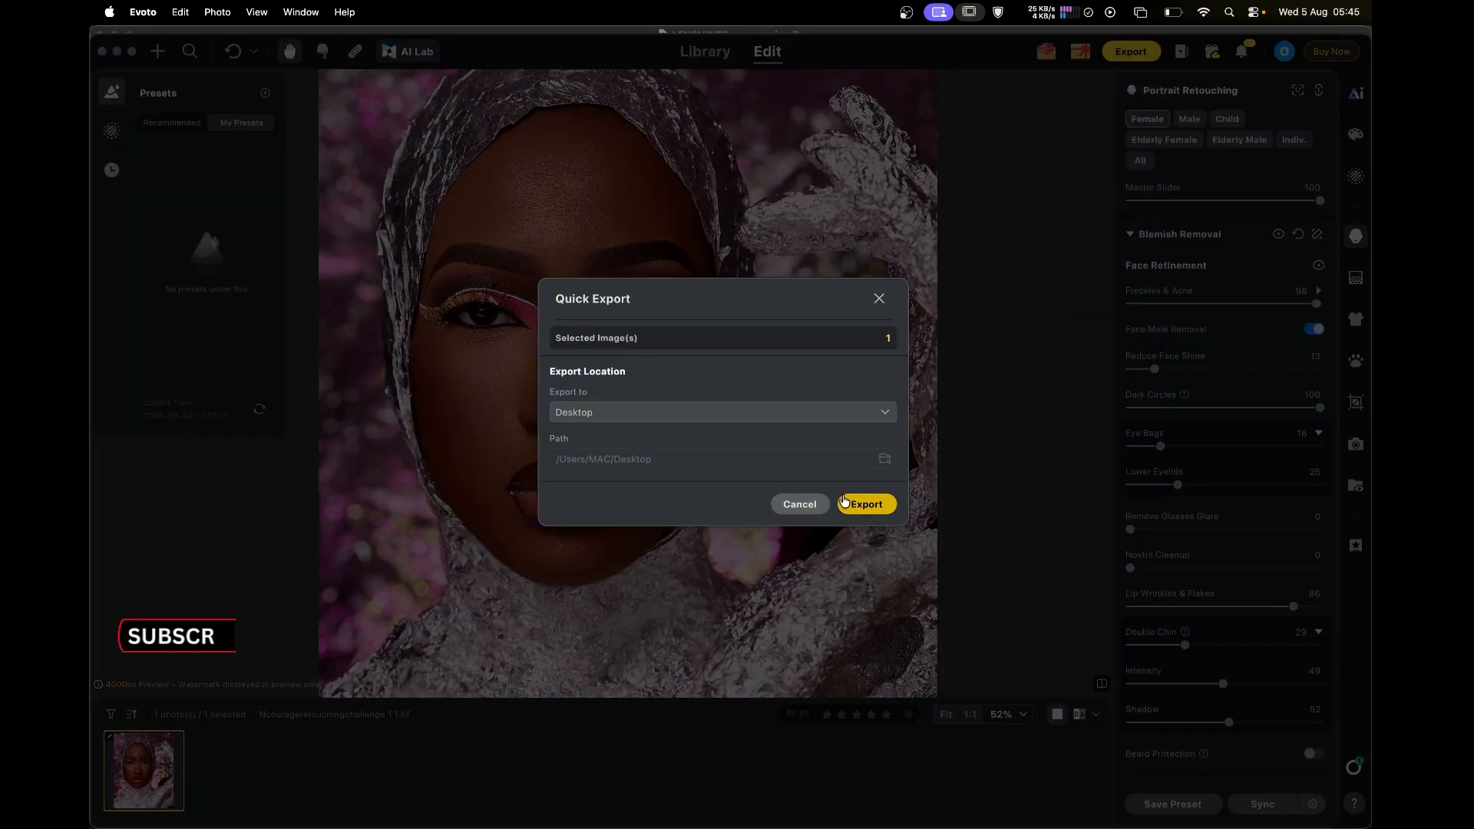
click(631, 419)
click(628, 438)
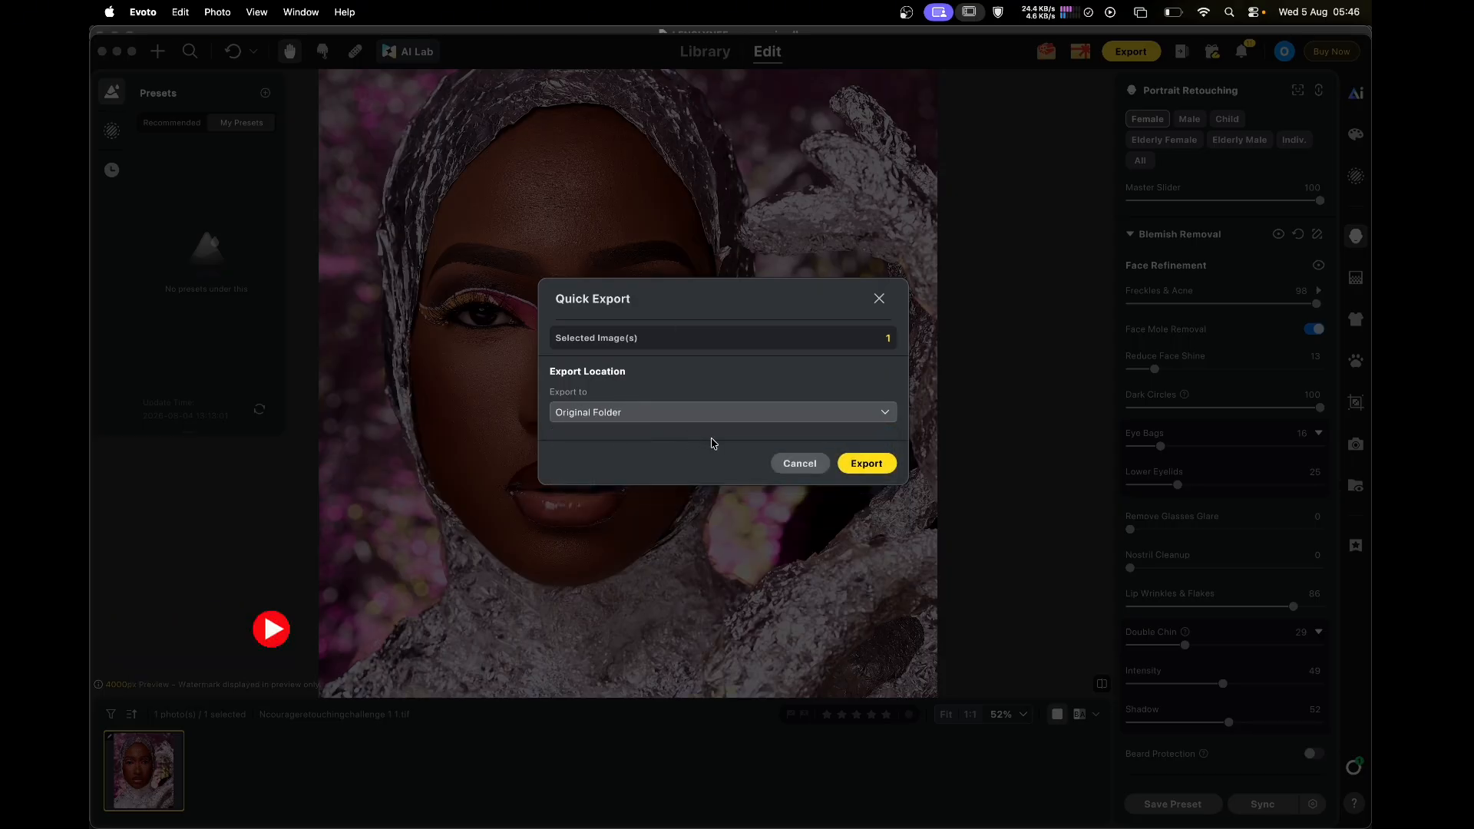
click(800, 465)
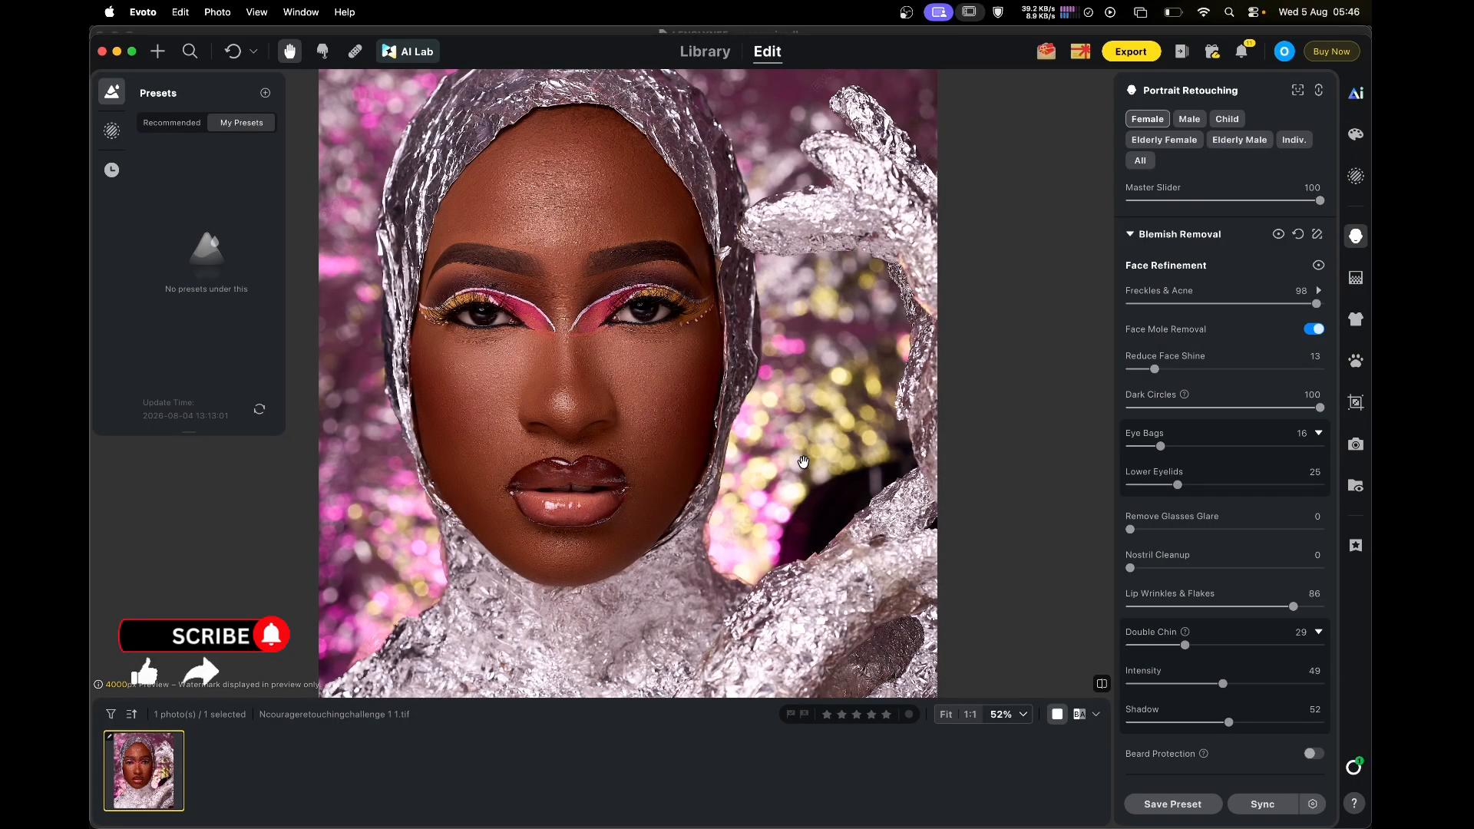